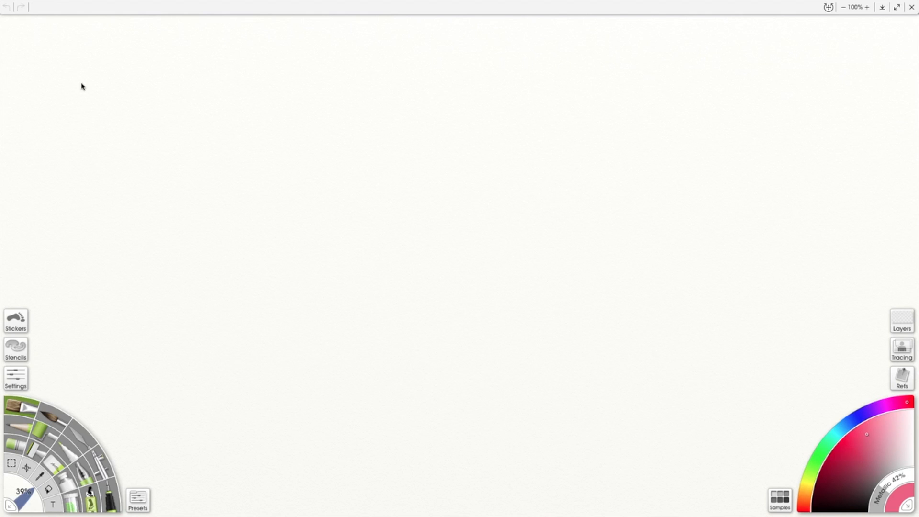
# - Open the rock wall photo 48509372.jpg from the Projet 1 folder as the painting canvas
pyautogui.press('super+o')
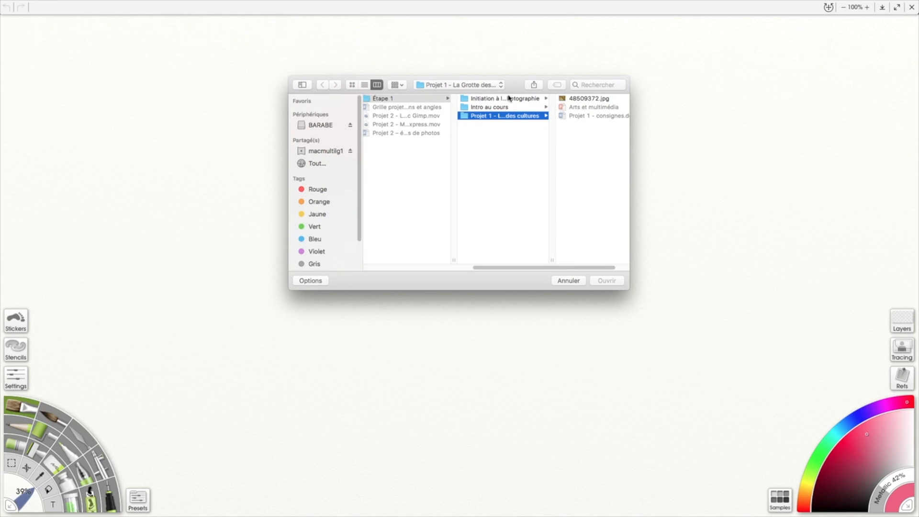
pyautogui.click(580, 100)
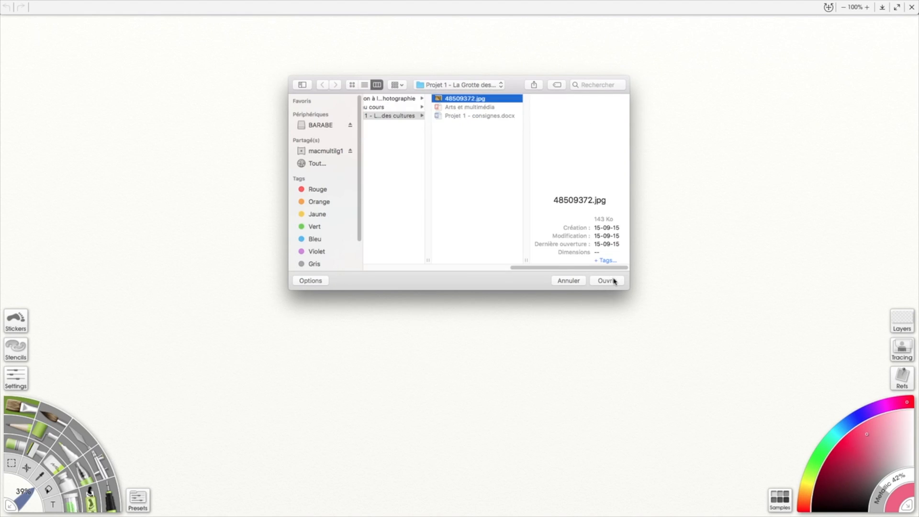
pyautogui.click(607, 281)
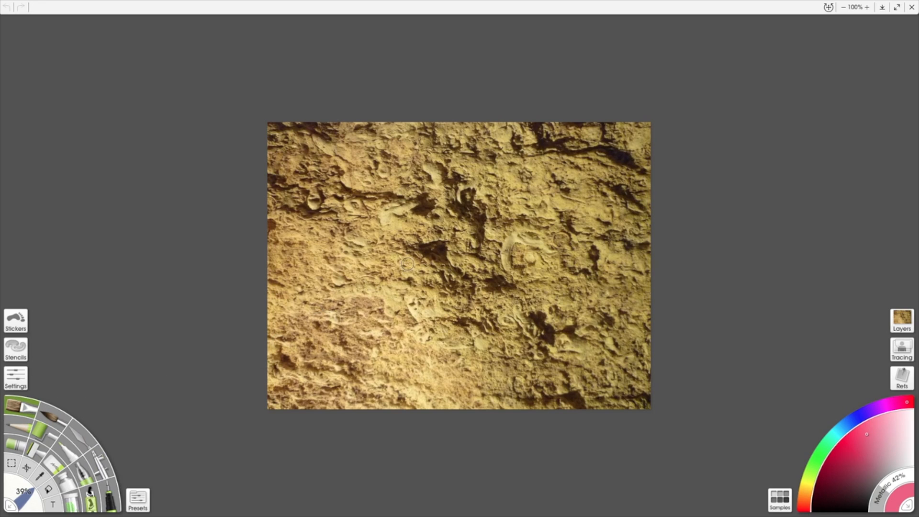
# - Try painting looping oil brush strokes directly on the rock photo's layer and undo them
pyautogui.moveTo(416, 228)
pyautogui.mouseDown()
pyautogui.moveTo(349, 271)
pyautogui.moveTo(616, 277)
pyautogui.moveTo(394, 308)
pyautogui.moveTo(402, 266)
pyautogui.mouseUp()
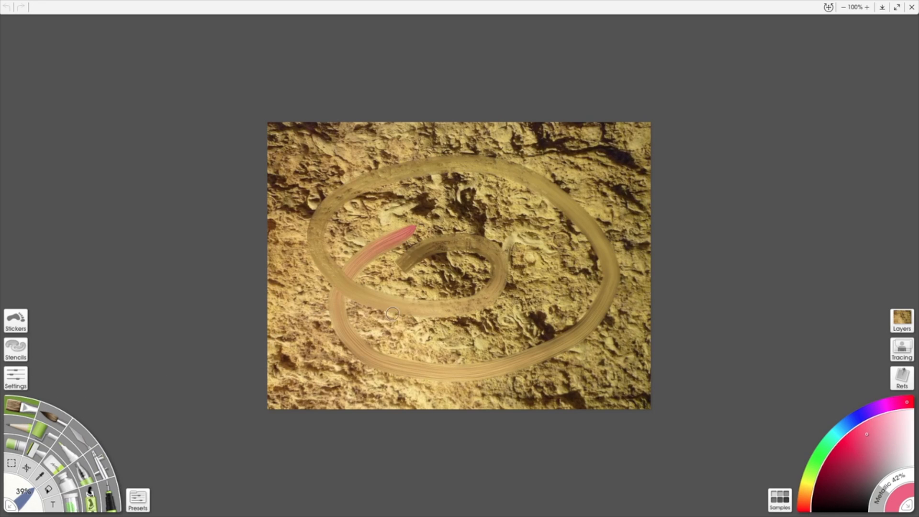
pyautogui.moveTo(392, 313)
pyautogui.mouseDown()
pyautogui.moveTo(495, 280)
pyautogui.moveTo(436, 261)
pyautogui.mouseUp()
pyautogui.moveTo(30, 18)
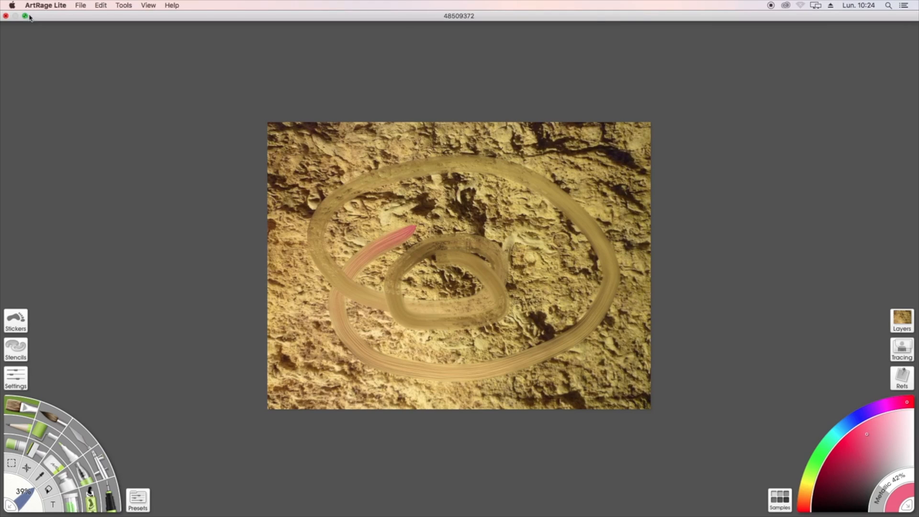
pyautogui.click(8, 10)
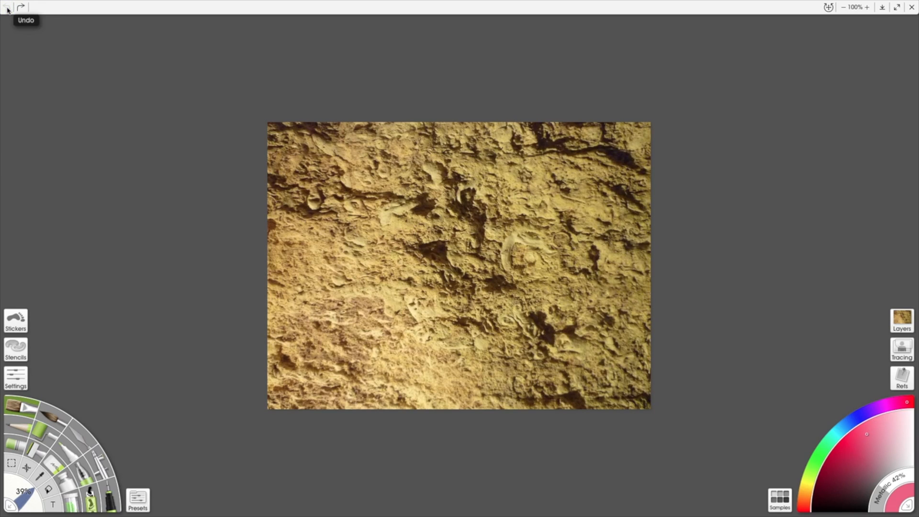
# - Add a new layer above the photo and check it in the layer list
pyautogui.click(126, 5)
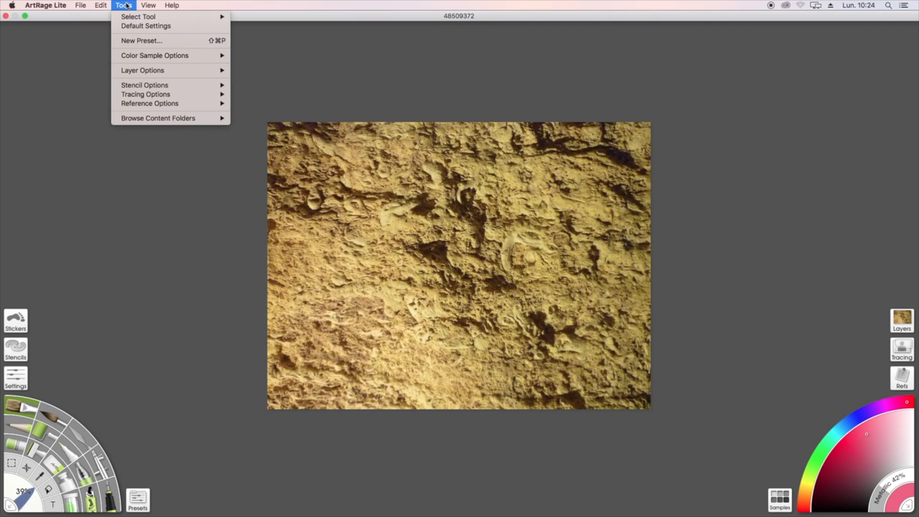
pyautogui.moveTo(154, 72)
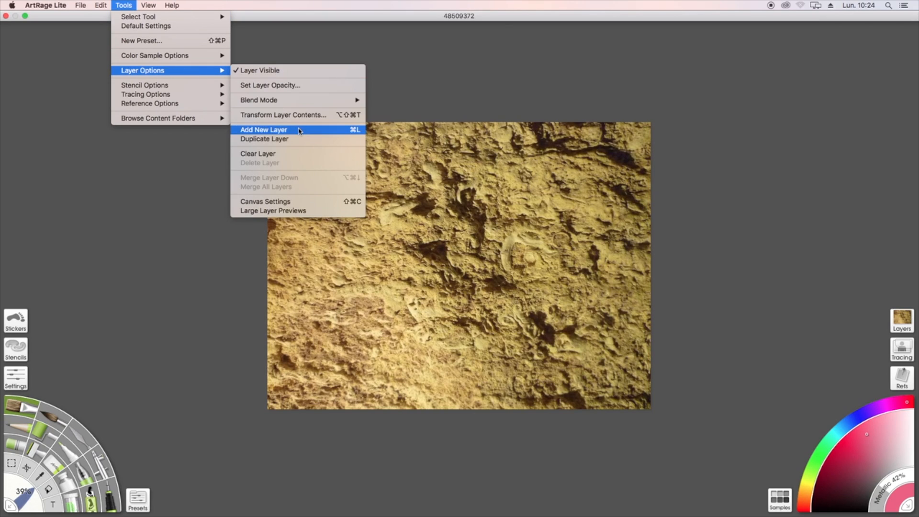
pyautogui.click(299, 131)
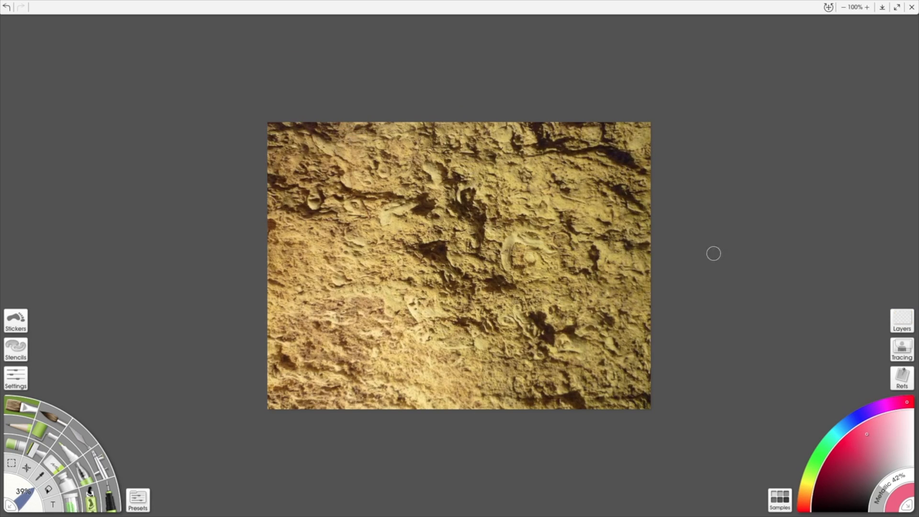
pyautogui.click(902, 320)
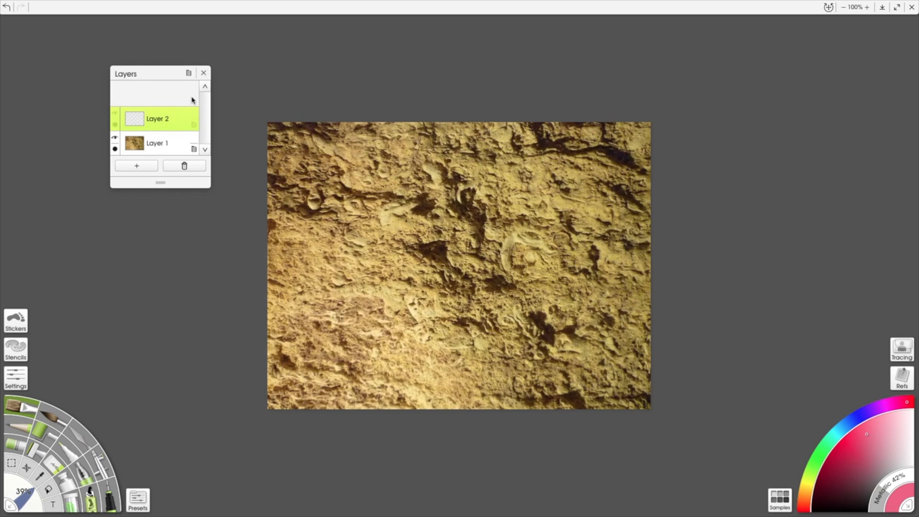
pyautogui.click(204, 74)
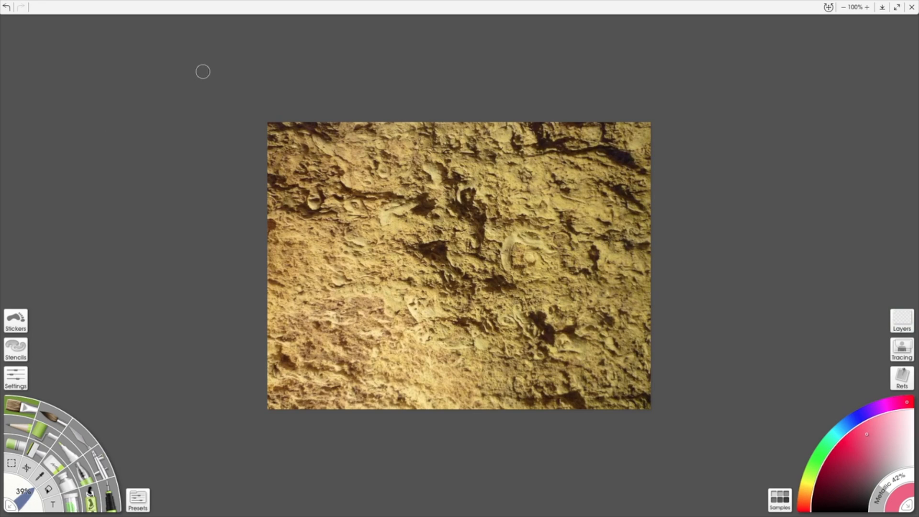
# - Paint overlapping pink oil brush loops over the middle of the rock wall on the new layer
pyautogui.moveTo(407, 241)
pyautogui.mouseDown()
pyautogui.moveTo(411, 330)
pyautogui.moveTo(323, 268)
pyautogui.moveTo(335, 283)
pyautogui.mouseUp()
pyautogui.moveTo(534, 268); pyautogui.dragTo(368, 331)
pyautogui.moveTo(380, 379)
pyautogui.mouseDown()
pyautogui.moveTo(361, 256)
pyautogui.moveTo(505, 292)
pyautogui.moveTo(412, 249)
pyautogui.mouseUp()
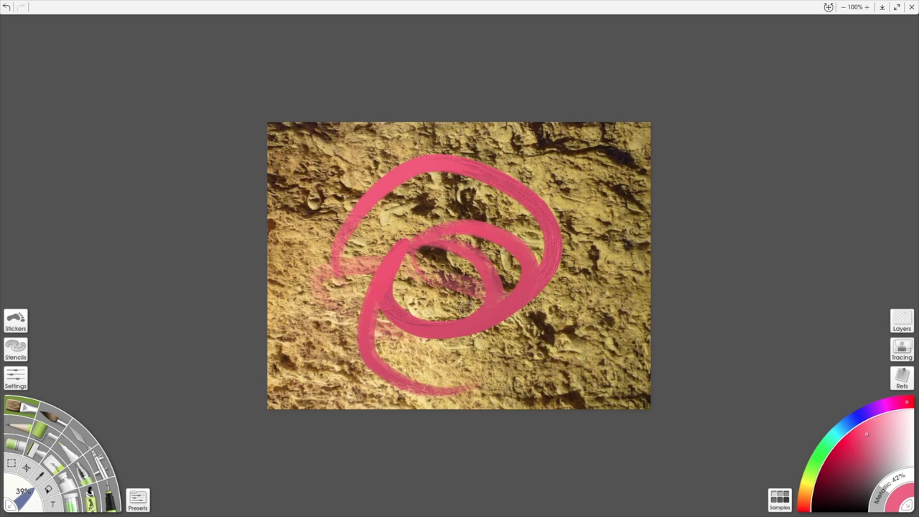
# - Test oil brush strokes with thinners at 100% and again with thinners set to 0%
pyautogui.click(17, 381)
pyautogui.moveTo(51, 446); pyautogui.dragTo(118, 447)
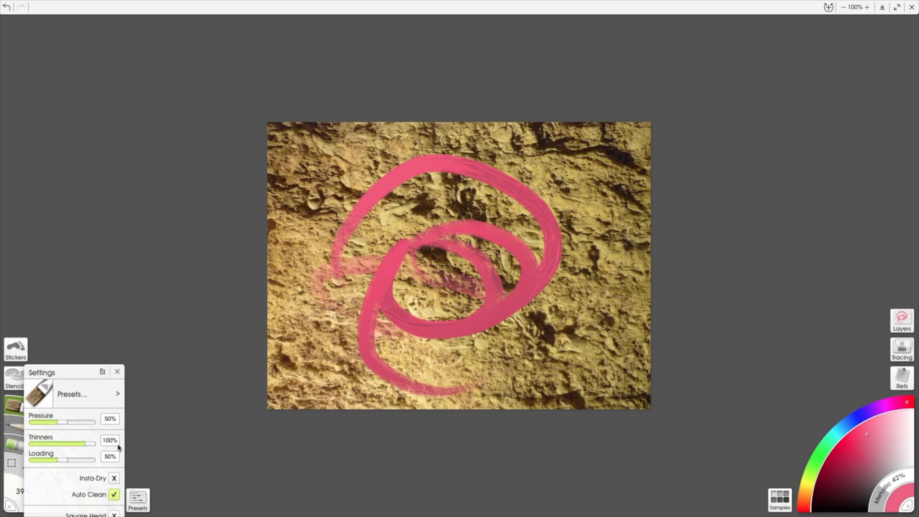
pyautogui.moveTo(315, 295)
pyautogui.mouseDown()
pyautogui.moveTo(311, 369)
pyautogui.moveTo(440, 372)
pyautogui.moveTo(471, 360)
pyautogui.mouseUp()
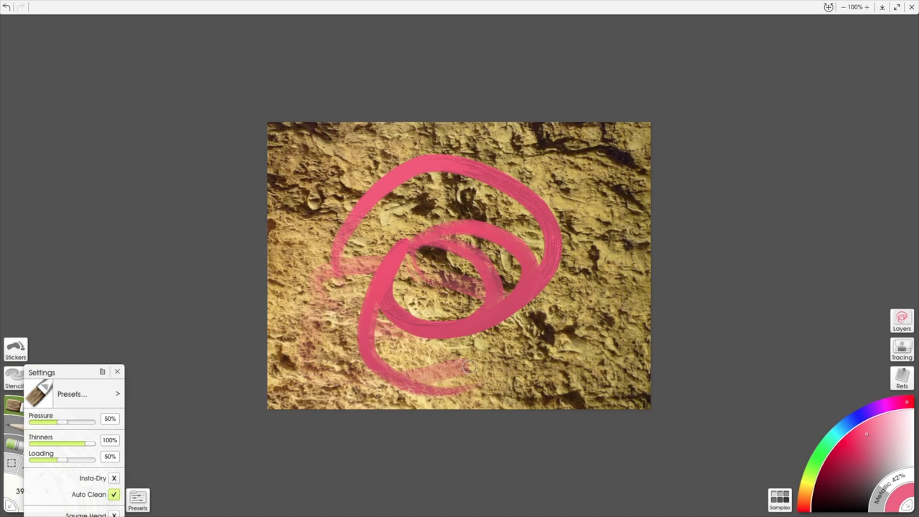
pyautogui.moveTo(91, 444); pyautogui.dragTo(32, 442)
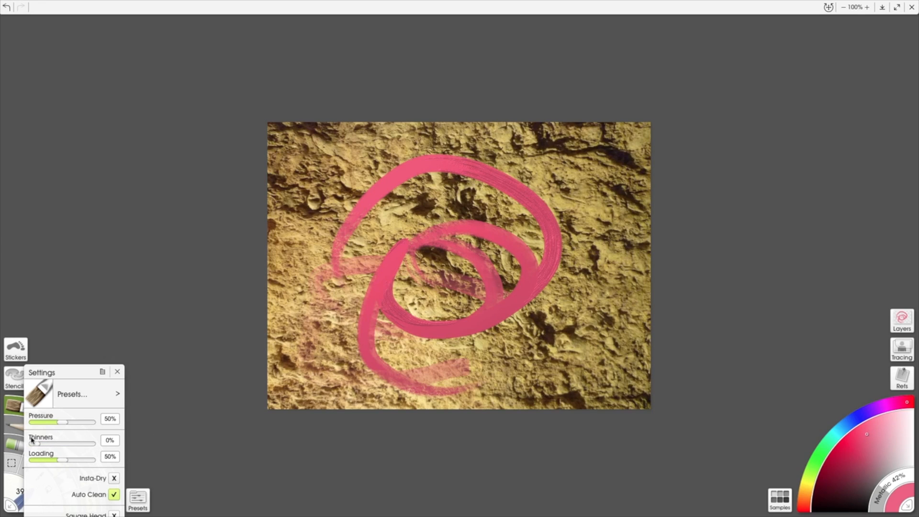
pyautogui.moveTo(342, 302)
pyautogui.mouseDown()
pyautogui.moveTo(409, 350)
pyautogui.moveTo(546, 359)
pyautogui.moveTo(570, 339)
pyautogui.moveTo(475, 230)
pyautogui.moveTo(357, 309)
pyautogui.moveTo(398, 340)
pyautogui.mouseUp()
# - Paint a test loop with the oil brush pressure at 100% and reduce the pressure to 62%
pyautogui.moveTo(68, 424); pyautogui.dragTo(91, 423)
pyautogui.moveTo(346, 248)
pyautogui.mouseDown()
pyautogui.moveTo(301, 342)
pyautogui.moveTo(438, 382)
pyautogui.moveTo(571, 289)
pyautogui.moveTo(374, 235)
pyautogui.moveTo(364, 310)
pyautogui.moveTo(465, 323)
pyautogui.mouseUp()
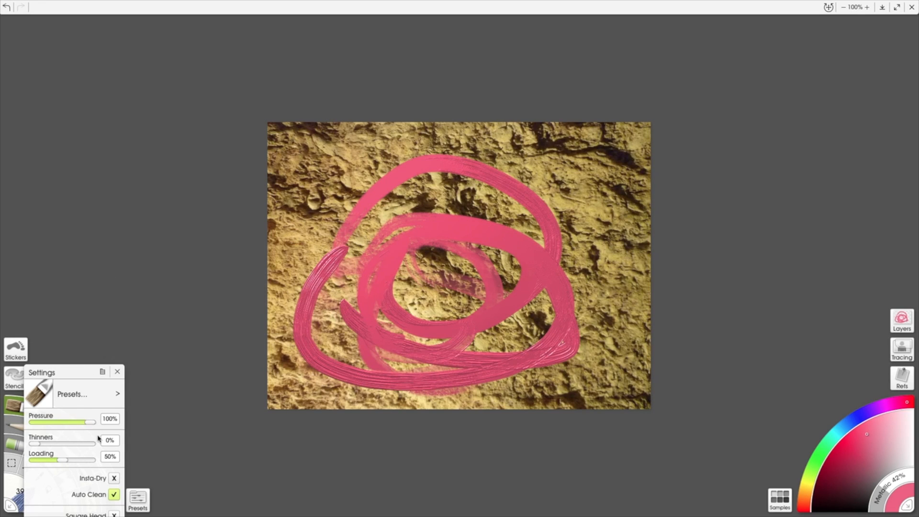
pyautogui.moveTo(89, 423); pyautogui.dragTo(71, 423)
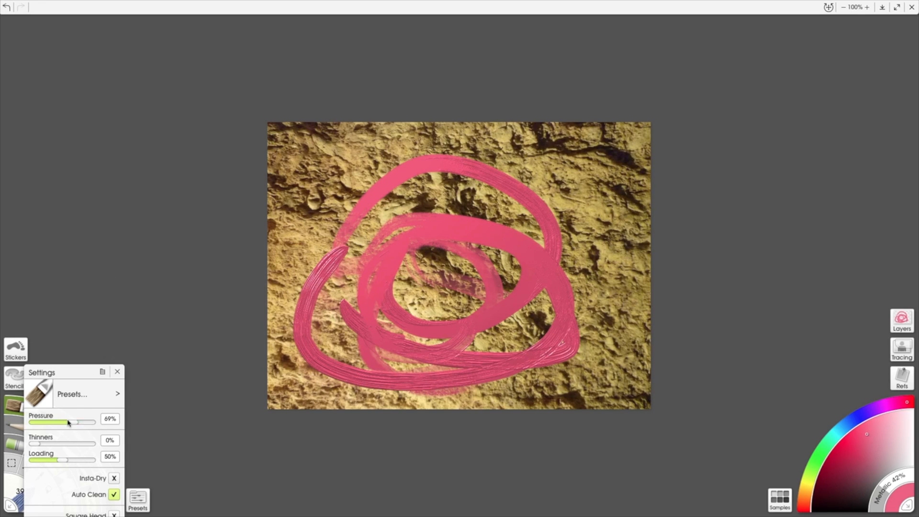
# - Undo all the pink test strokes while keeping the empty new layer
pyautogui.click(8, 8)
pyautogui.click(8, 8)
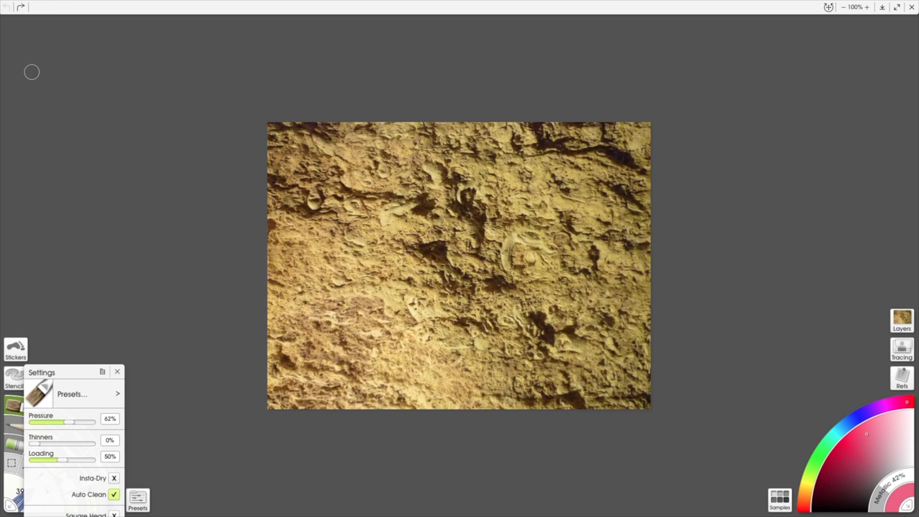
pyautogui.click(20, 6)
# - Change the paint colour to a bright green and close the brush settings
pyautogui.click(836, 466)
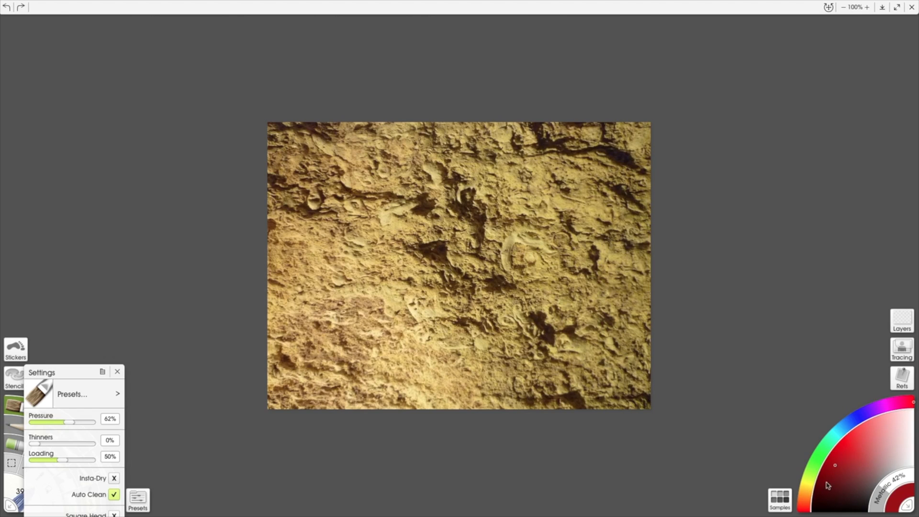
pyautogui.click(845, 453)
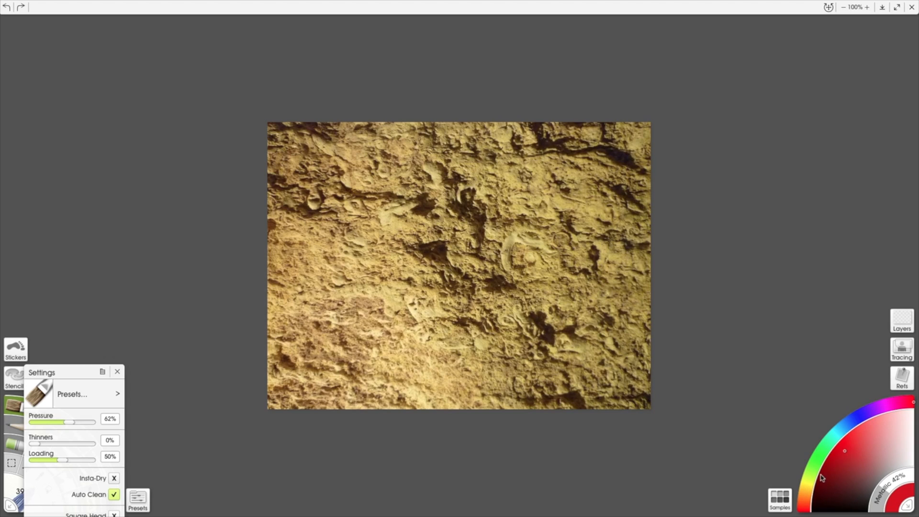
pyautogui.click(816, 459)
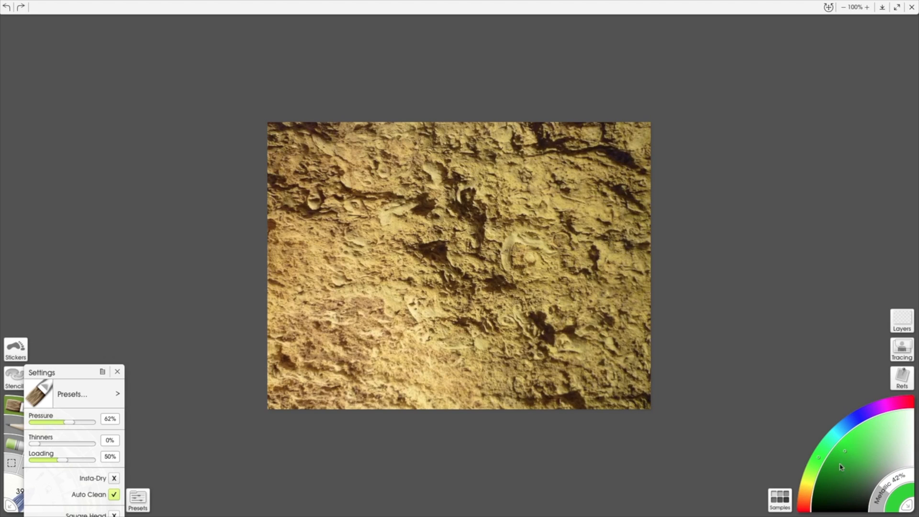
pyautogui.click(117, 372)
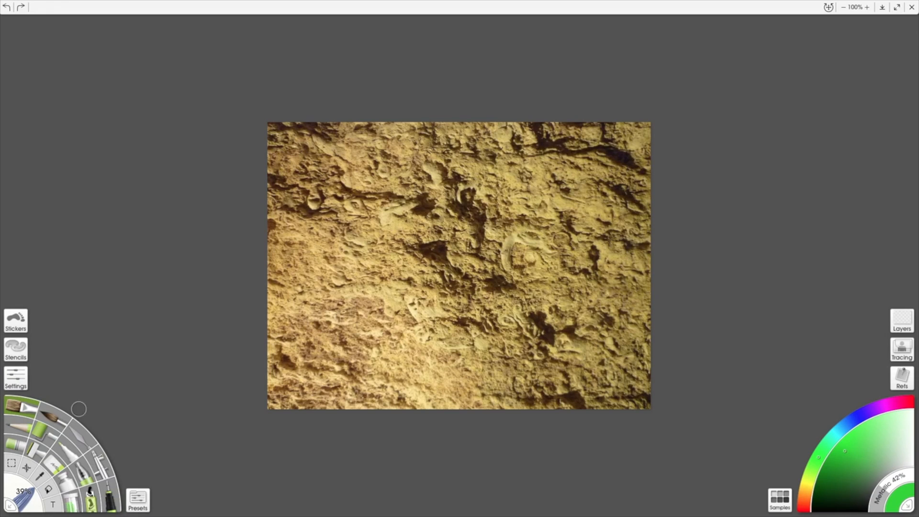
# - Test the watercolor brush with green loops at a small size and at 100%, undo both, and set its size to 71%
pyautogui.click(58, 422)
pyautogui.moveTo(412, 272)
pyautogui.mouseDown()
pyautogui.moveTo(543, 326)
pyautogui.moveTo(519, 249)
pyautogui.moveTo(498, 249)
pyautogui.mouseUp()
pyautogui.moveTo(33, 495)
pyautogui.mouseDown()
pyautogui.moveTo(26, 501)
pyautogui.moveTo(38, 485)
pyautogui.mouseUp()
pyautogui.moveTo(428, 234)
pyautogui.mouseDown()
pyautogui.moveTo(372, 362)
pyautogui.moveTo(549, 261)
pyautogui.mouseUp()
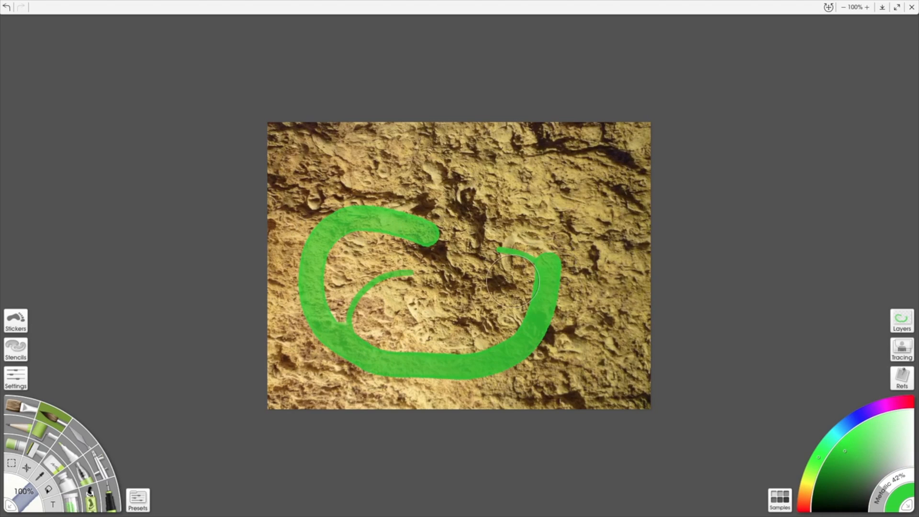
pyautogui.click(6, 7)
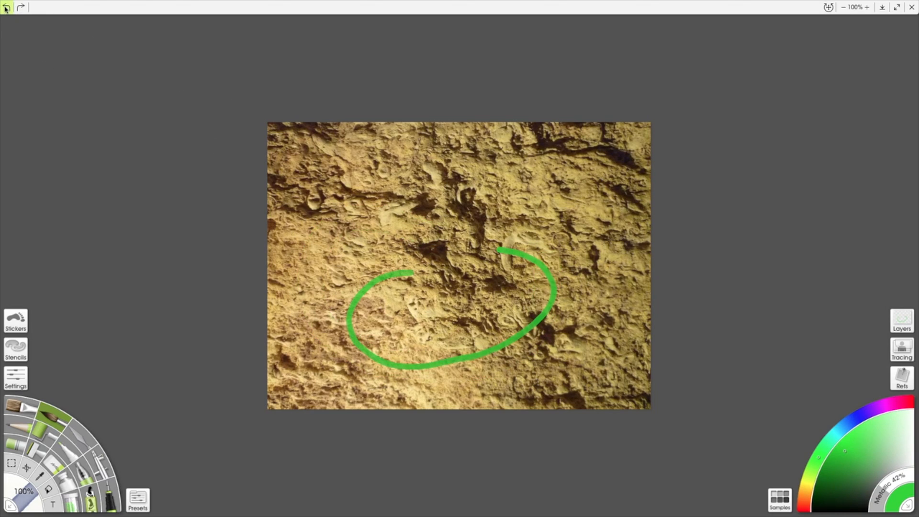
pyautogui.click(6, 7)
pyautogui.moveTo(29, 505); pyautogui.dragTo(1, 406)
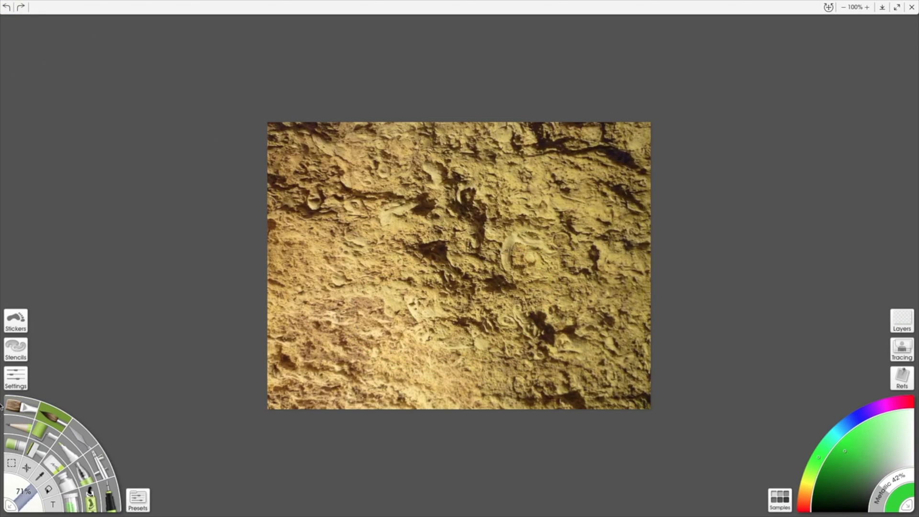
# - Try a green loop of scattered glitter on the rock wall and undo it
pyautogui.click(72, 501)
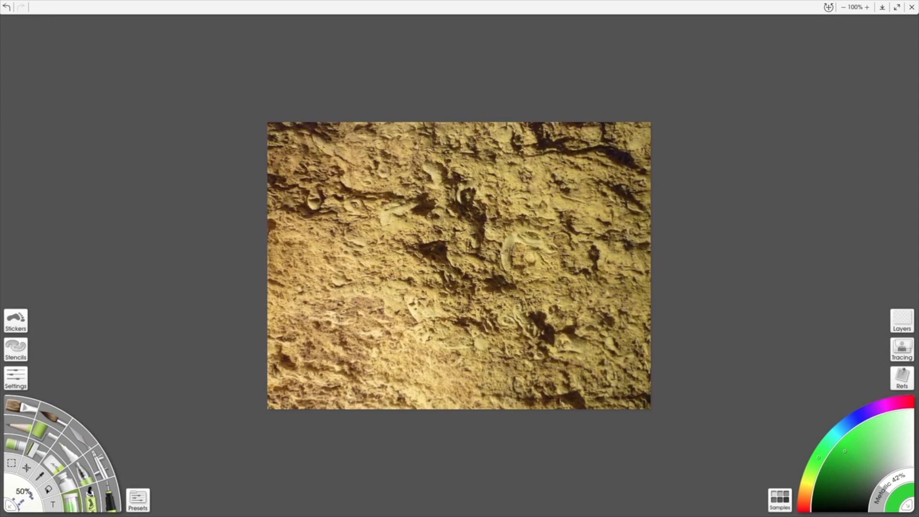
pyautogui.moveTo(397, 272)
pyautogui.mouseDown()
pyautogui.moveTo(546, 322)
pyautogui.moveTo(457, 217)
pyautogui.mouseUp()
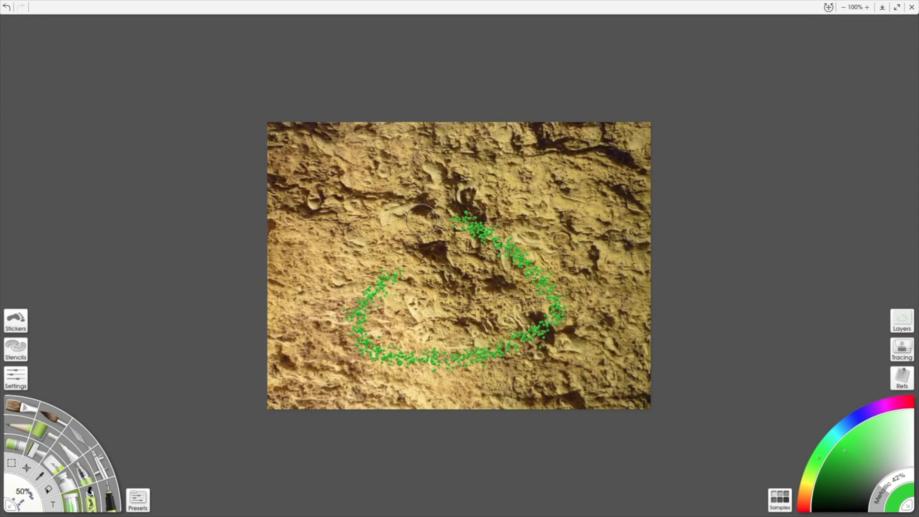
pyautogui.click(6, 7)
# - Try a thick green paint tube stroke curving across the rock wall and undo it
pyautogui.click(67, 486)
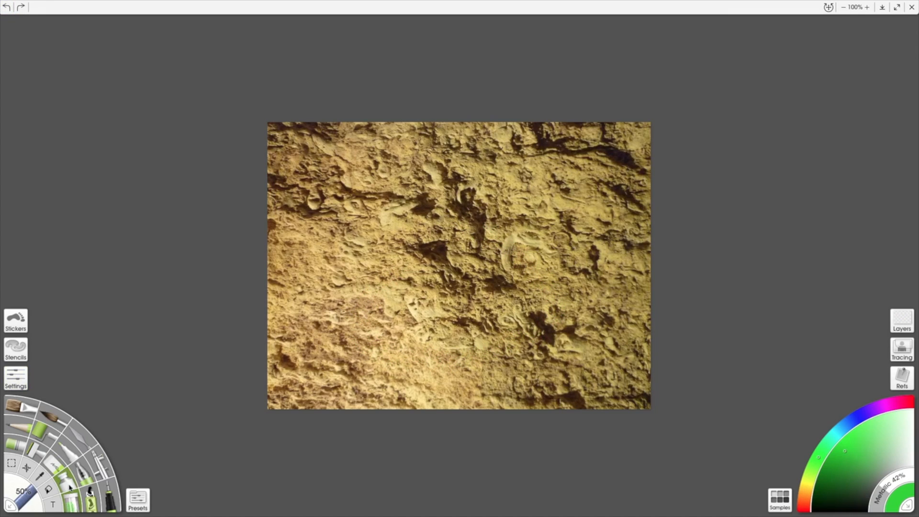
pyautogui.moveTo(448, 256)
pyautogui.mouseDown()
pyautogui.moveTo(395, 230)
pyautogui.moveTo(380, 369)
pyautogui.moveTo(569, 232)
pyautogui.mouseUp()
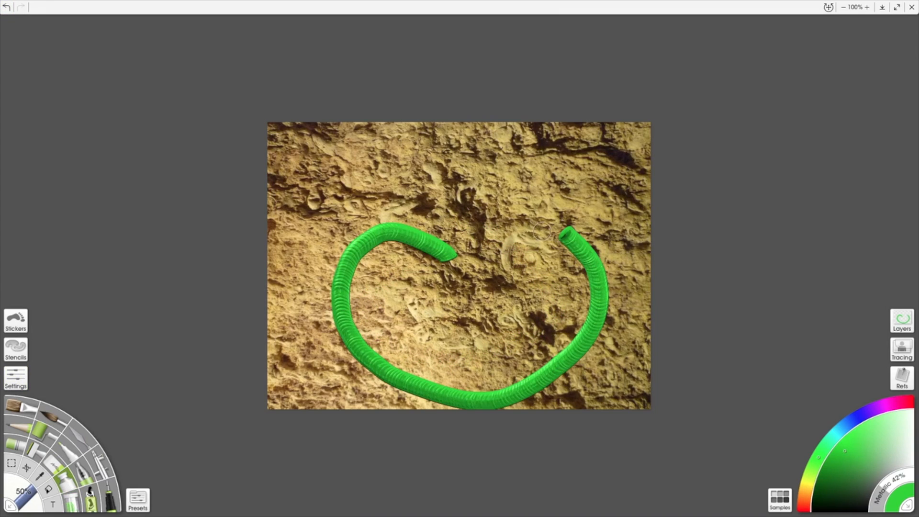
pyautogui.click(6, 7)
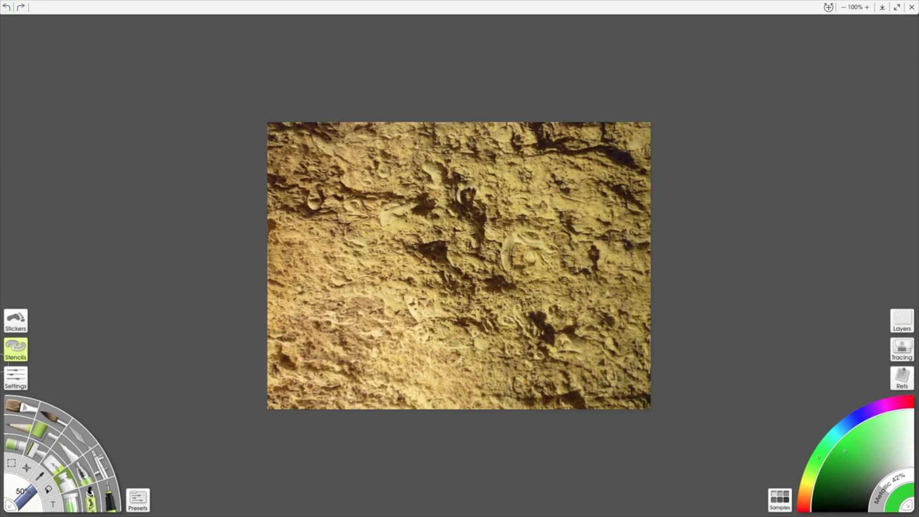
# - Test the pencil with a thin green looping line, erase its lower part with the eraser, and undo both
pyautogui.click(24, 434)
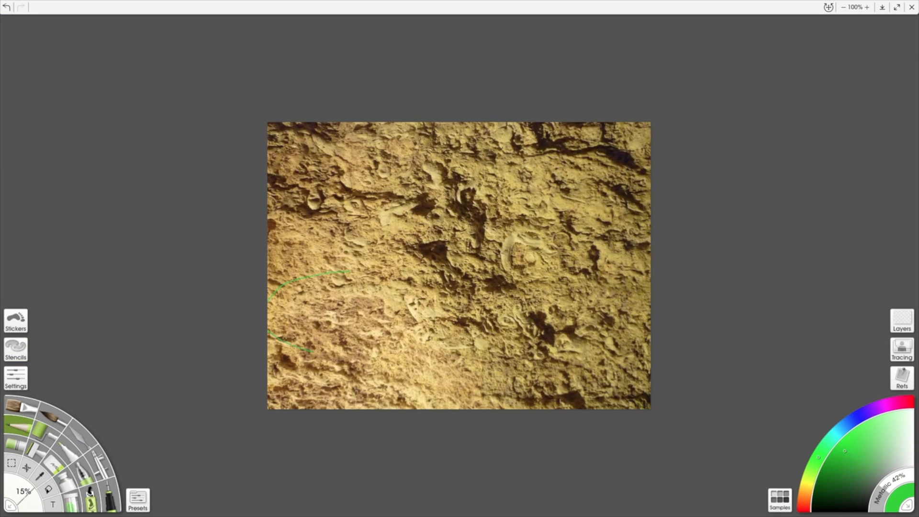
pyautogui.moveTo(378, 365); pyautogui.dragTo(498, 224)
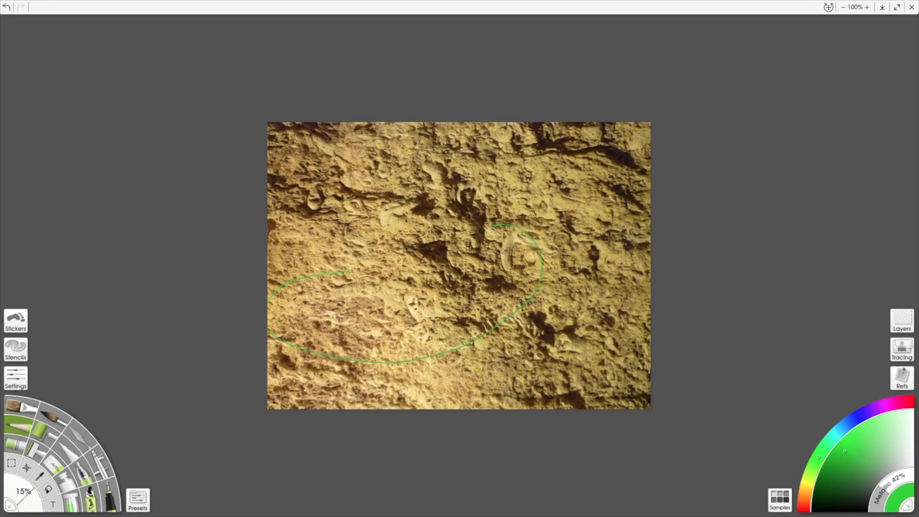
pyautogui.click(59, 463)
pyautogui.moveTo(335, 368)
pyautogui.mouseDown()
pyautogui.moveTo(448, 351)
pyautogui.moveTo(531, 296)
pyautogui.moveTo(536, 328)
pyautogui.mouseUp()
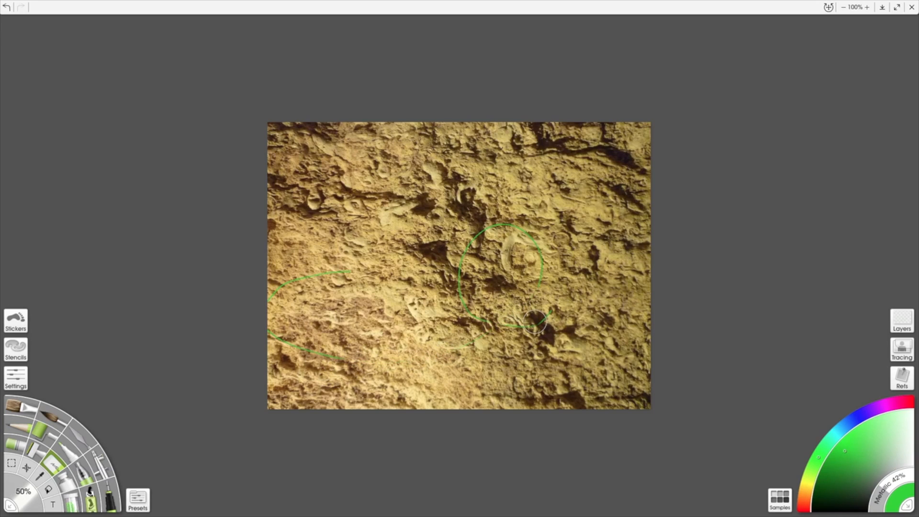
pyautogui.click(7, 7)
pyautogui.click(7, 7)
pyautogui.click(82, 473)
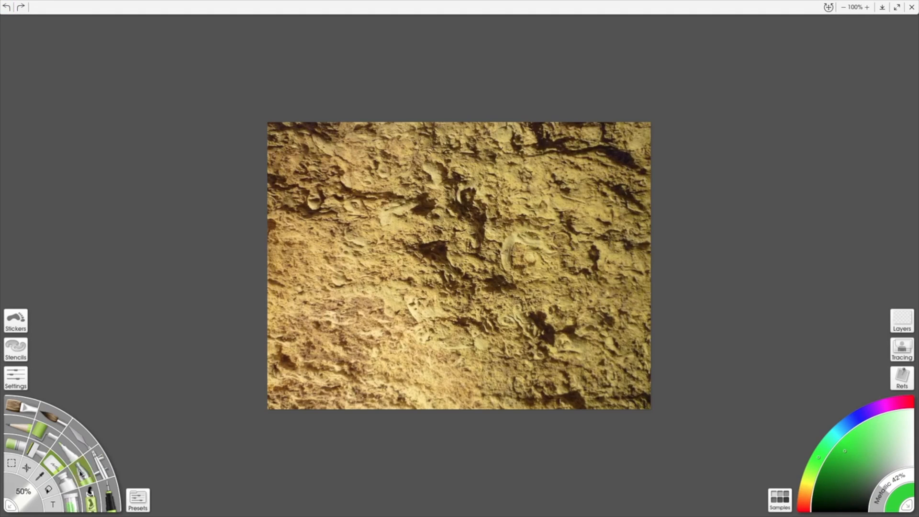
pyautogui.click(94, 501)
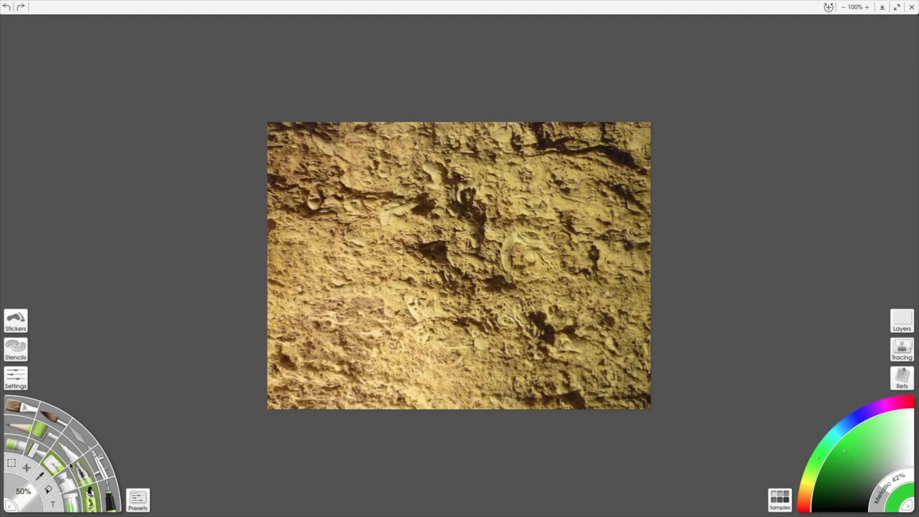
# - Try a large translucent green blob across the middle of the rock wall, undo it, and switch back to the paint brush
pyautogui.moveTo(449, 340)
pyautogui.mouseDown()
pyautogui.moveTo(431, 208)
pyautogui.moveTo(495, 197)
pyautogui.moveTo(570, 338)
pyautogui.moveTo(462, 398)
pyautogui.moveTo(338, 251)
pyautogui.moveTo(479, 287)
pyautogui.mouseUp()
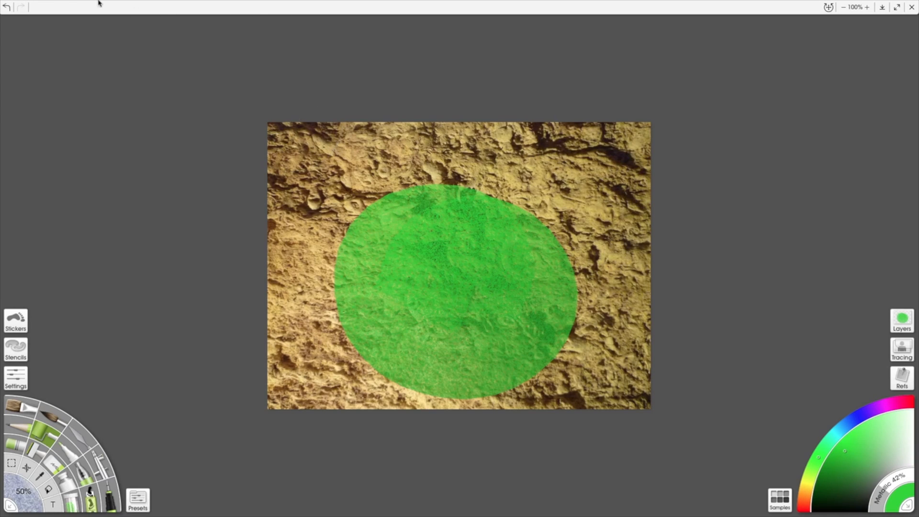
pyautogui.click(6, 8)
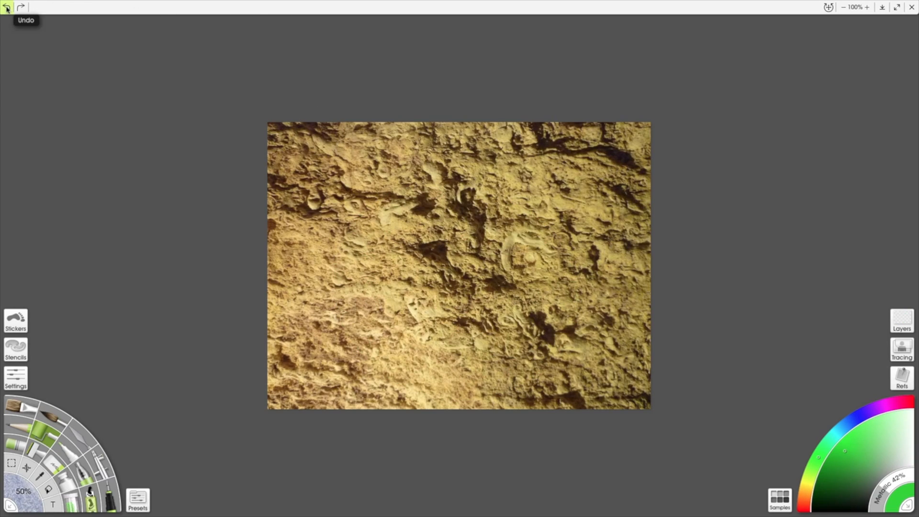
pyautogui.click(27, 409)
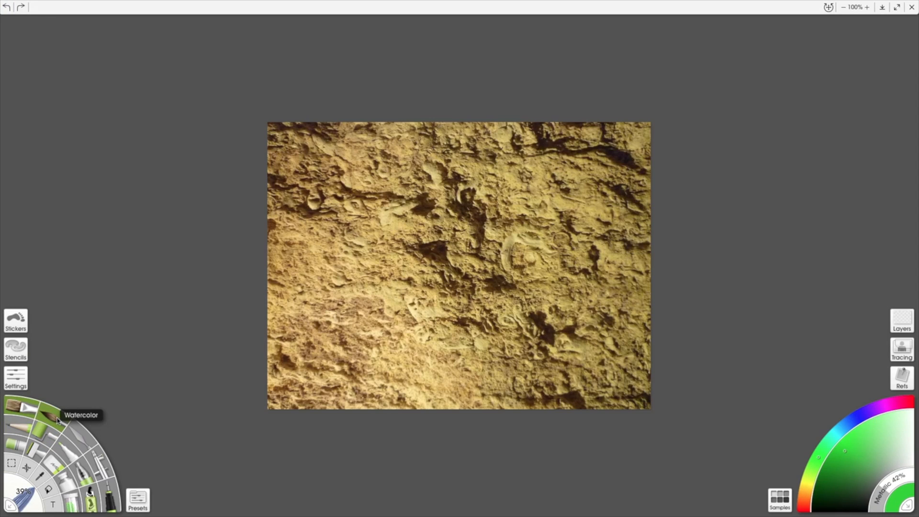
# - Look through the Stencils, Comic, Festive, Friskets and Fun groups of the stencil collection
pyautogui.click(20, 350)
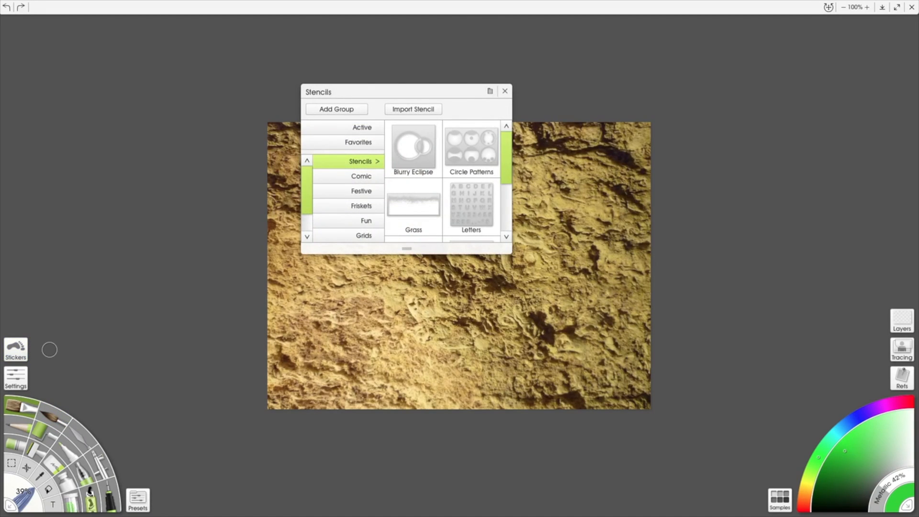
pyautogui.moveTo(508, 152); pyautogui.dragTo(508, 207)
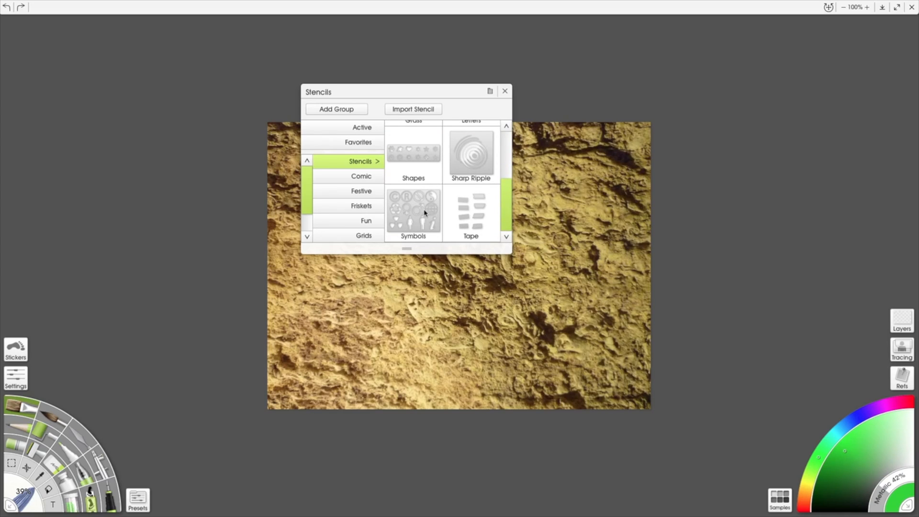
pyautogui.moveTo(510, 214); pyautogui.dragTo(510, 168)
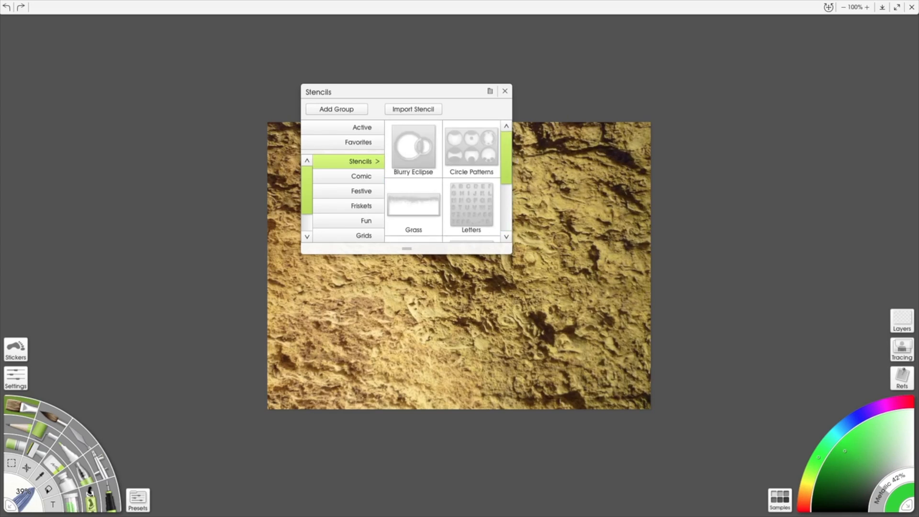
pyautogui.click(361, 178)
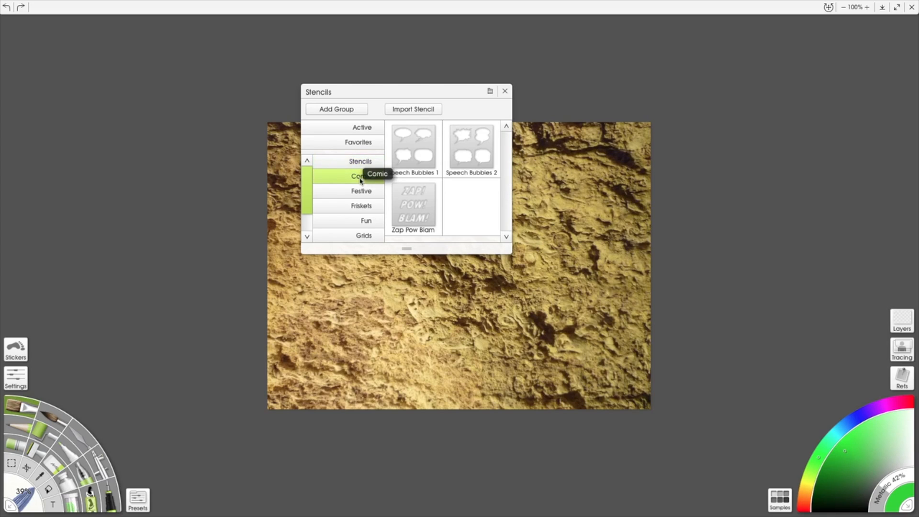
pyautogui.click(357, 195)
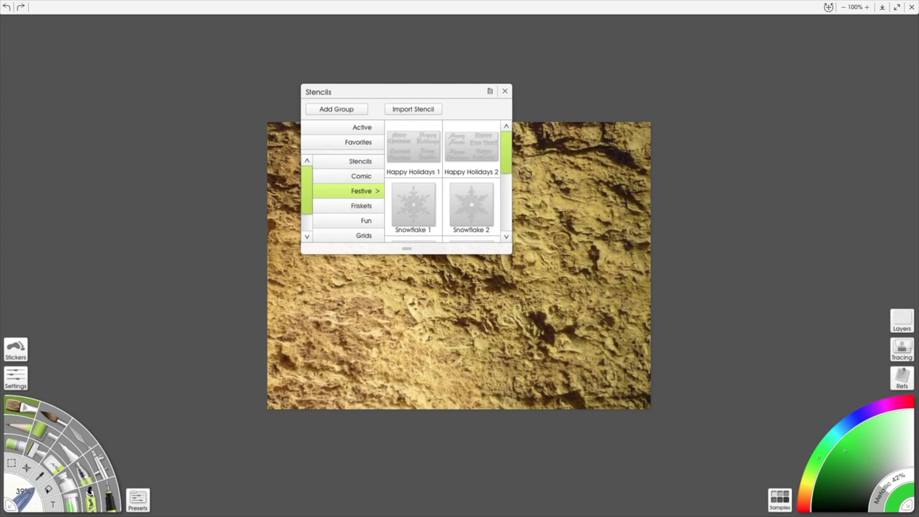
pyautogui.moveTo(506, 149); pyautogui.dragTo(505, 223)
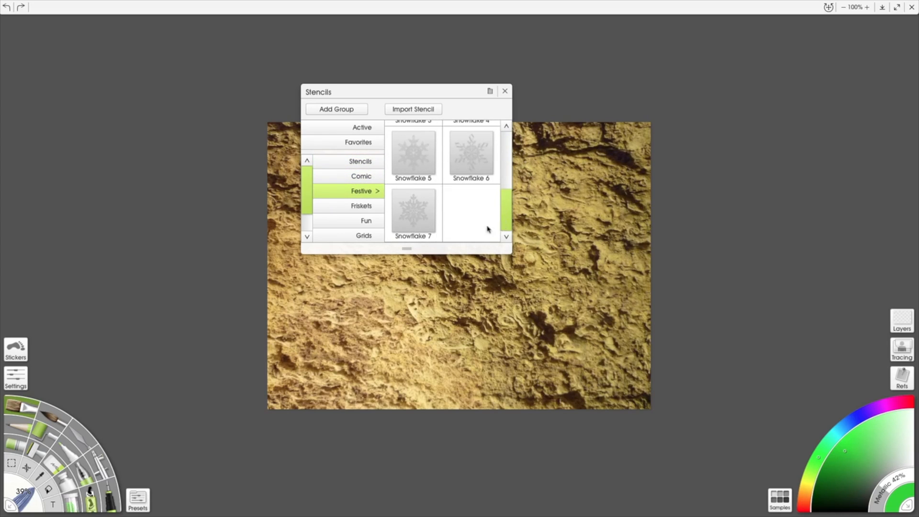
pyautogui.click(363, 206)
pyautogui.moveTo(511, 167); pyautogui.dragTo(505, 213)
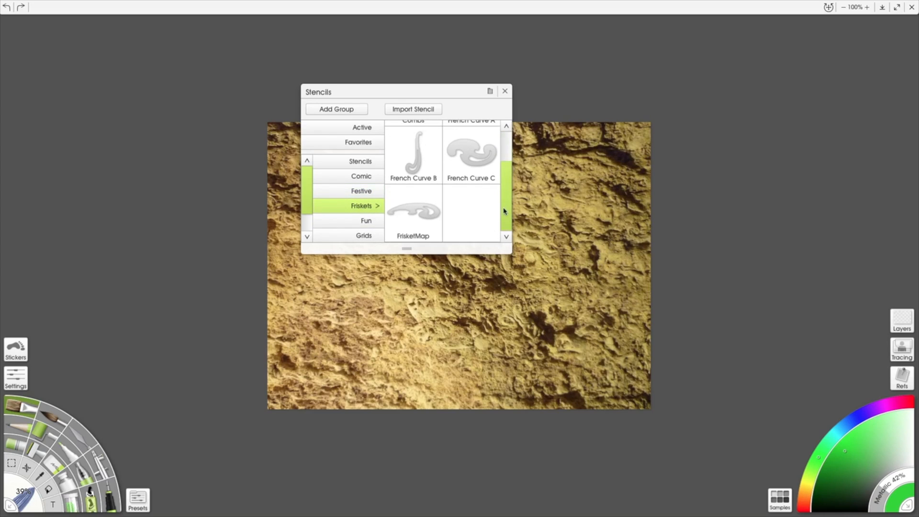
pyautogui.click(370, 222)
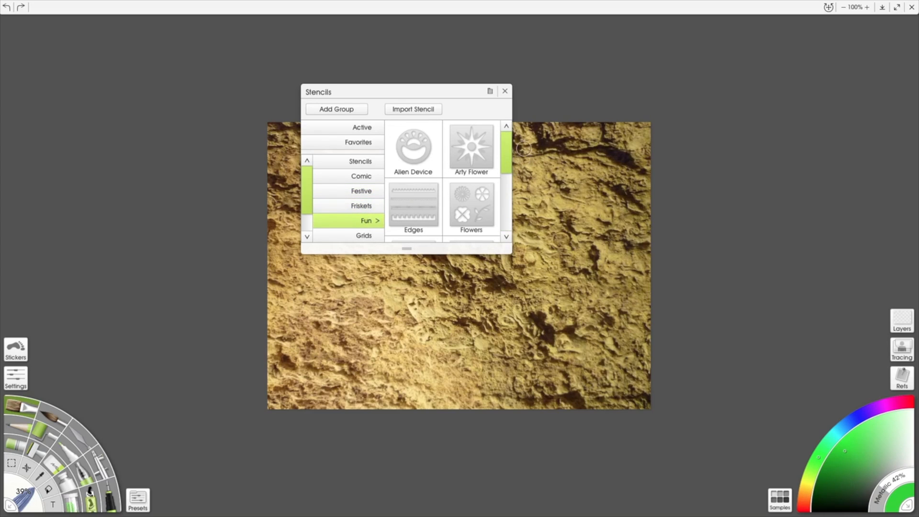
pyautogui.moveTo(506, 144); pyautogui.dragTo(504, 179)
# - Try the Shapes stencil at 44% size over the middle of the rock wall
pyautogui.click(361, 163)
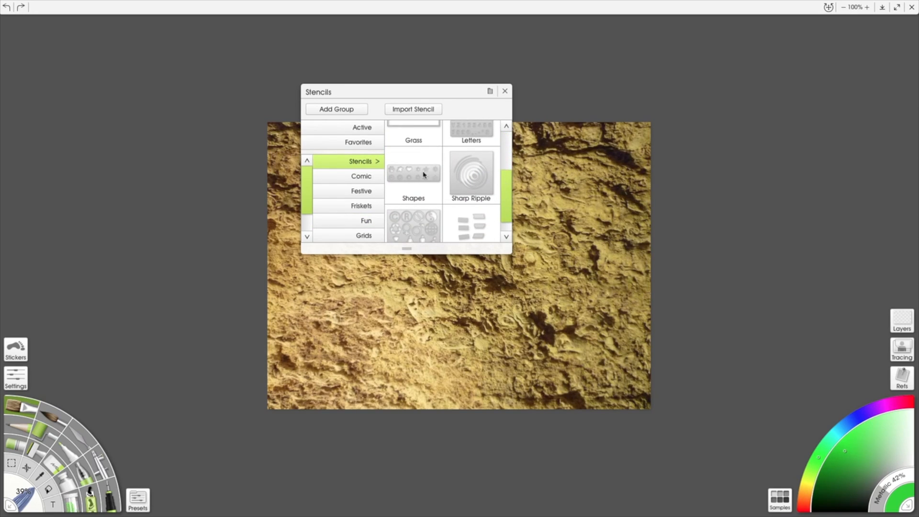
pyautogui.click(424, 175)
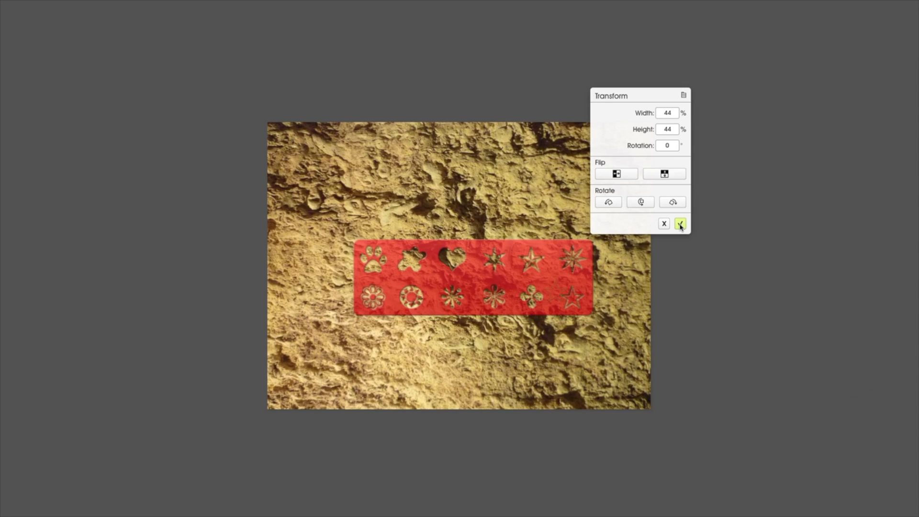
pyautogui.click(680, 224)
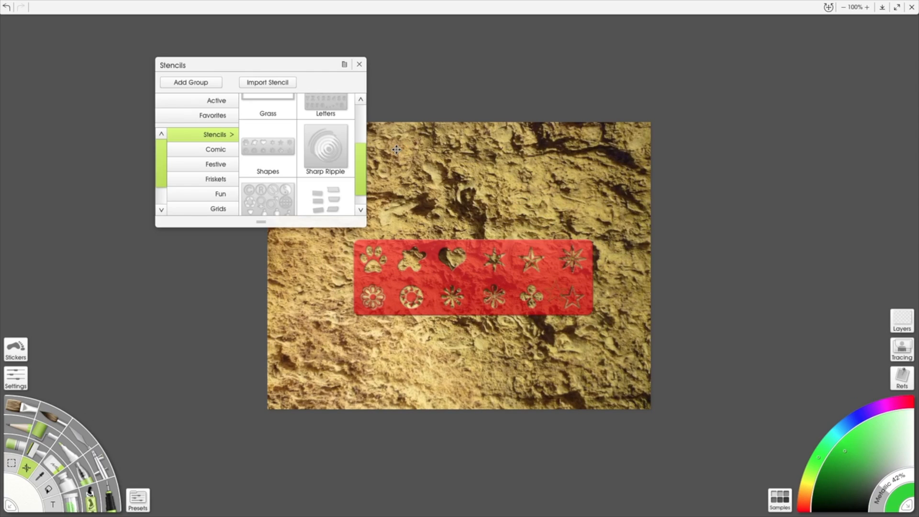
pyautogui.moveTo(317, 68); pyautogui.dragTo(228, 60)
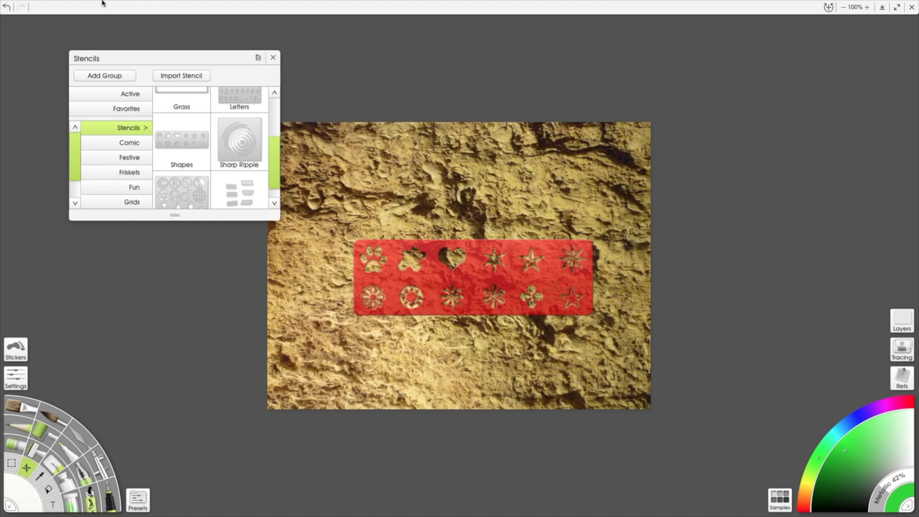
pyautogui.moveTo(428, 283)
pyautogui.click(428, 278)
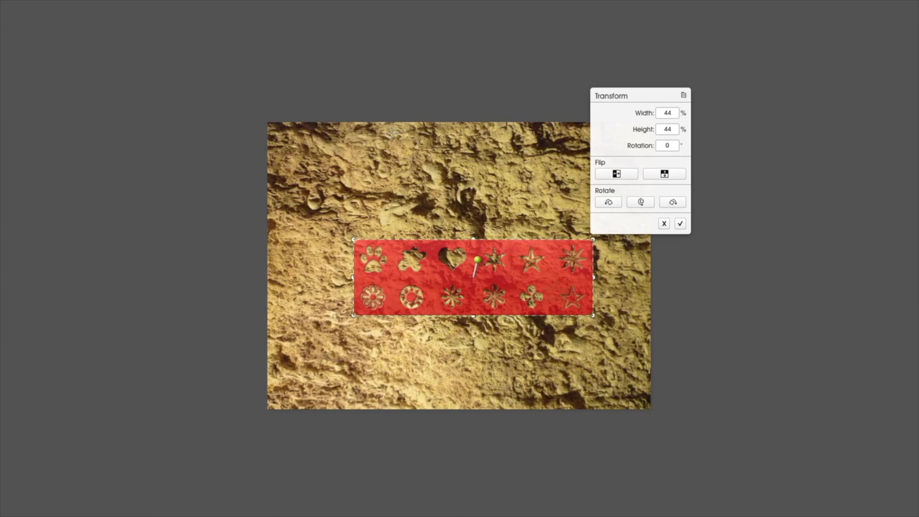
pyautogui.click(680, 224)
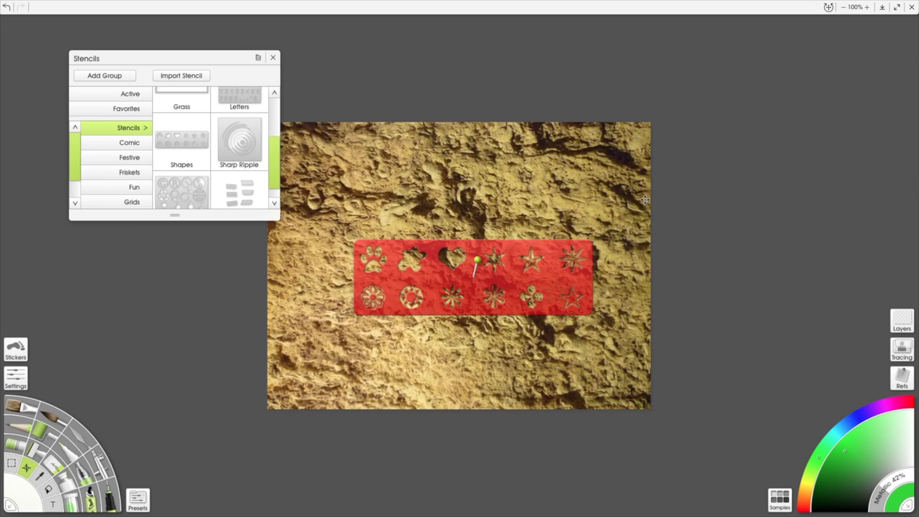
# - Undo the move and placement of the Shapes stencil to clear it from the rock wall
pyautogui.click(8, 8)
pyautogui.click(8, 8)
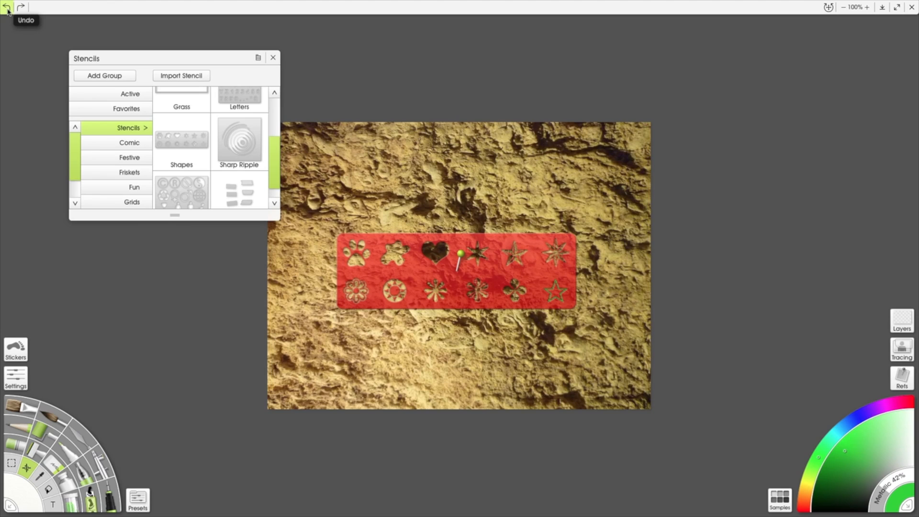
pyautogui.click(7, 8)
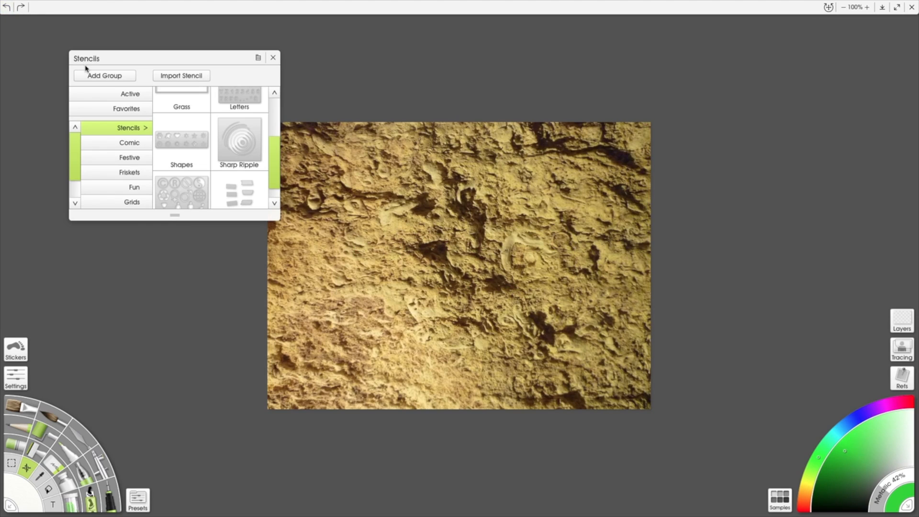
pyautogui.click(7, 8)
pyautogui.click(7, 8)
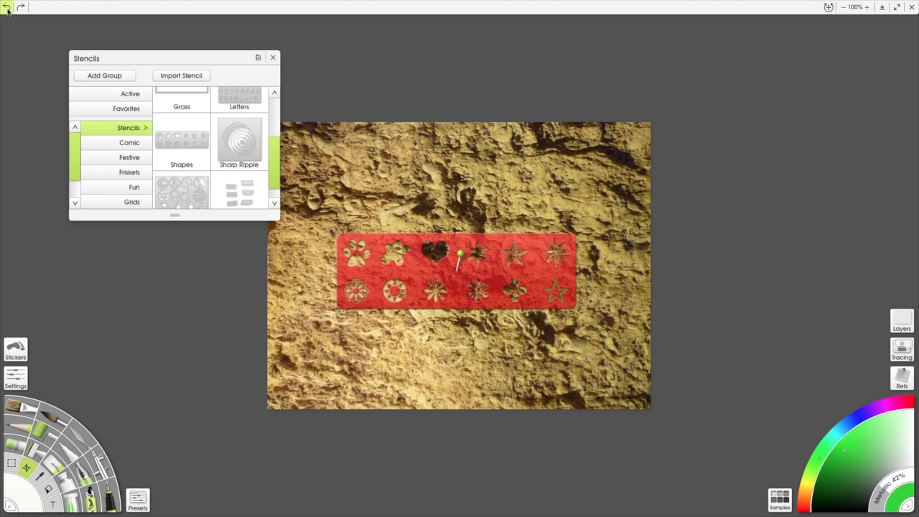
pyautogui.click(6, 8)
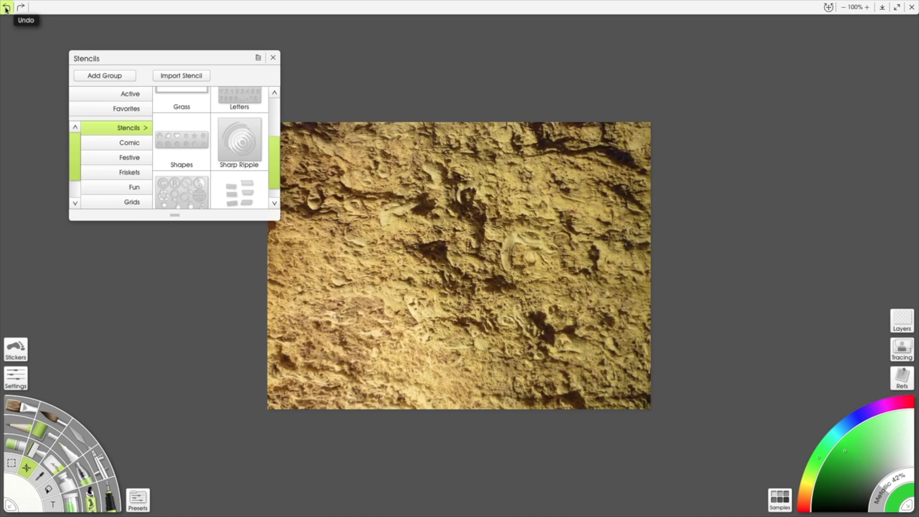
# - Look through the Grids stencils and add the Ruler stencil from the Rulers group
pyautogui.click(133, 203)
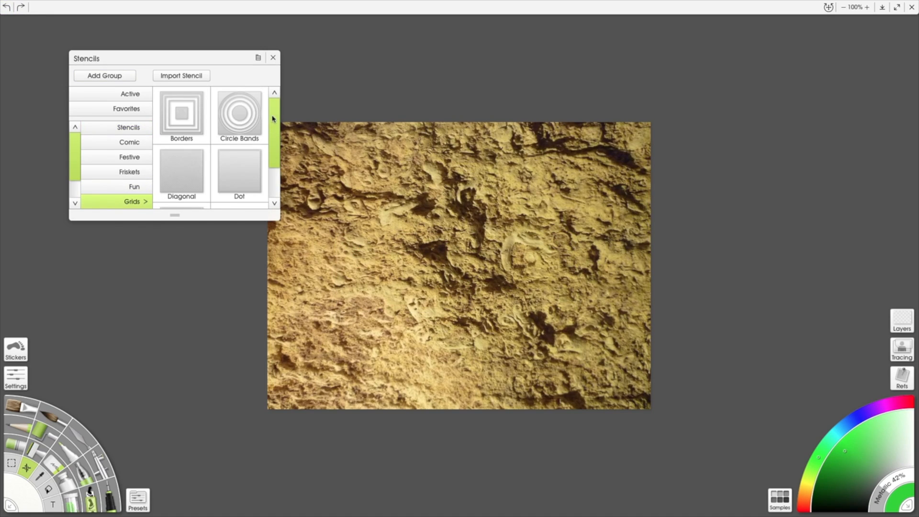
pyautogui.moveTo(273, 118); pyautogui.dragTo(275, 165)
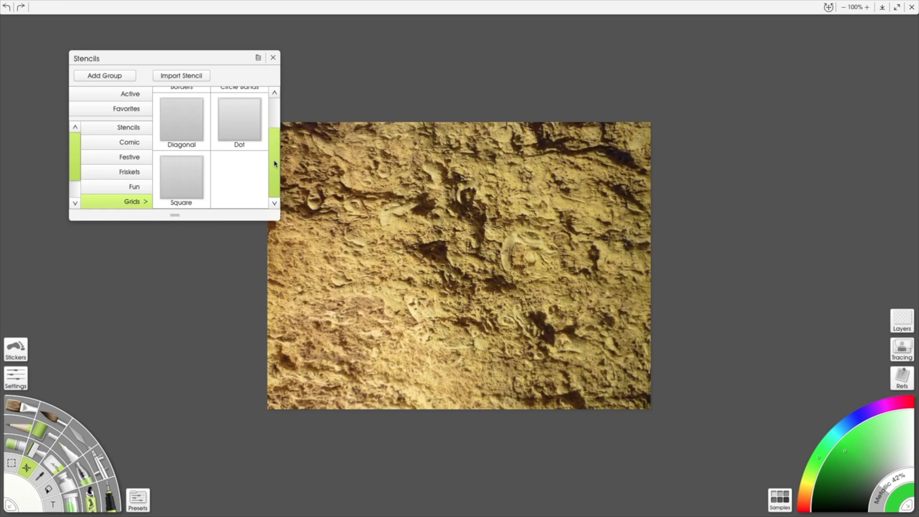
pyautogui.moveTo(78, 162); pyautogui.dragTo(76, 184)
pyautogui.click(88, 187)
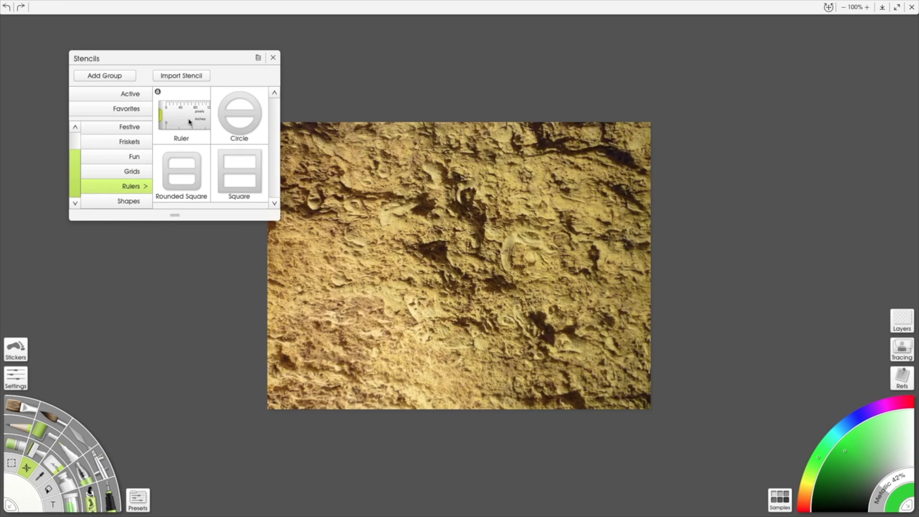
pyautogui.click(189, 122)
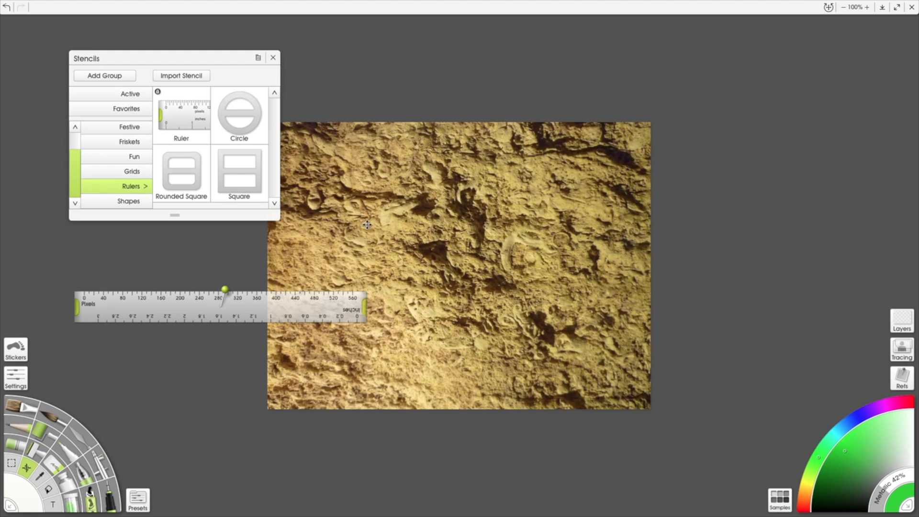
# - Move the ruler to the middle of the rock wall, scale it to 99% width and 95% height, and rotate it to 270°
pyautogui.click(302, 303)
pyautogui.moveTo(353, 304); pyautogui.dragTo(566, 287)
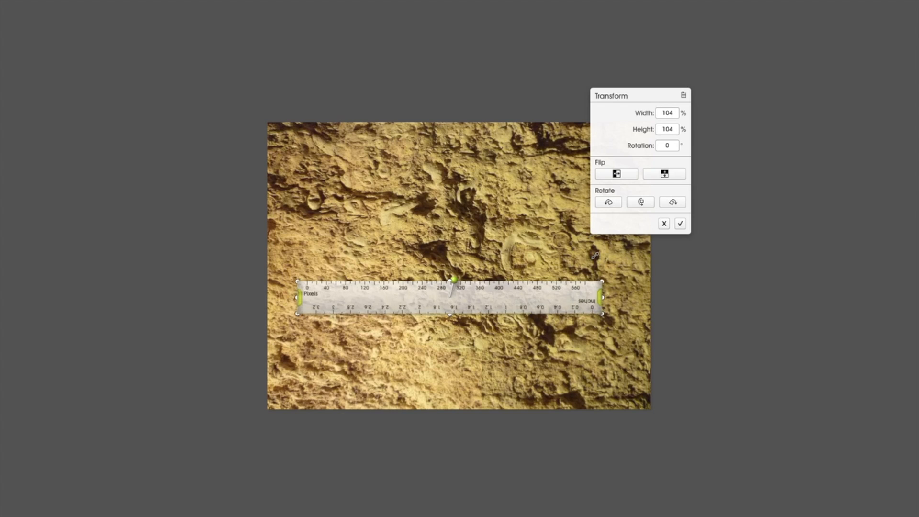
pyautogui.moveTo(334, 300); pyautogui.dragTo(337, 254)
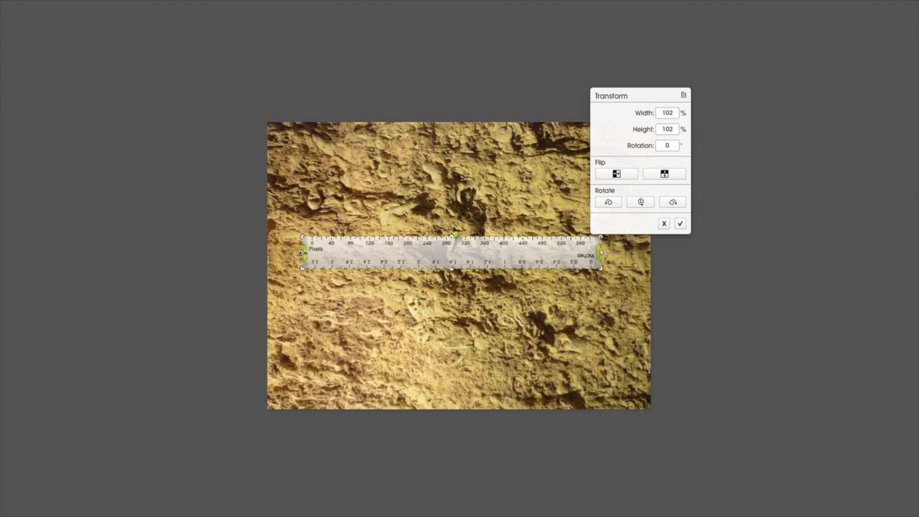
pyautogui.moveTo(302, 253); pyautogui.dragTo(311, 282)
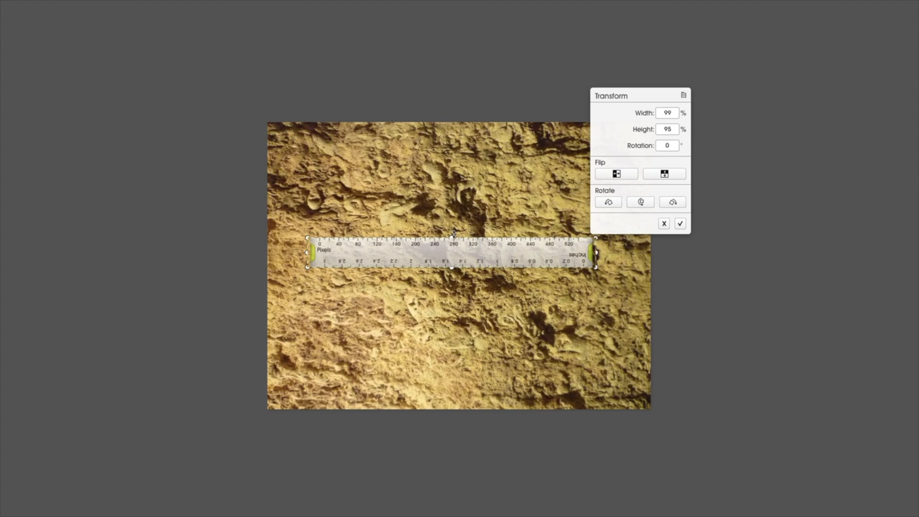
pyautogui.moveTo(454, 228); pyautogui.dragTo(356, 247)
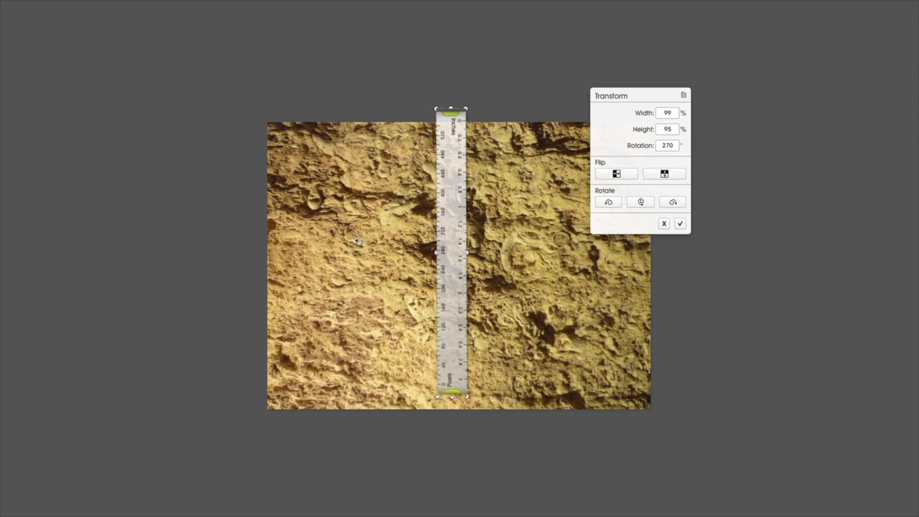
pyautogui.click(680, 224)
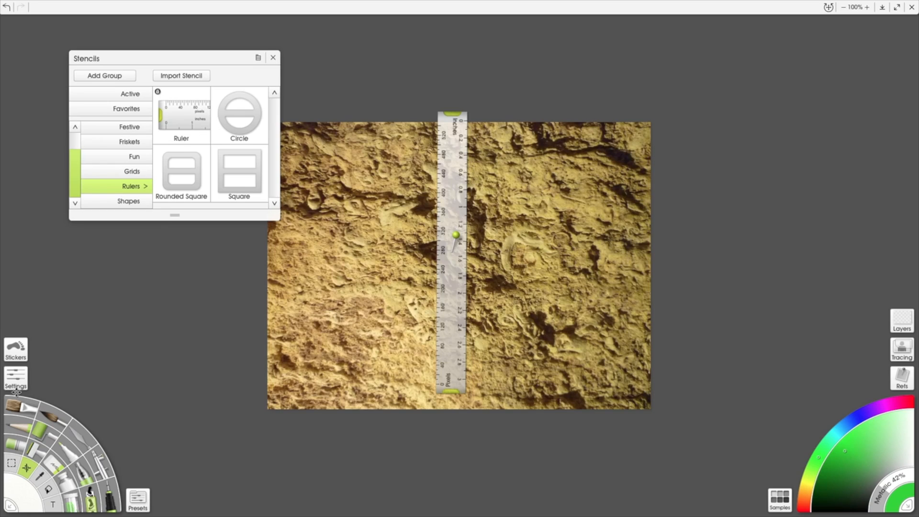
# - Paint a vertical green brush stroke at 39% size along the ruler's edge, and try removing the ruler stencil before undoing the removal
pyautogui.click(24, 408)
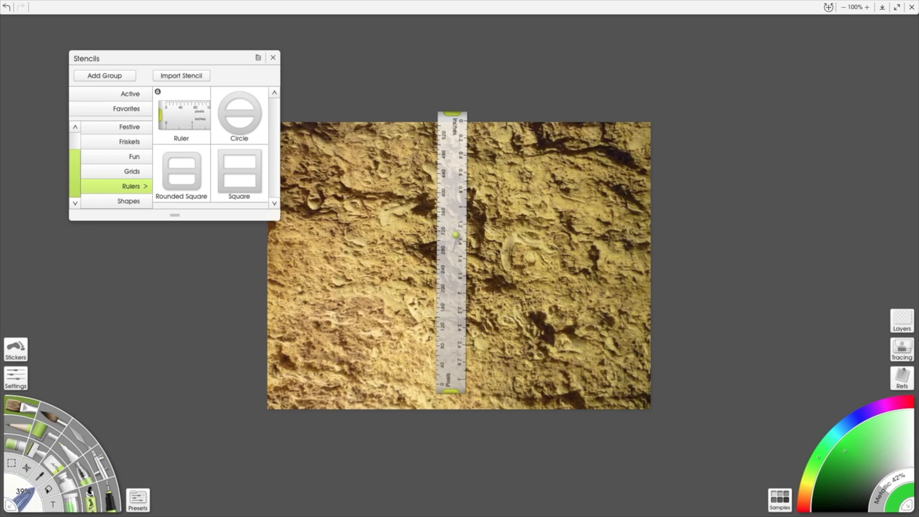
pyautogui.moveTo(472, 153); pyautogui.dragTo(468, 377)
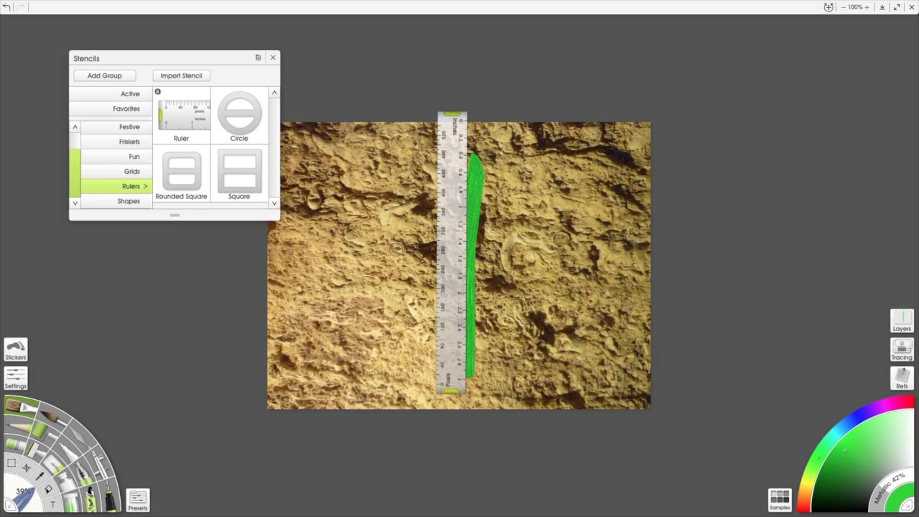
pyautogui.rightClick(452, 246)
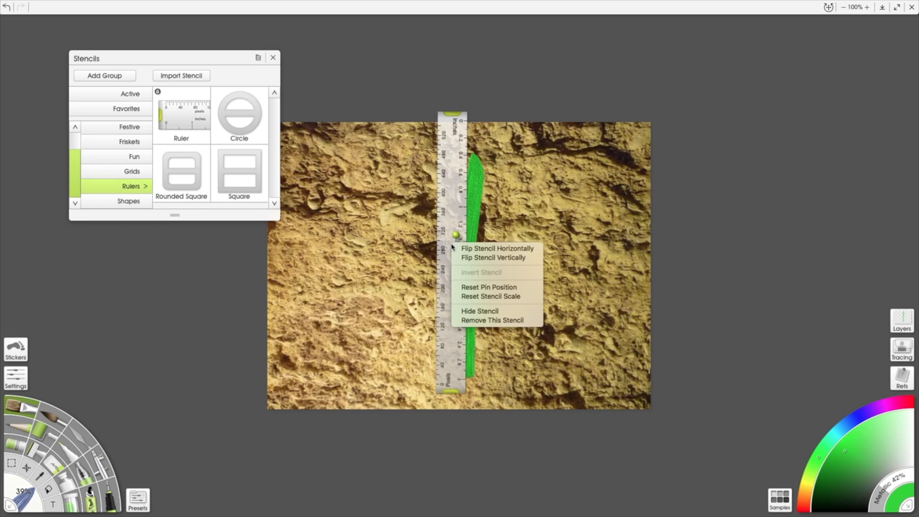
pyautogui.click(485, 322)
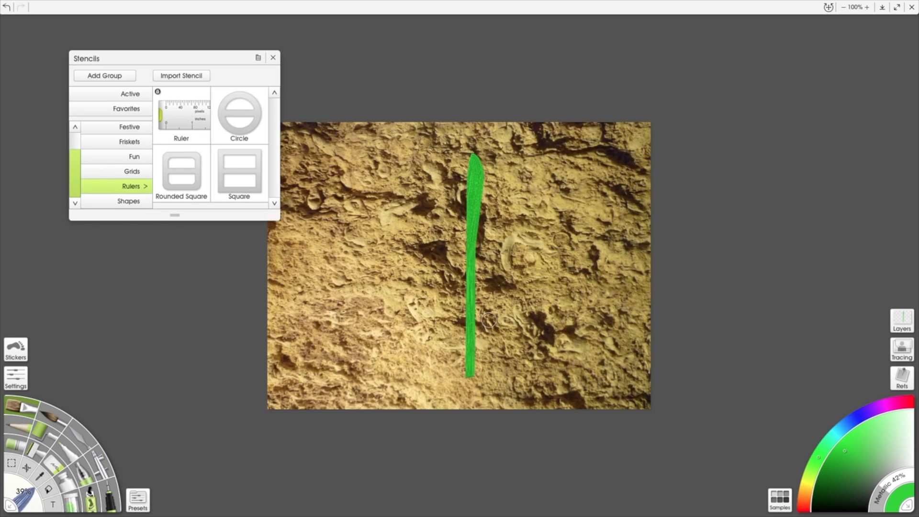
pyautogui.click(6, 9)
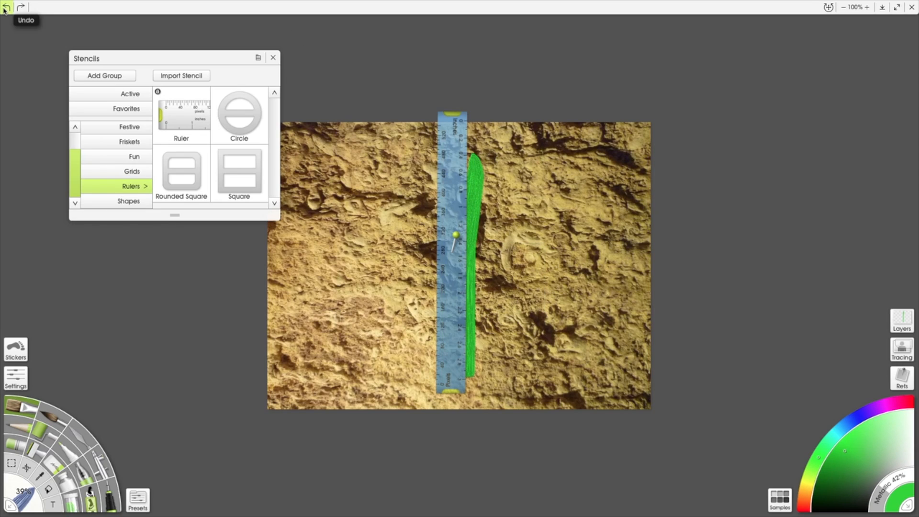
# - Undo the green stroke and the ruler stencil's transformation and placement to clear the rock wall
pyautogui.click(5, 9)
pyautogui.click(5, 9)
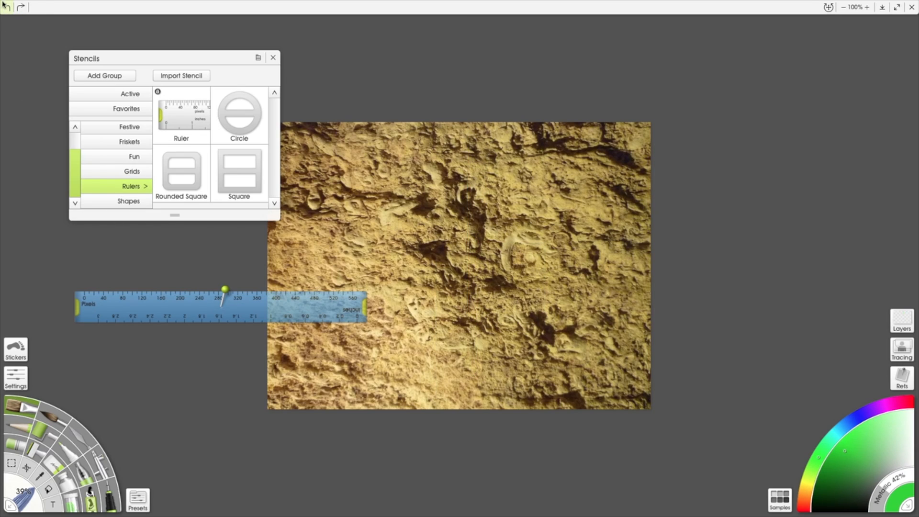
pyautogui.click(6, 8)
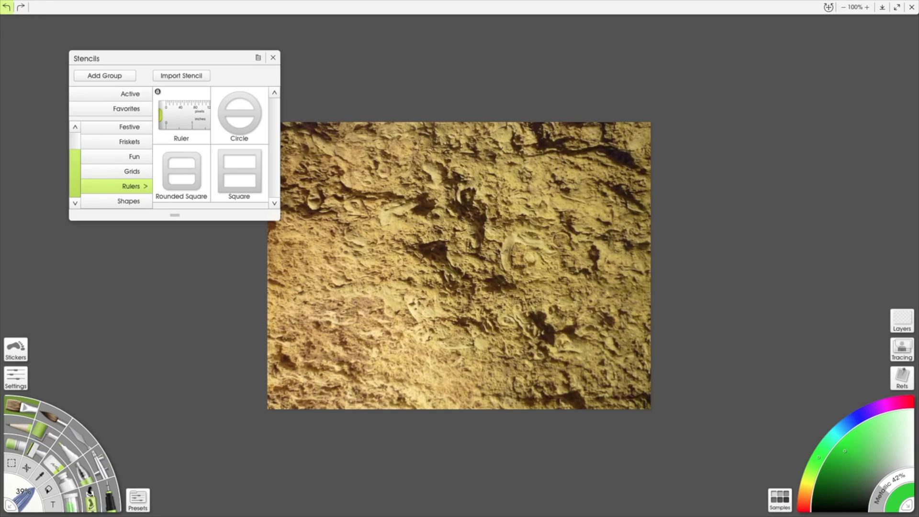
# - Add the Square stencil to the middle of the rock wall, scaled to 65% width and 64% height and rotated to 270°
pyautogui.click(242, 175)
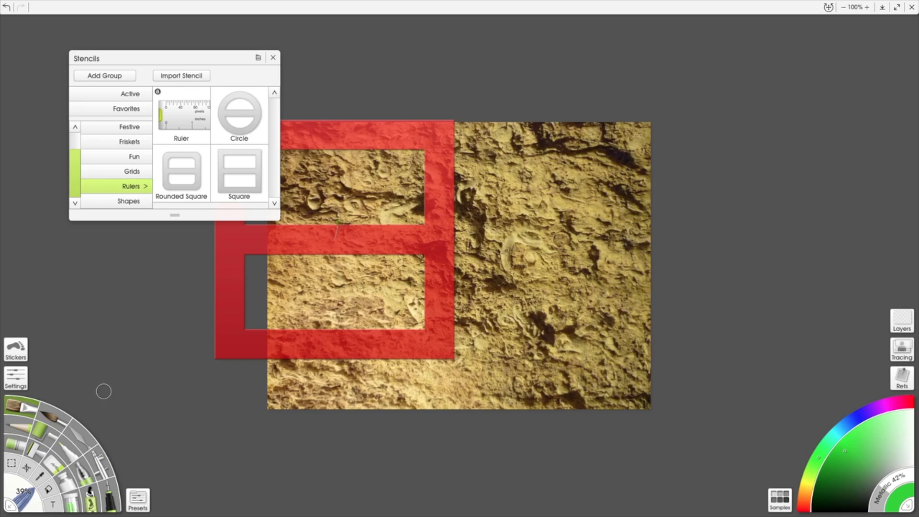
pyautogui.click(31, 470)
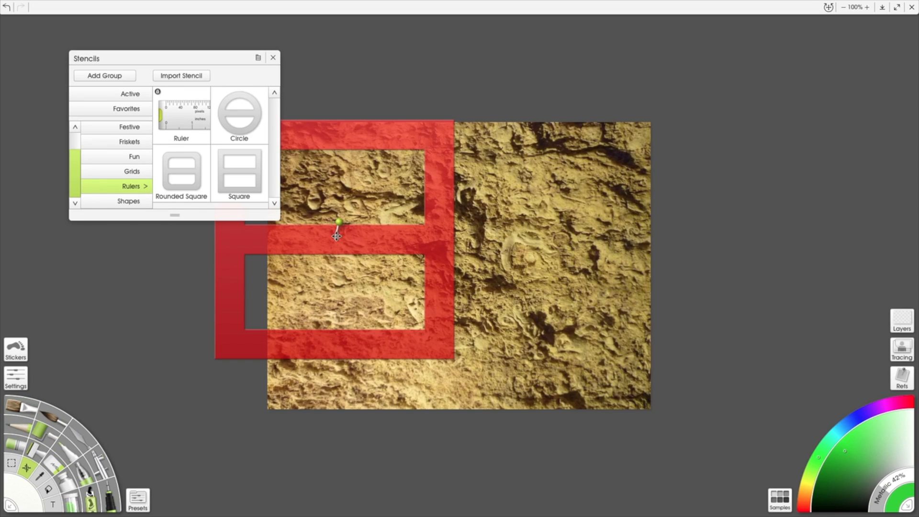
pyautogui.moveTo(360, 243); pyautogui.dragTo(455, 267)
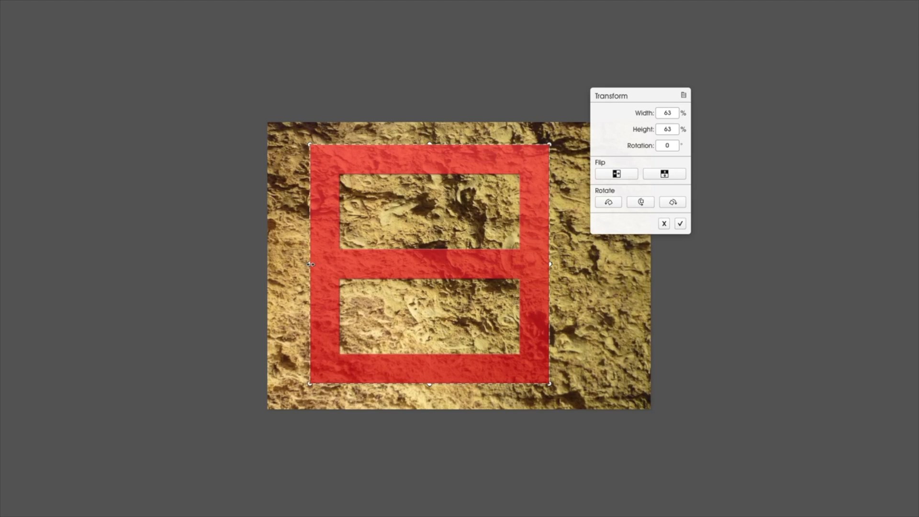
pyautogui.moveTo(550, 264); pyautogui.dragTo(473, 259)
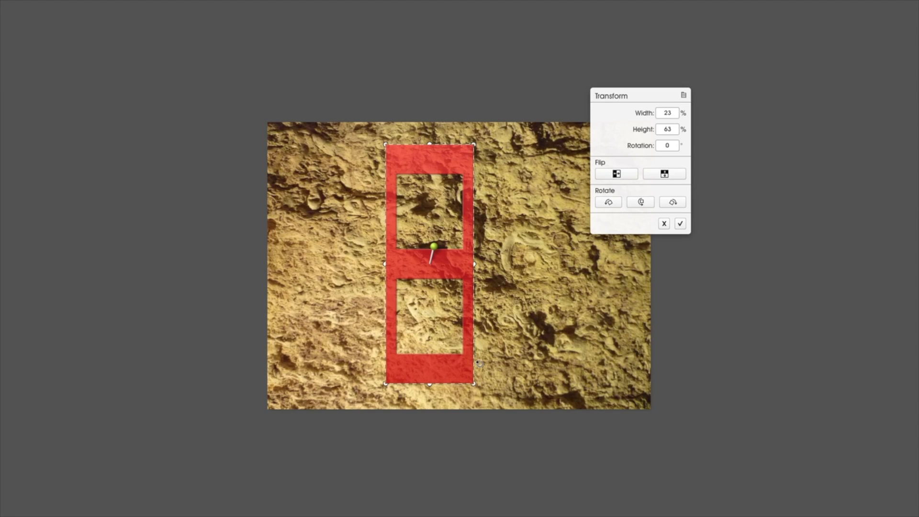
pyautogui.moveTo(430, 384); pyautogui.dragTo(474, 386)
pyautogui.moveTo(484, 264); pyautogui.dragTo(430, 89)
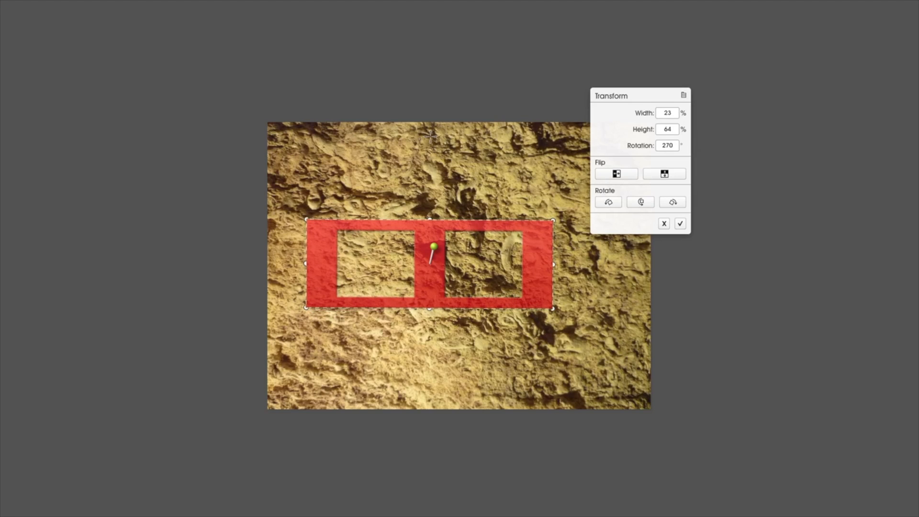
pyautogui.moveTo(430, 218); pyautogui.dragTo(432, 152)
pyautogui.moveTo(434, 194); pyautogui.dragTo(431, 218)
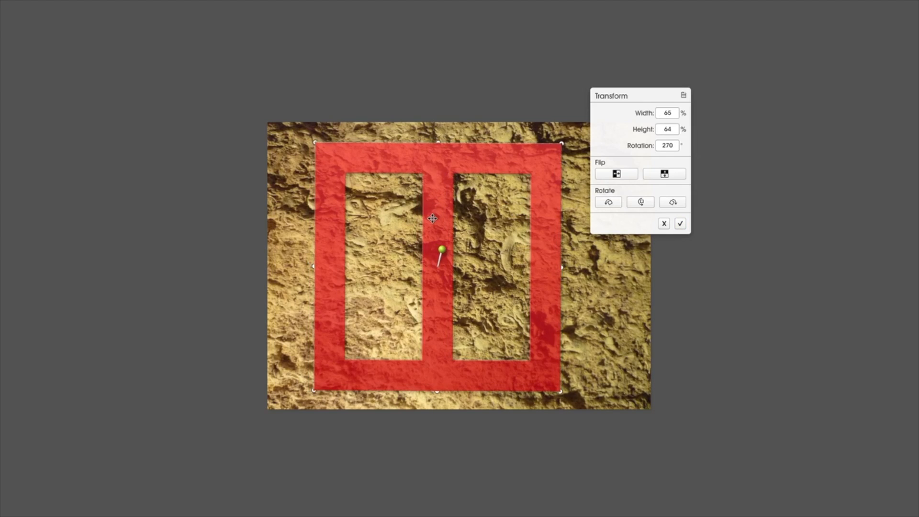
pyautogui.click(680, 224)
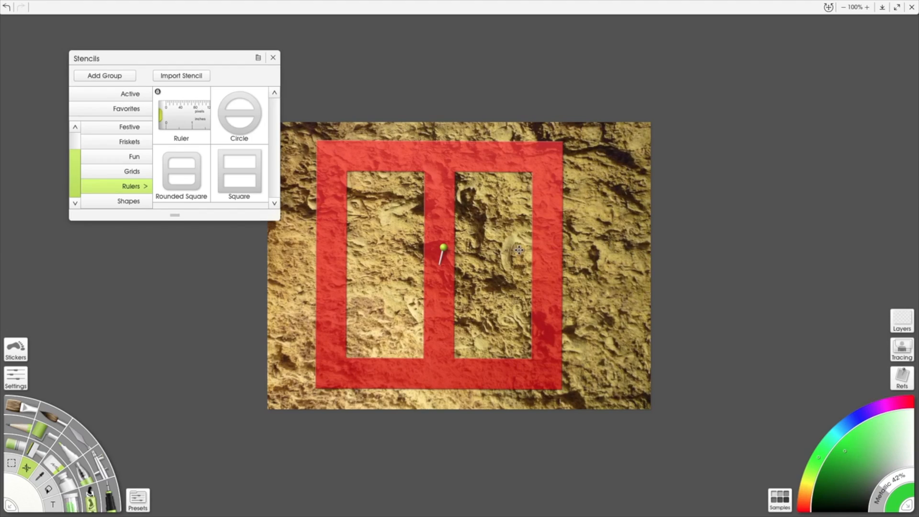
# - Fill the stencil's left opening with green using the paint roller at 50% size with Thinners at the minimum
pyautogui.click(45, 437)
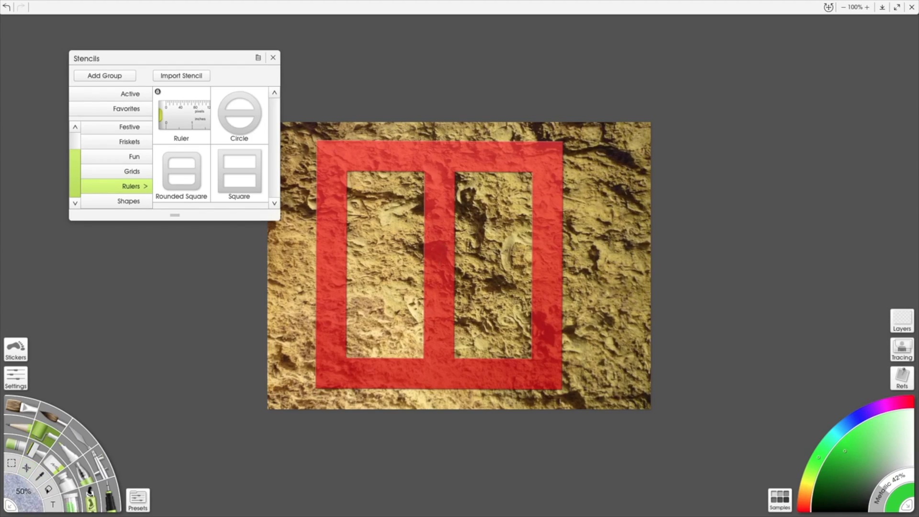
pyautogui.click(16, 378)
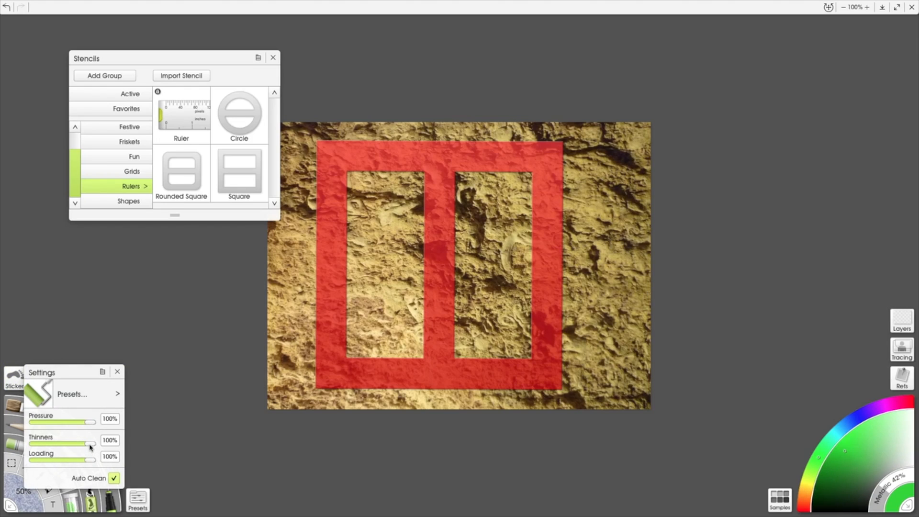
pyautogui.moveTo(91, 444); pyautogui.dragTo(30, 445)
pyautogui.click(118, 373)
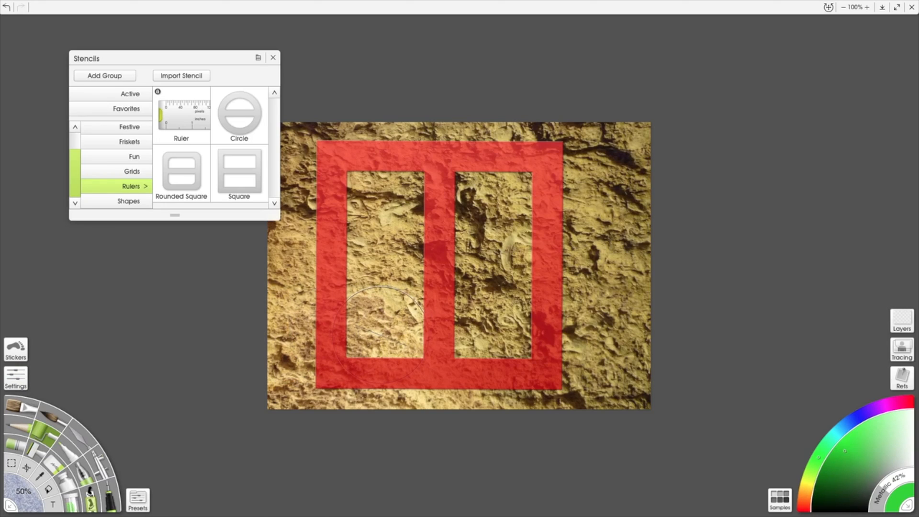
pyautogui.moveTo(383, 337)
pyautogui.mouseDown()
pyautogui.moveTo(385, 174)
pyautogui.moveTo(385, 355)
pyautogui.moveTo(385, 311)
pyautogui.mouseUp()
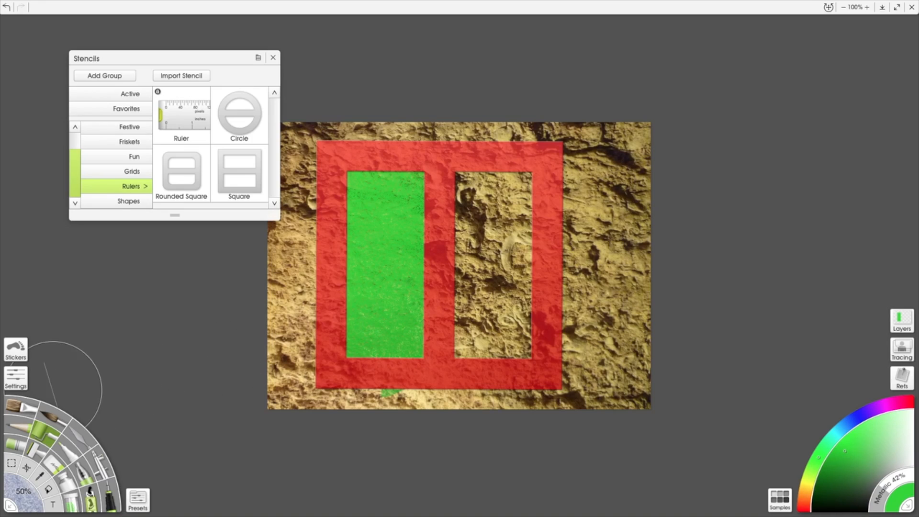
# - Try painting over the green rectangle with the oil brush at 100% size, and undo the stroke
pyautogui.click(27, 407)
pyautogui.moveTo(29, 500); pyautogui.dragTo(151, 510)
pyautogui.moveTo(362, 354)
pyautogui.mouseDown()
pyautogui.moveTo(410, 344)
pyautogui.moveTo(419, 185)
pyautogui.moveTo(408, 162)
pyautogui.moveTo(338, 170)
pyautogui.moveTo(358, 263)
pyautogui.moveTo(363, 345)
pyautogui.moveTo(353, 366)
pyautogui.moveTo(376, 336)
pyautogui.moveTo(371, 177)
pyautogui.mouseUp()
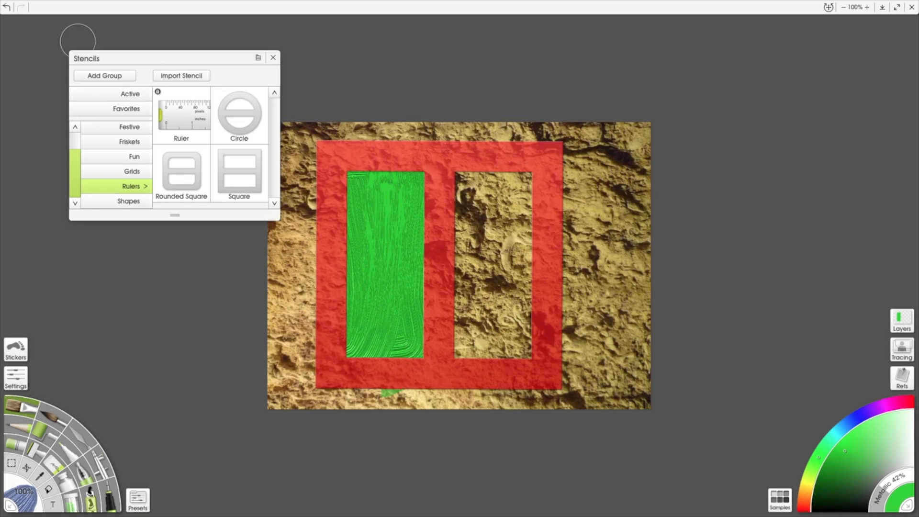
pyautogui.click(7, 7)
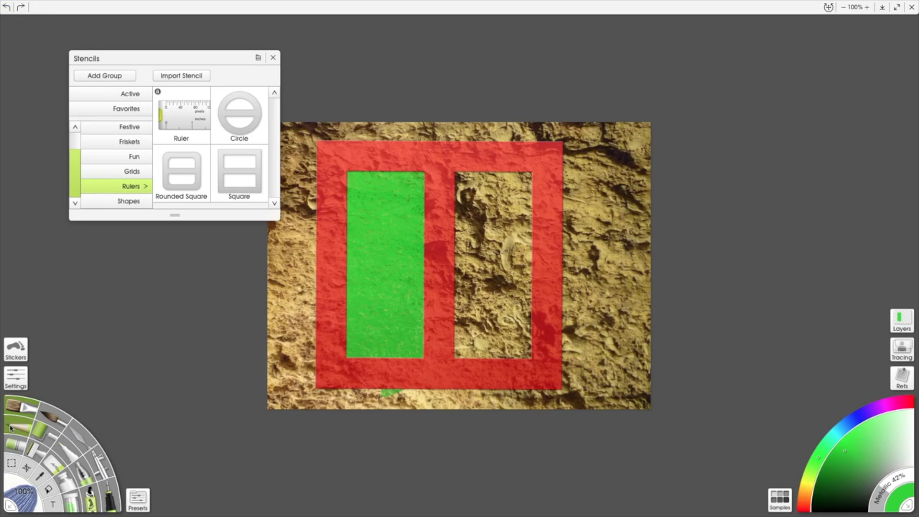
# - Cover the green rectangle evenly with the watercolor brush at 100% size and erase the stray green paint below the stencil
pyautogui.click(55, 425)
pyautogui.moveTo(26, 499); pyautogui.dragTo(22, 486)
pyautogui.moveTo(377, 326)
pyautogui.mouseDown()
pyautogui.moveTo(383, 277)
pyautogui.moveTo(390, 292)
pyautogui.moveTo(395, 272)
pyautogui.moveTo(397, 330)
pyautogui.moveTo(399, 201)
pyautogui.moveTo(387, 174)
pyautogui.moveTo(385, 230)
pyautogui.moveTo(392, 221)
pyautogui.moveTo(412, 224)
pyautogui.moveTo(380, 301)
pyautogui.moveTo(364, 254)
pyautogui.moveTo(371, 343)
pyautogui.moveTo(385, 315)
pyautogui.moveTo(381, 335)
pyautogui.moveTo(412, 347)
pyautogui.moveTo(378, 335)
pyautogui.moveTo(395, 345)
pyautogui.moveTo(411, 186)
pyautogui.moveTo(402, 175)
pyautogui.moveTo(368, 224)
pyautogui.moveTo(409, 302)
pyautogui.moveTo(394, 330)
pyautogui.moveTo(388, 271)
pyautogui.moveTo(378, 306)
pyautogui.moveTo(395, 321)
pyautogui.moveTo(373, 241)
pyautogui.mouseUp()
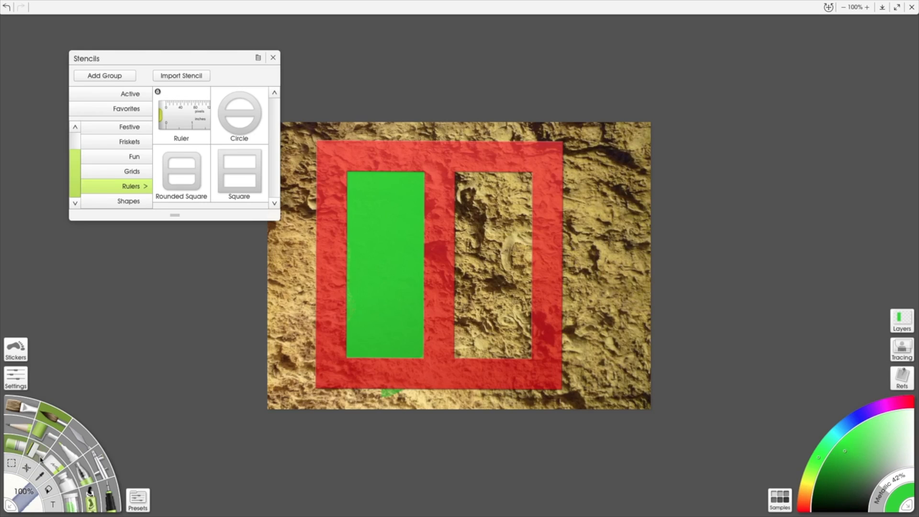
pyautogui.click(54, 465)
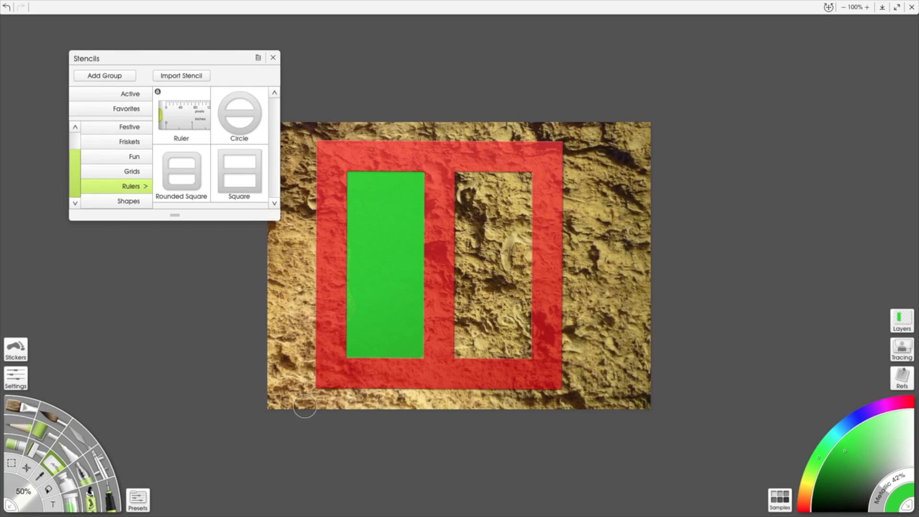
# - Move the square stencil sideways until its first opening starts at the green rectangle's right edge, keeping its scale and rotation
pyautogui.click(26, 468)
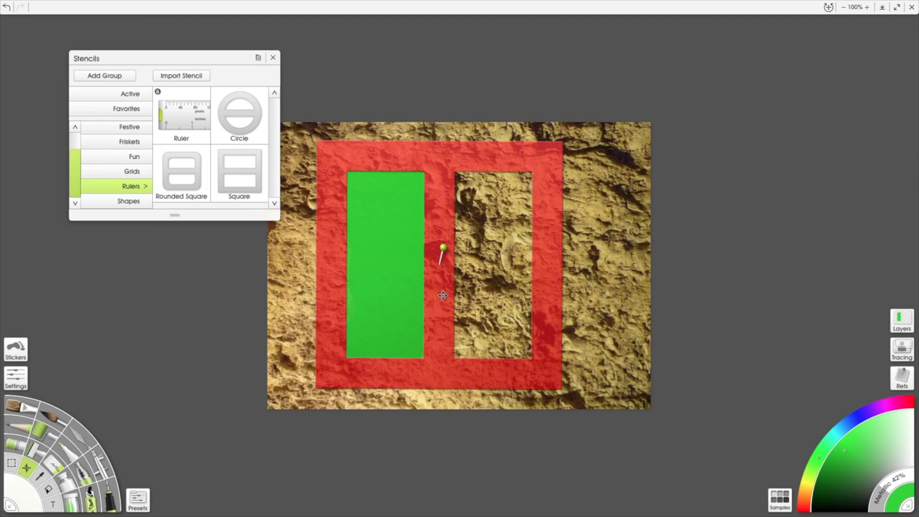
pyautogui.moveTo(443, 296); pyautogui.dragTo(555, 294)
pyautogui.hotkey('ctrl', 't')
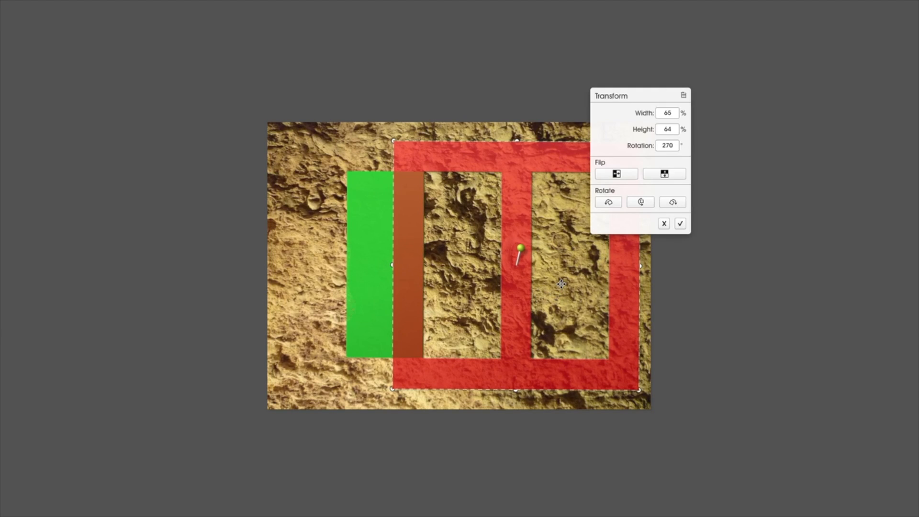
pyautogui.click(681, 224)
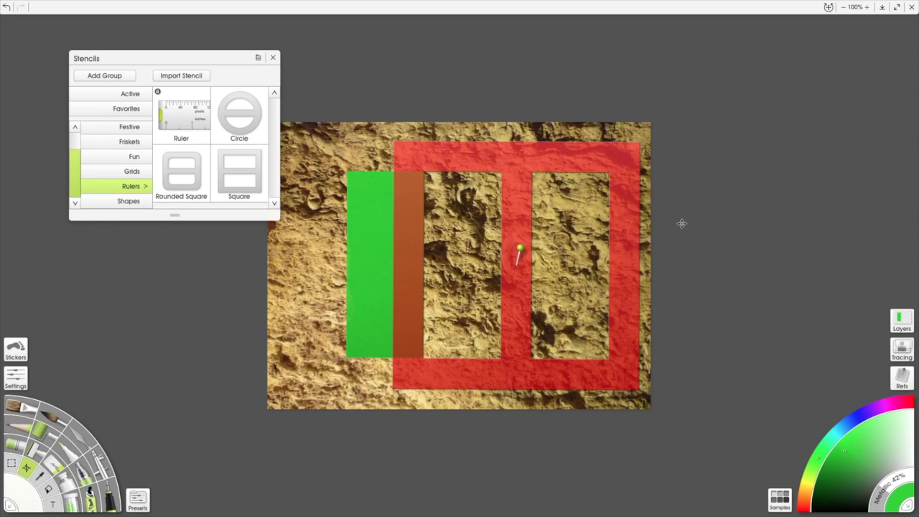
# - Choose white and the watercolor brush, try painting inside the opening beside the green rectangle, and undo the stroke
pyautogui.click(912, 416)
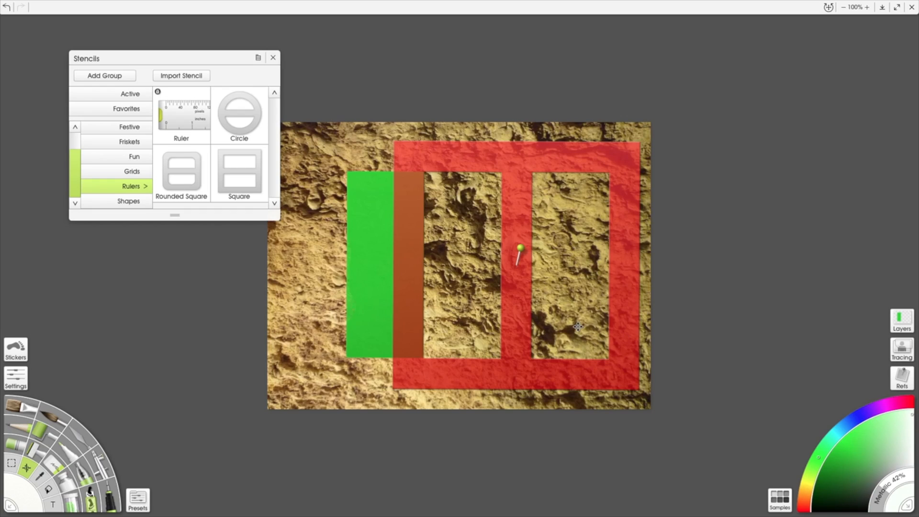
pyautogui.click(58, 424)
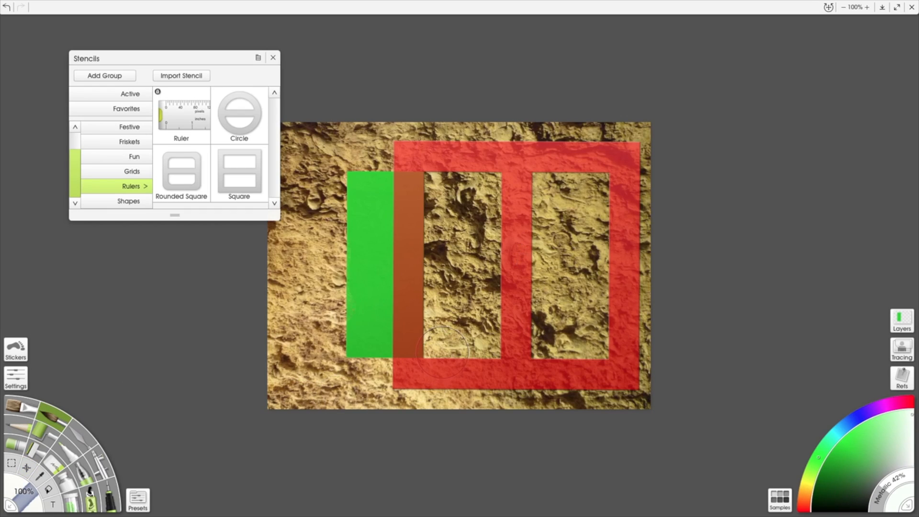
pyautogui.moveTo(433, 347)
pyautogui.mouseDown()
pyautogui.moveTo(501, 350)
pyautogui.moveTo(427, 351)
pyautogui.moveTo(443, 182)
pyautogui.mouseUp()
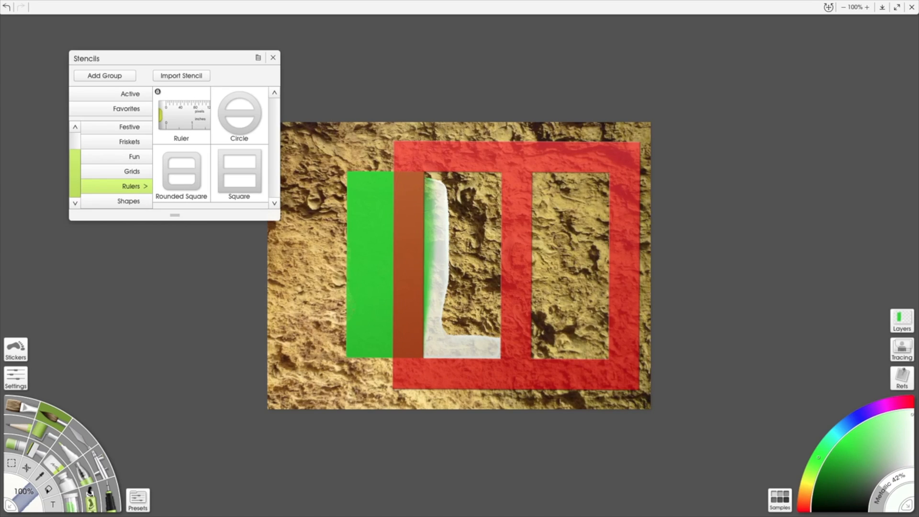
pyautogui.click(7, 9)
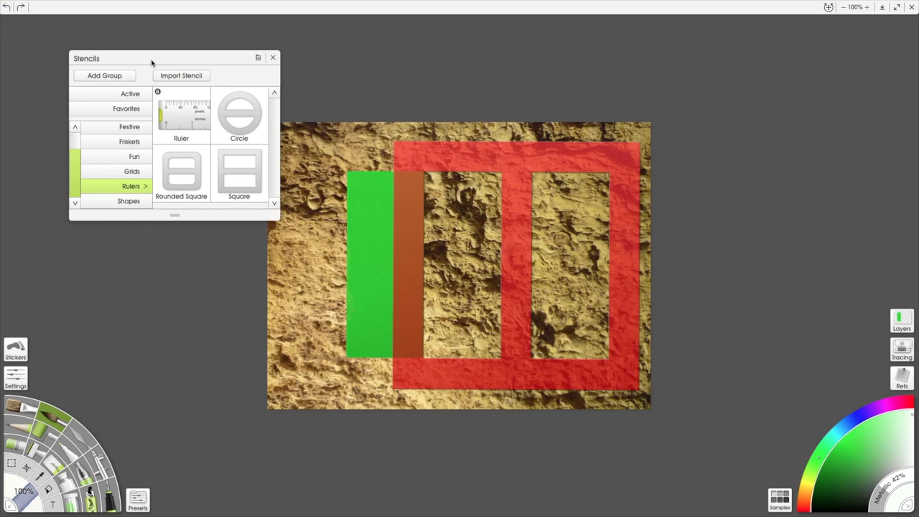
# - Put away the stencil collection, add a new layer above the green rectangle's layer, and check it in the layer list
pyautogui.click(273, 59)
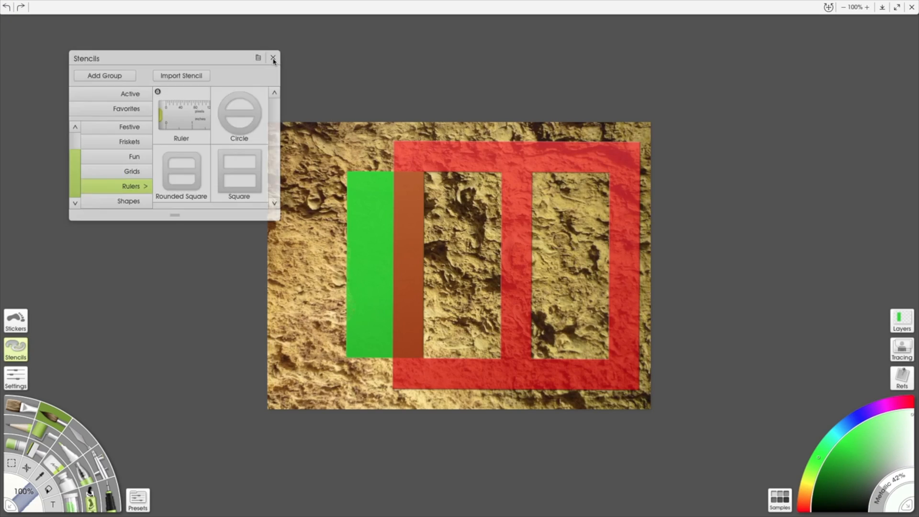
pyautogui.moveTo(170, 4)
pyautogui.click(127, 6)
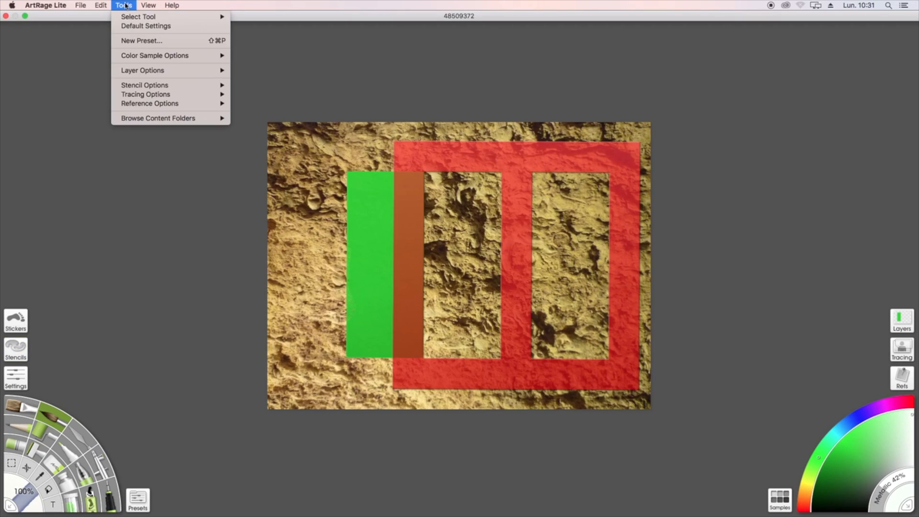
pyautogui.moveTo(168, 70)
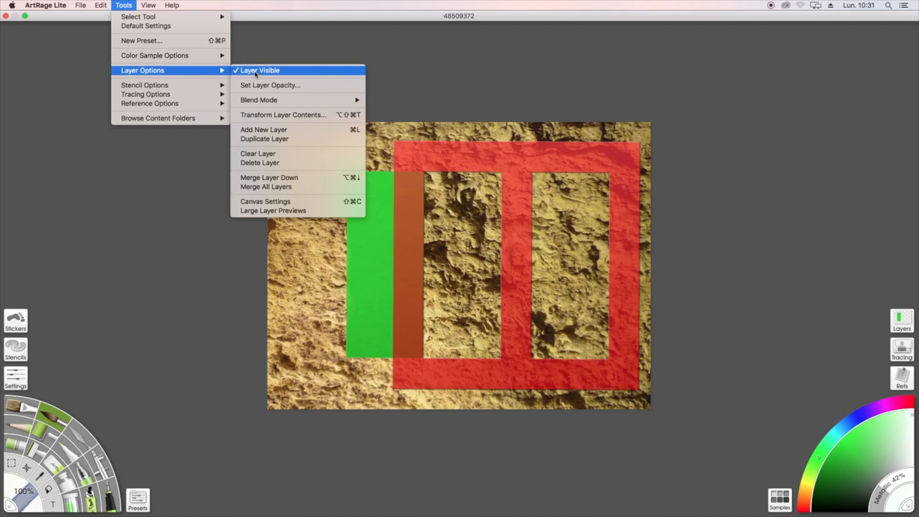
pyautogui.click(280, 129)
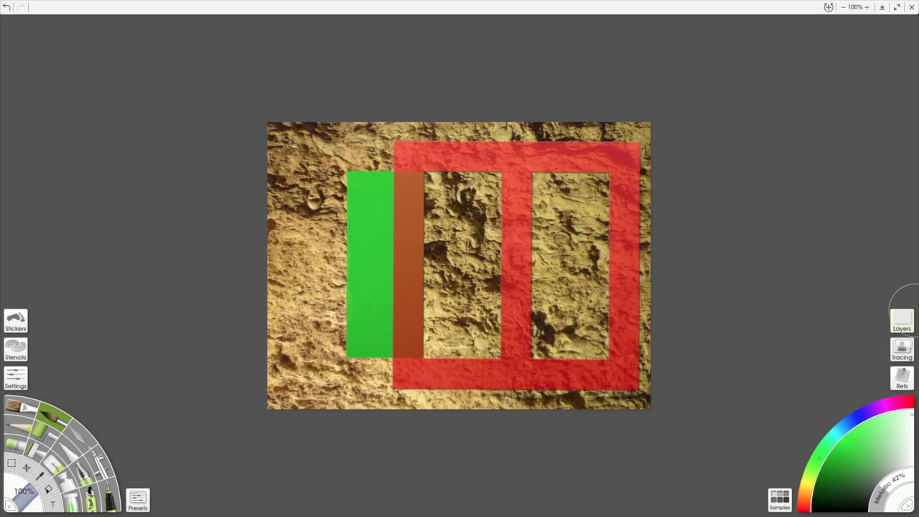
pyautogui.click(903, 321)
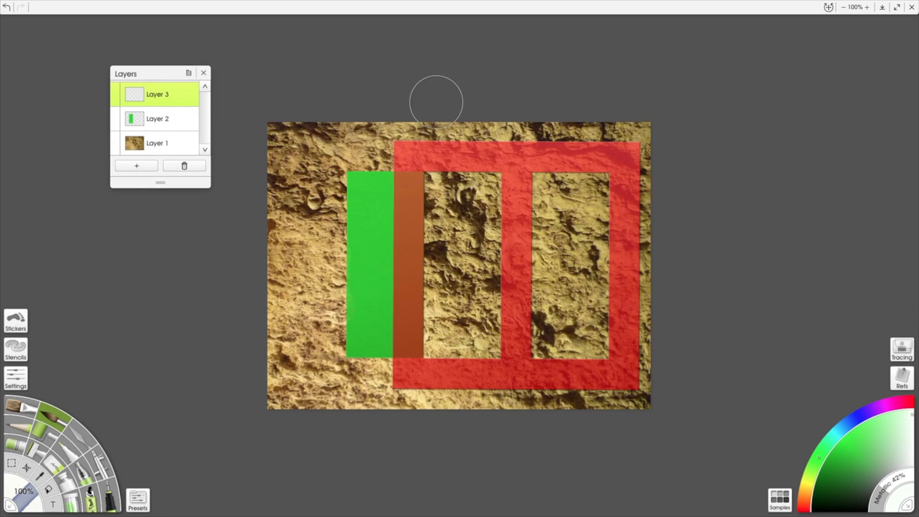
pyautogui.click(203, 73)
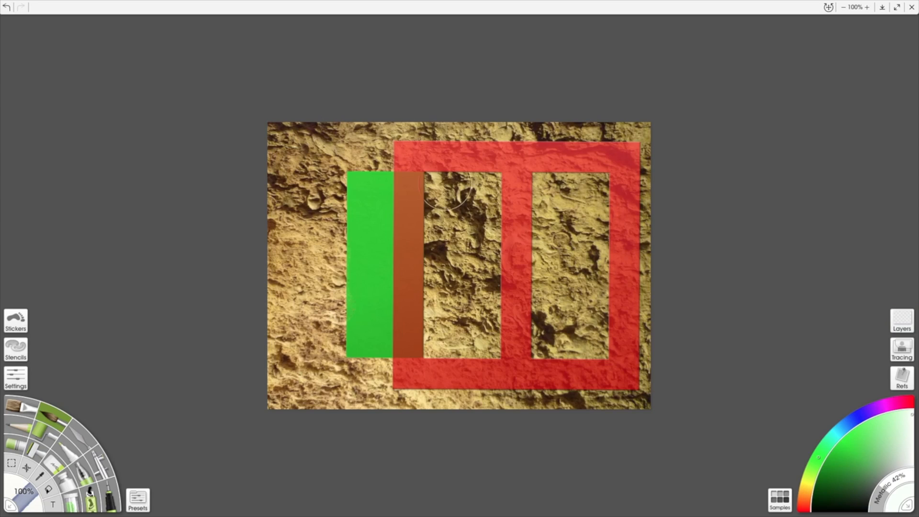
# - Fill the opening beside the green rectangle with white on the new layer, repainting it with Pressure 100% and Thinners 0%
pyautogui.moveTo(449, 191)
pyautogui.mouseDown()
pyautogui.moveTo(445, 225)
pyautogui.moveTo(431, 174)
pyautogui.moveTo(448, 275)
pyautogui.moveTo(447, 254)
pyautogui.moveTo(435, 299)
pyautogui.moveTo(438, 340)
pyautogui.moveTo(500, 359)
pyautogui.moveTo(479, 302)
pyautogui.moveTo(455, 315)
pyautogui.moveTo(463, 341)
pyautogui.moveTo(479, 283)
pyautogui.moveTo(462, 282)
pyautogui.moveTo(495, 287)
pyautogui.moveTo(486, 306)
pyautogui.moveTo(488, 175)
pyautogui.moveTo(459, 186)
pyautogui.moveTo(493, 179)
pyautogui.moveTo(463, 189)
pyautogui.moveTo(451, 321)
pyautogui.moveTo(456, 273)
pyautogui.moveTo(468, 287)
pyautogui.moveTo(470, 272)
pyautogui.moveTo(450, 239)
pyautogui.mouseUp()
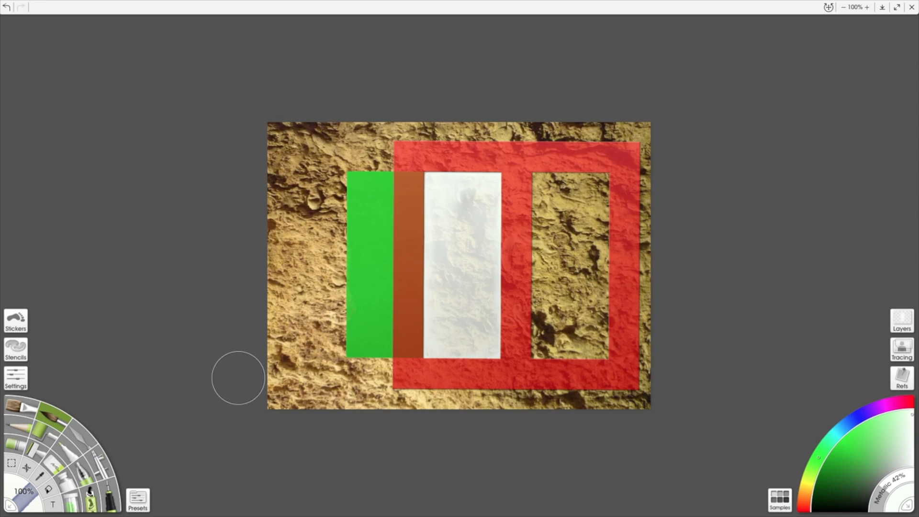
pyautogui.click(21, 371)
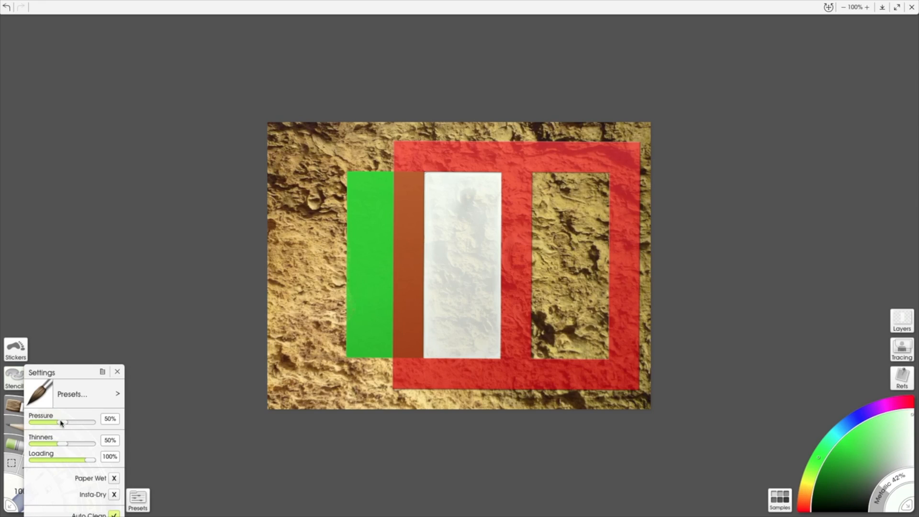
pyautogui.click(95, 423)
pyautogui.moveTo(64, 444); pyautogui.dragTo(29, 442)
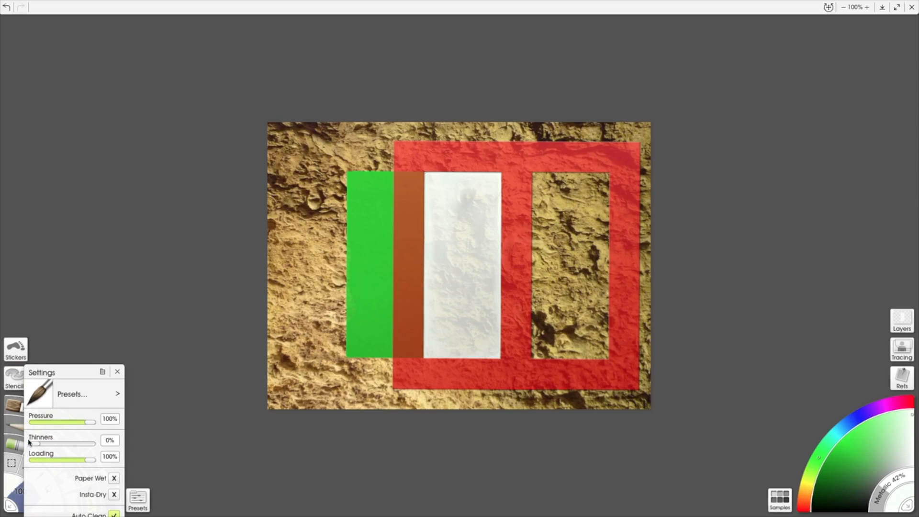
pyautogui.click(116, 373)
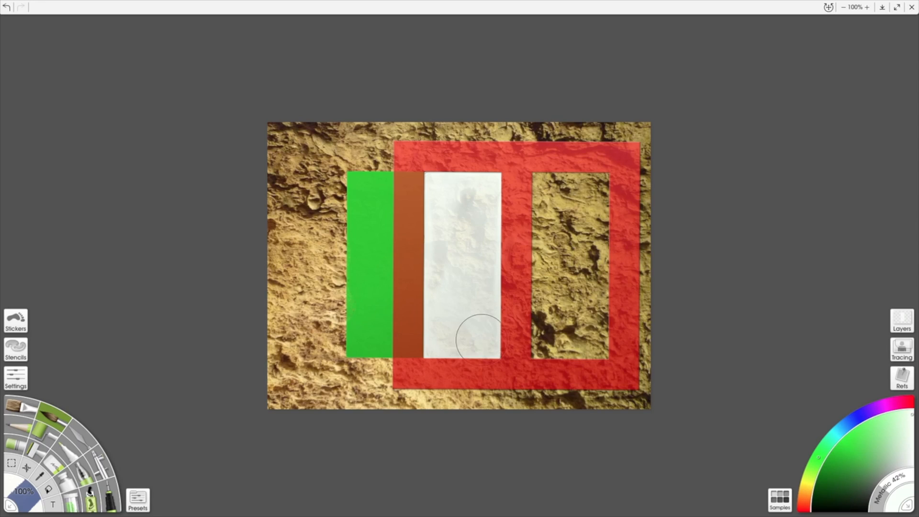
pyautogui.moveTo(440, 342)
pyautogui.mouseDown()
pyautogui.moveTo(439, 243)
pyautogui.moveTo(468, 199)
pyautogui.mouseUp()
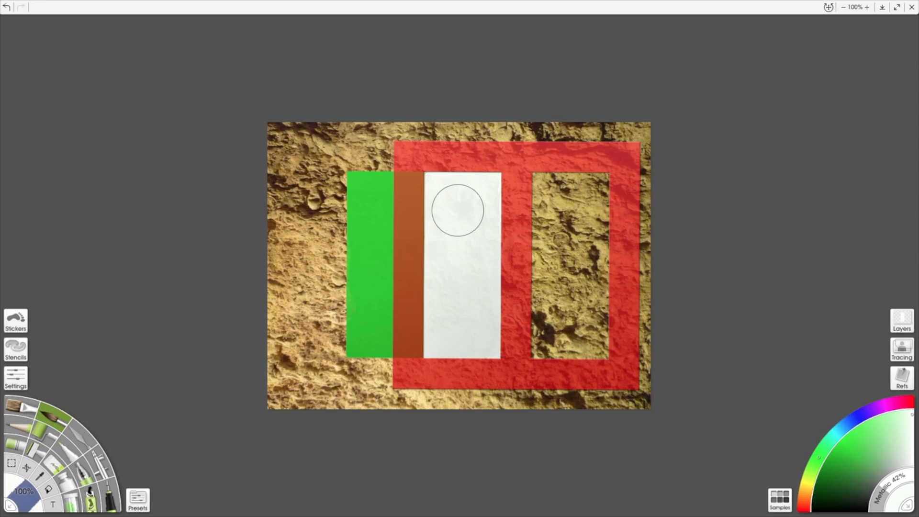
# - Add a new layer above the white rectangle's layer and check it in the layer list
pyautogui.moveTo(123, 7)
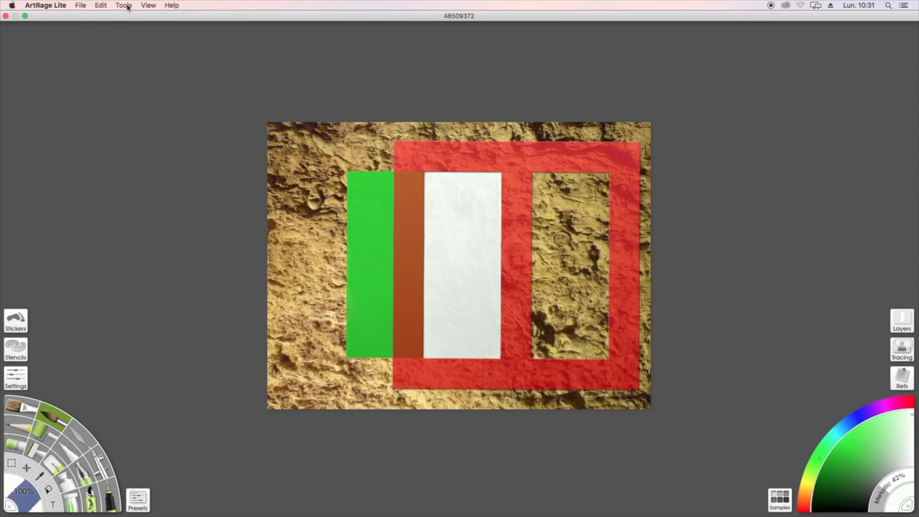
pyautogui.click(128, 8)
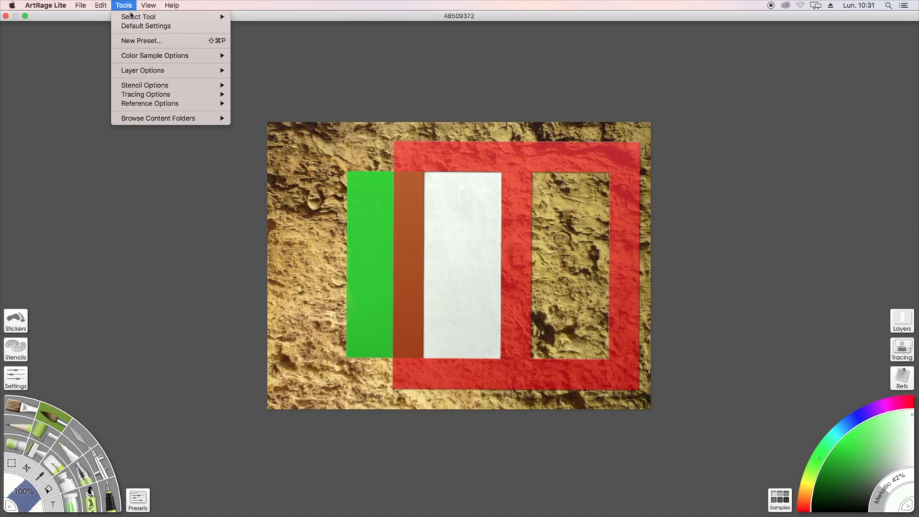
pyautogui.moveTo(148, 71)
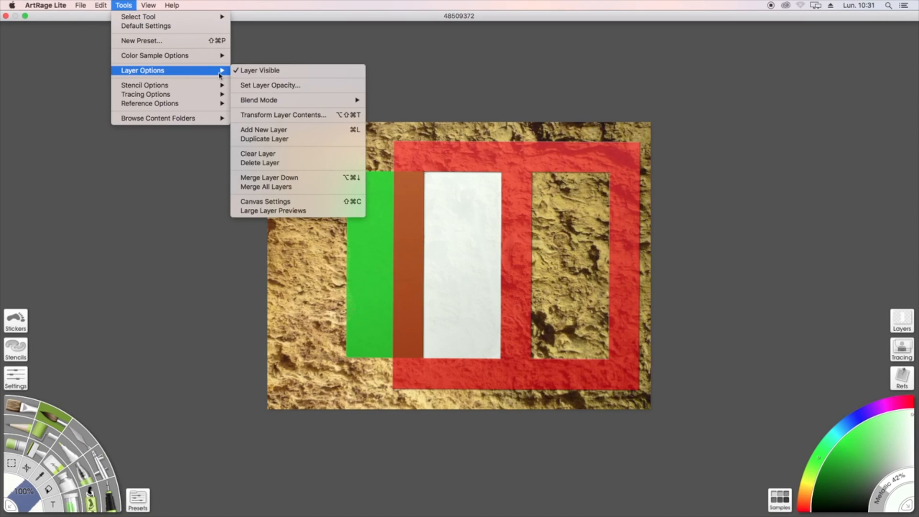
pyautogui.click(286, 135)
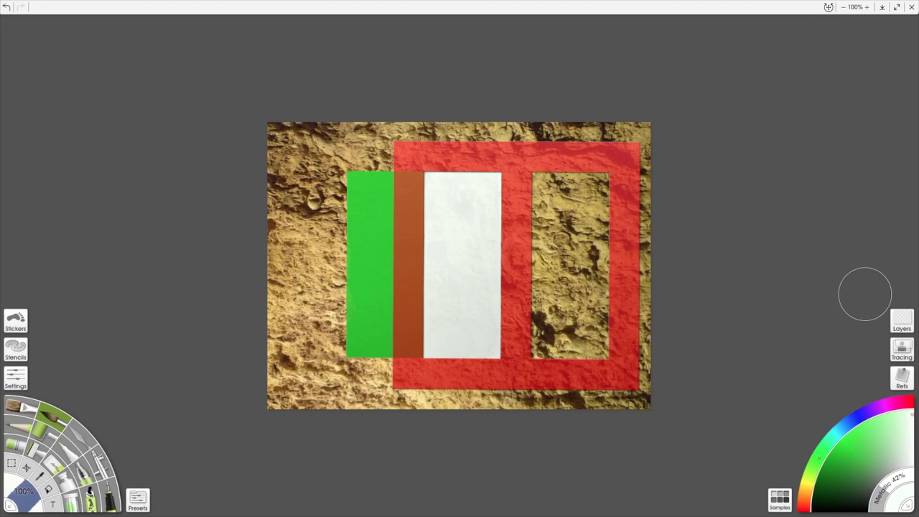
pyautogui.click(903, 320)
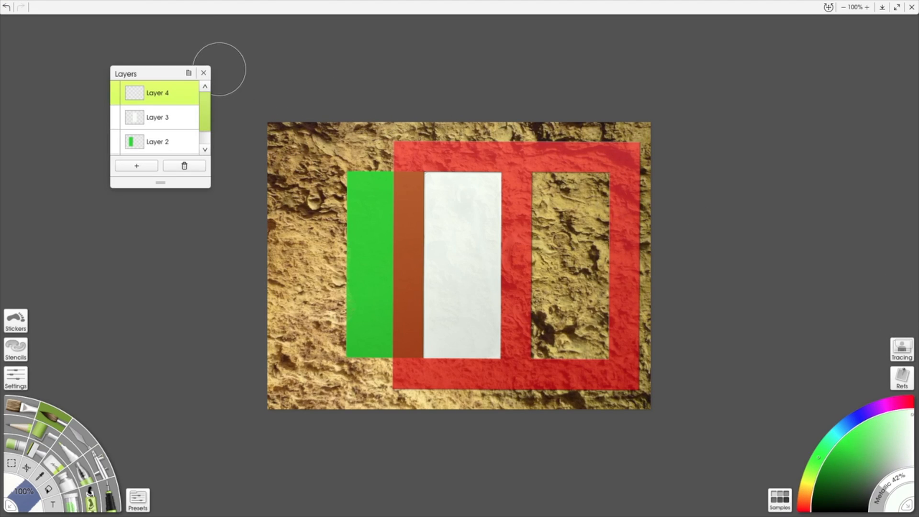
pyautogui.click(204, 74)
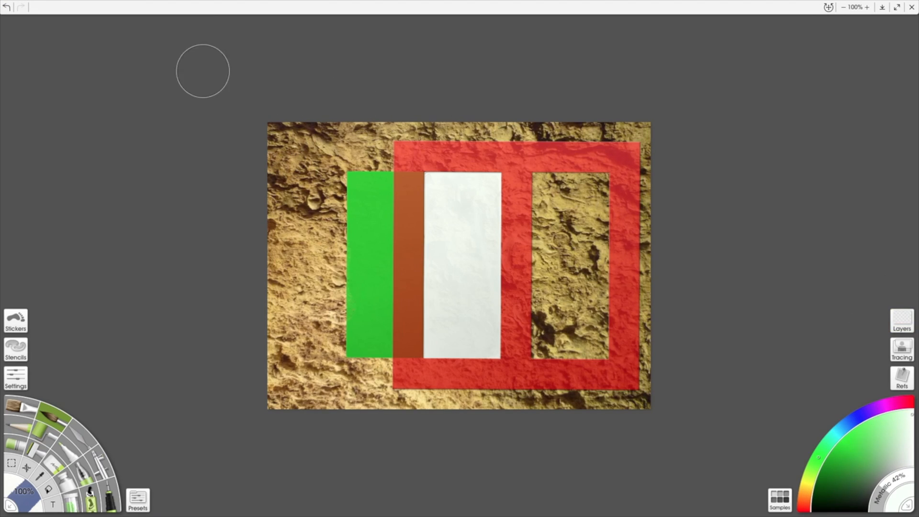
# - Move the square stencil sideways until its first opening starts at the white rectangle's right edge, keeping its scale and rotation
pyautogui.click(26, 468)
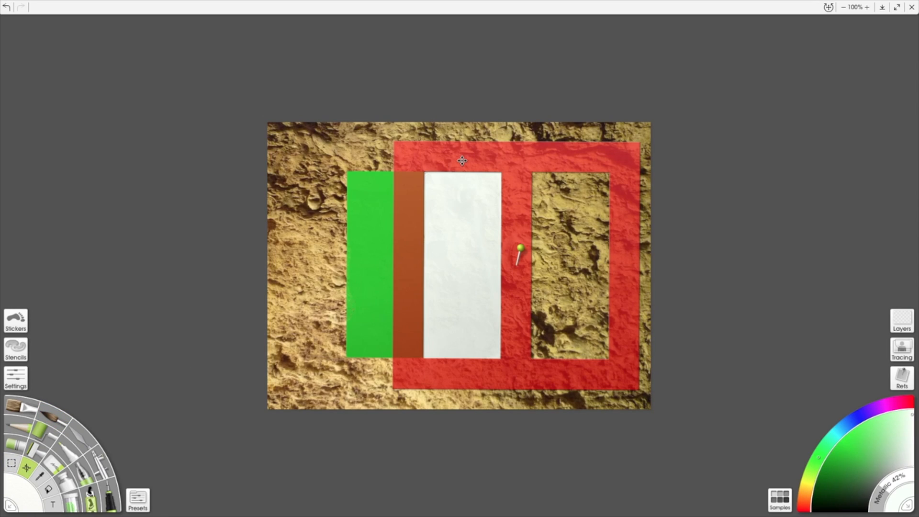
pyautogui.moveTo(462, 161); pyautogui.dragTo(597, 163)
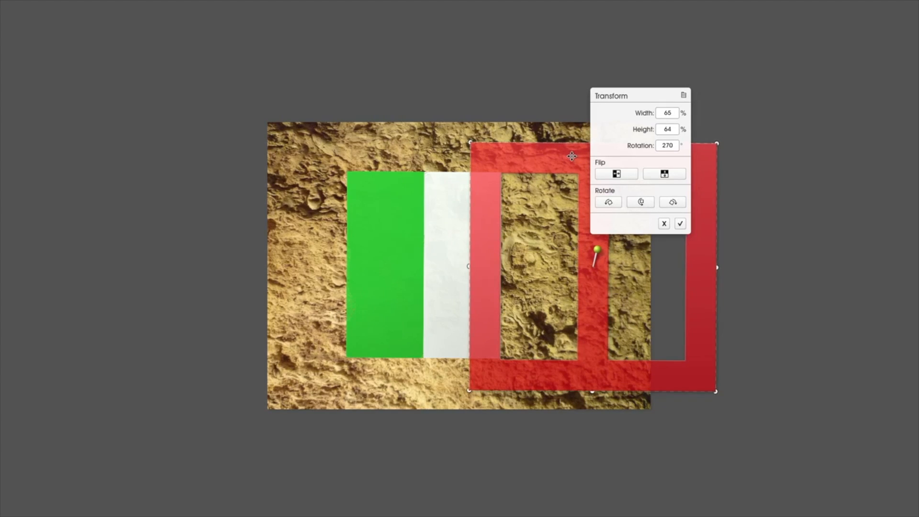
pyautogui.press('Right')
pyautogui.press('Right')
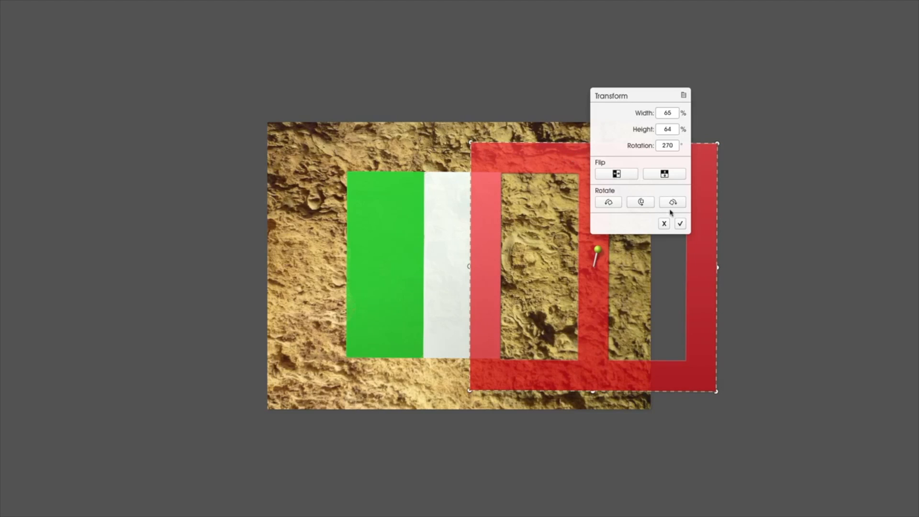
pyautogui.click(680, 224)
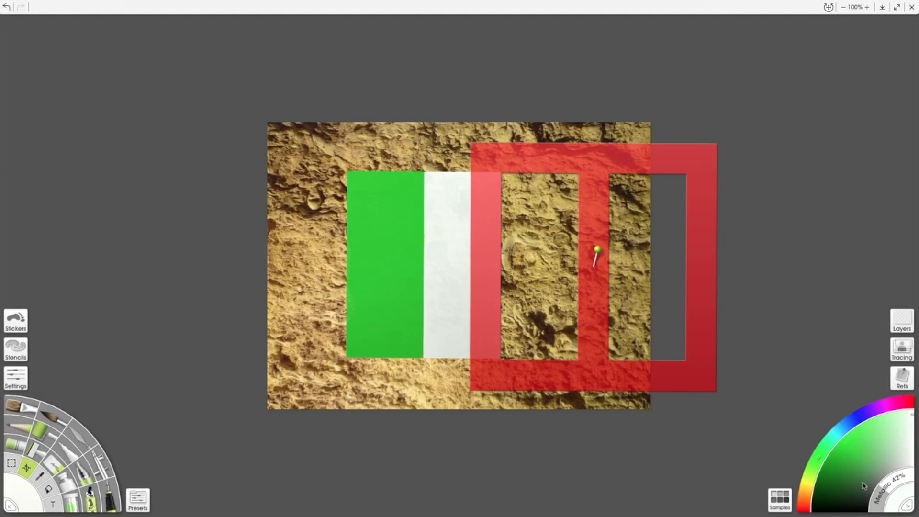
# - Choose red and the watercolor brush, check its settings, and fill the opening beside the white rectangle completely on the new layer
pyautogui.click(806, 512)
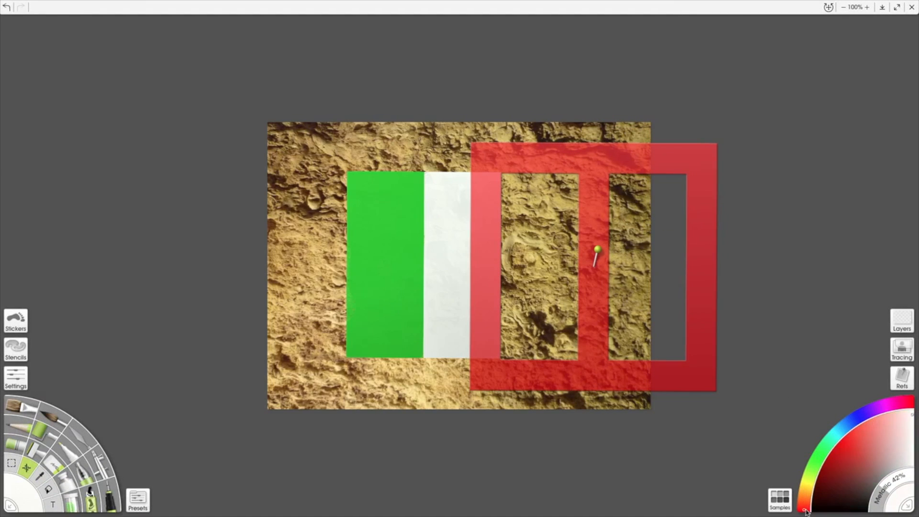
pyautogui.click(851, 442)
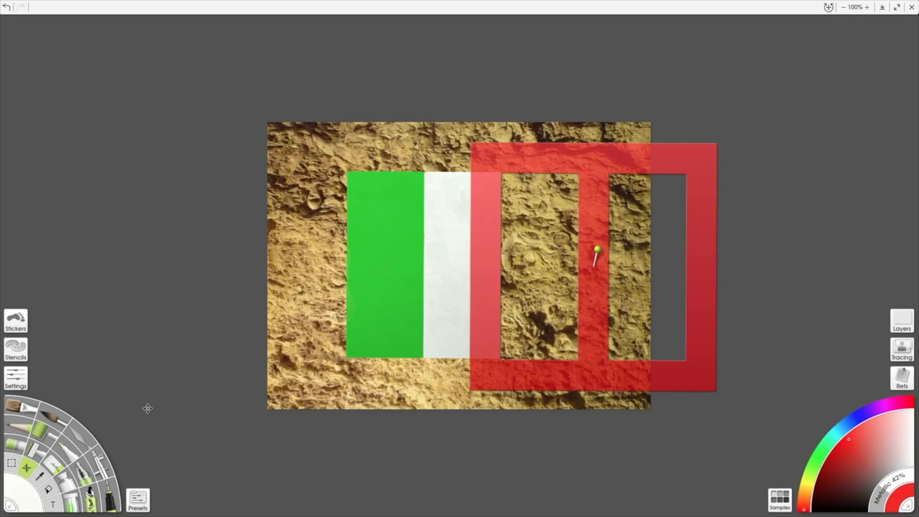
pyautogui.click(56, 421)
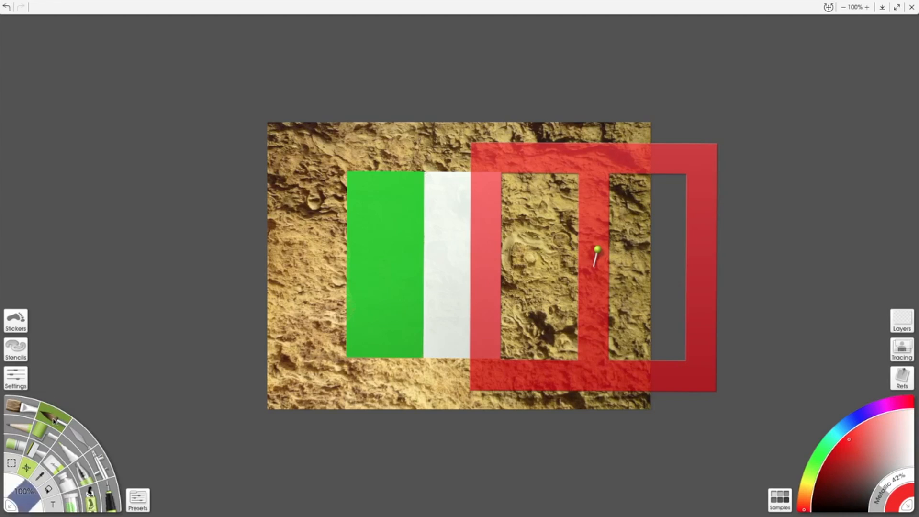
pyautogui.click(14, 380)
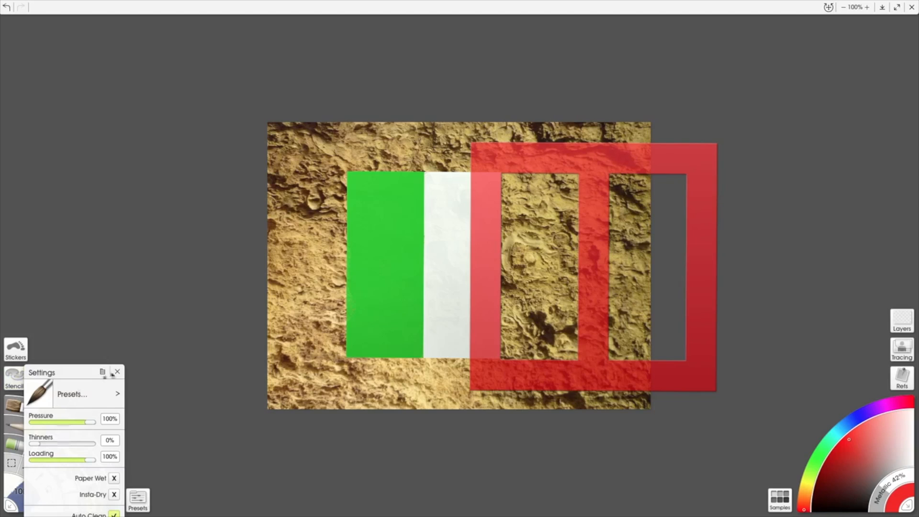
pyautogui.click(117, 372)
pyautogui.moveTo(526, 343)
pyautogui.mouseDown()
pyautogui.moveTo(537, 275)
pyautogui.moveTo(541, 305)
pyautogui.moveTo(520, 250)
pyautogui.moveTo(512, 308)
pyautogui.moveTo(521, 205)
pyautogui.moveTo(521, 217)
pyautogui.moveTo(513, 204)
pyautogui.moveTo(511, 216)
pyautogui.moveTo(503, 177)
pyautogui.moveTo(581, 184)
pyautogui.moveTo(569, 256)
pyautogui.moveTo(565, 218)
pyautogui.moveTo(557, 245)
pyautogui.moveTo(537, 195)
pyautogui.moveTo(548, 205)
pyautogui.moveTo(555, 244)
pyautogui.moveTo(557, 215)
pyautogui.moveTo(553, 248)
pyautogui.moveTo(570, 288)
pyautogui.moveTo(573, 357)
pyautogui.moveTo(503, 346)
pyautogui.mouseUp()
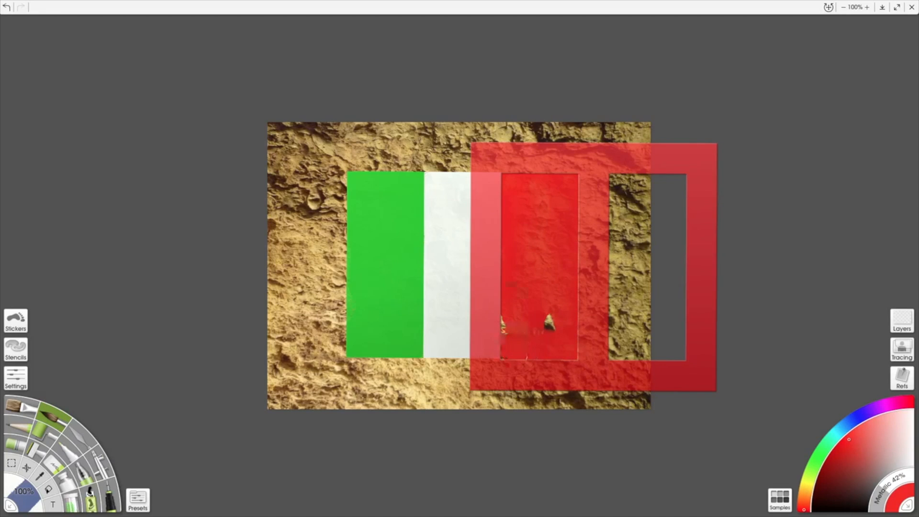
pyautogui.moveTo(549, 323)
pyautogui.mouseDown()
pyautogui.moveTo(551, 349)
pyautogui.moveTo(550, 196)
pyautogui.moveTo(544, 261)
pyautogui.moveTo(535, 217)
pyautogui.moveTo(567, 268)
pyautogui.moveTo(540, 228)
pyautogui.moveTo(560, 329)
pyautogui.moveTo(551, 343)
pyautogui.moveTo(521, 339)
pyautogui.moveTo(539, 184)
pyautogui.moveTo(555, 246)
pyautogui.moveTo(554, 203)
pyautogui.moveTo(564, 245)
pyautogui.moveTo(553, 199)
pyautogui.moveTo(542, 298)
pyautogui.moveTo(525, 338)
pyautogui.moveTo(550, 322)
pyautogui.moveTo(548, 195)
pyautogui.moveTo(541, 305)
pyautogui.moveTo(520, 341)
pyautogui.moveTo(557, 334)
pyautogui.moveTo(557, 344)
pyautogui.moveTo(522, 342)
pyautogui.moveTo(527, 200)
pyautogui.mouseUp()
pyautogui.moveTo(553, 259)
pyautogui.mouseDown()
pyautogui.moveTo(545, 263)
pyautogui.moveTo(525, 199)
pyautogui.moveTo(548, 230)
pyautogui.moveTo(526, 333)
pyautogui.moveTo(550, 263)
pyautogui.moveTo(526, 160)
pyautogui.mouseUp()
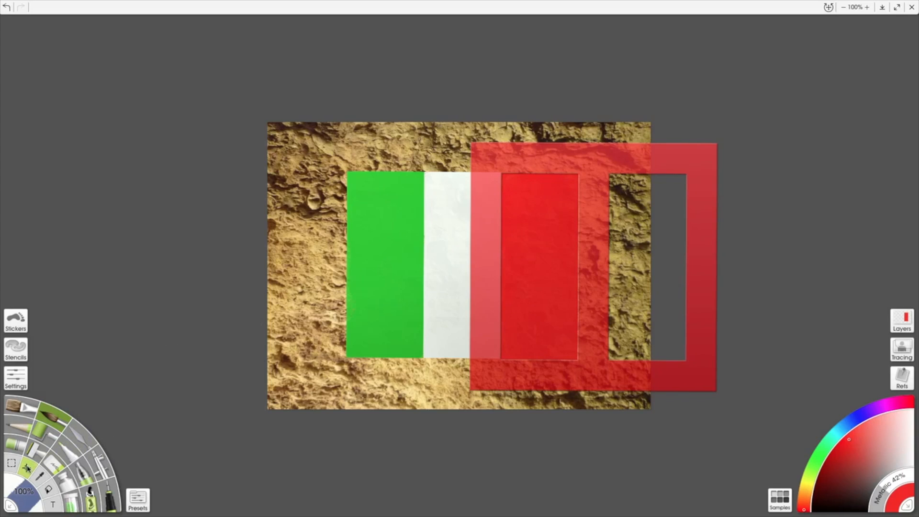
# - Move the square stencil off the painted flag to beyond the photo's right edge and remove the stencil
pyautogui.click(27, 468)
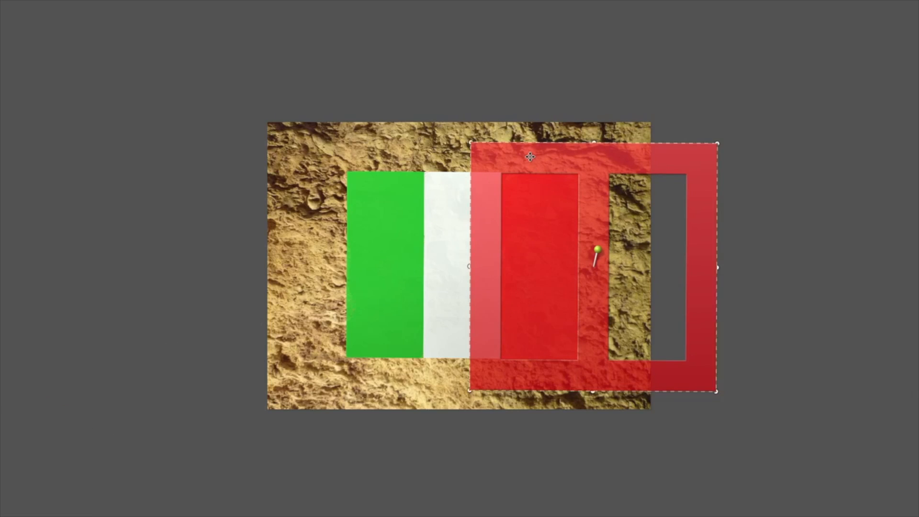
pyautogui.moveTo(530, 156); pyautogui.dragTo(706, 157)
pyautogui.moveTo(798, 164); pyautogui.dragTo(758, 167)
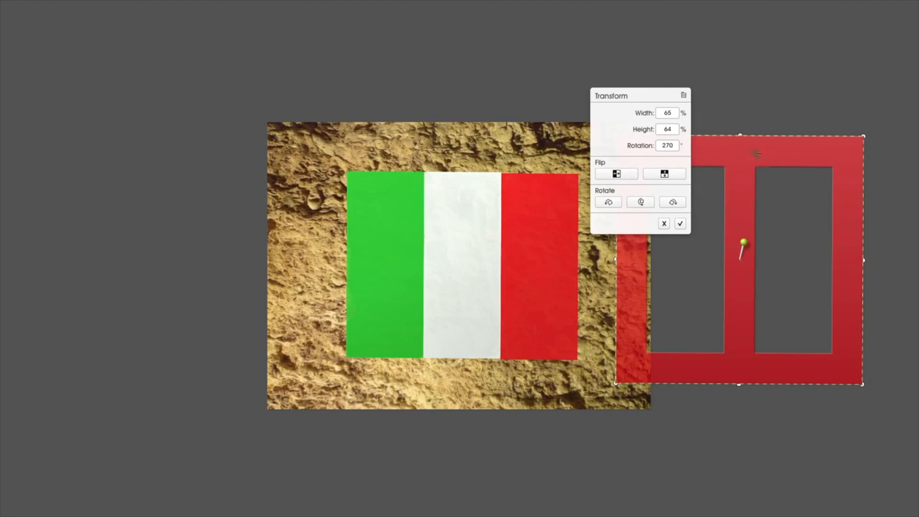
pyautogui.rightClick(741, 153)
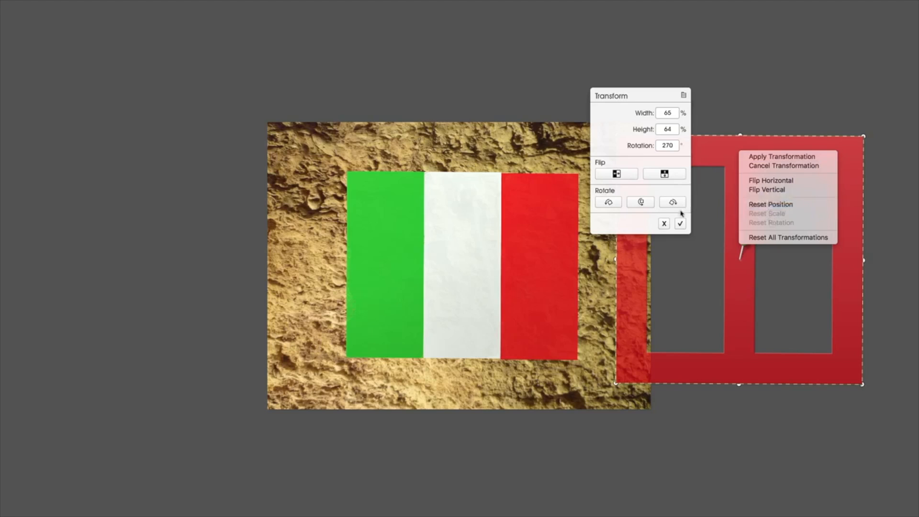
pyautogui.click(681, 226)
pyautogui.click(682, 226)
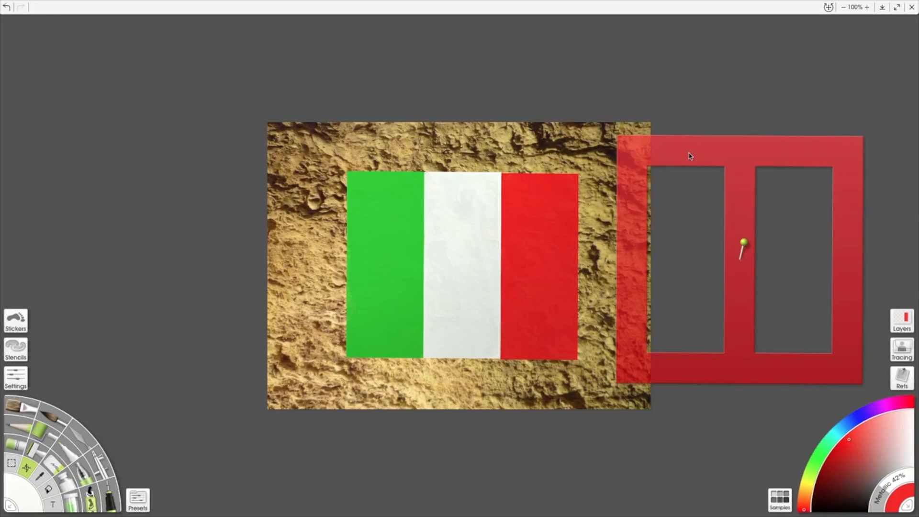
pyautogui.rightClick(689, 155)
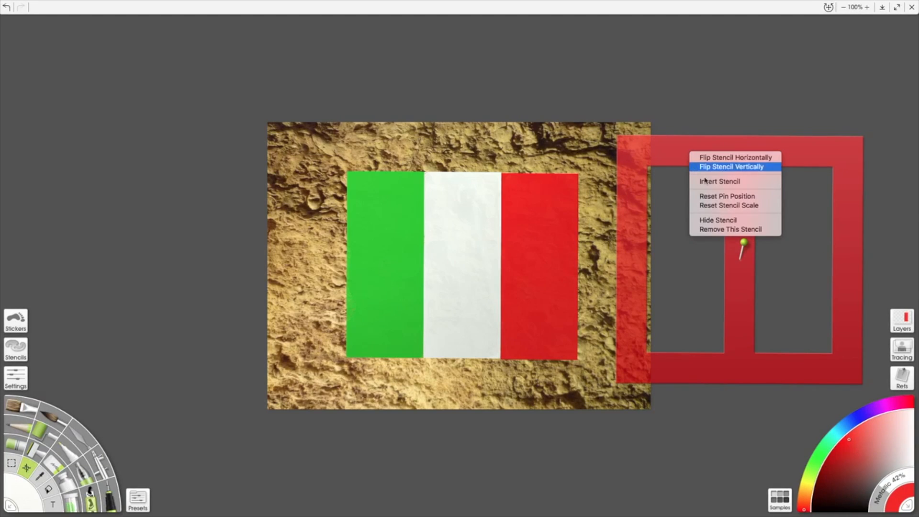
pyautogui.click(728, 230)
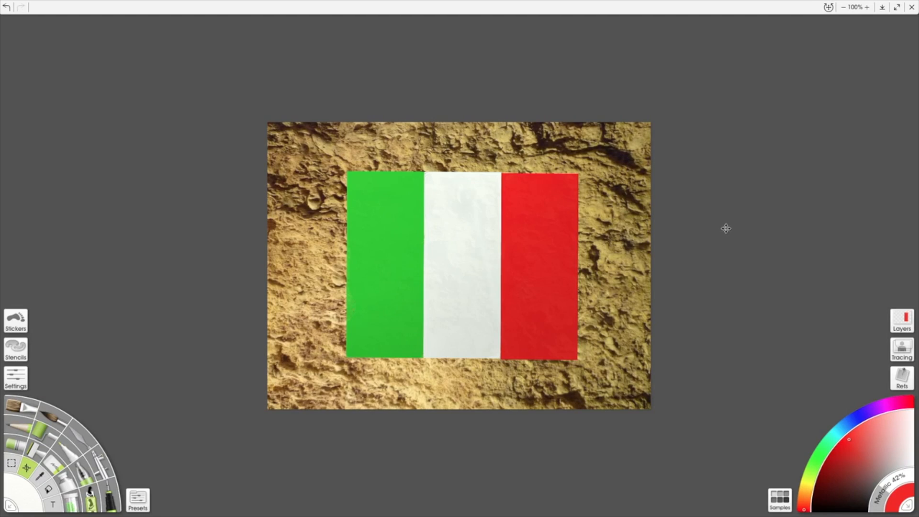
pyautogui.moveTo(33, 2)
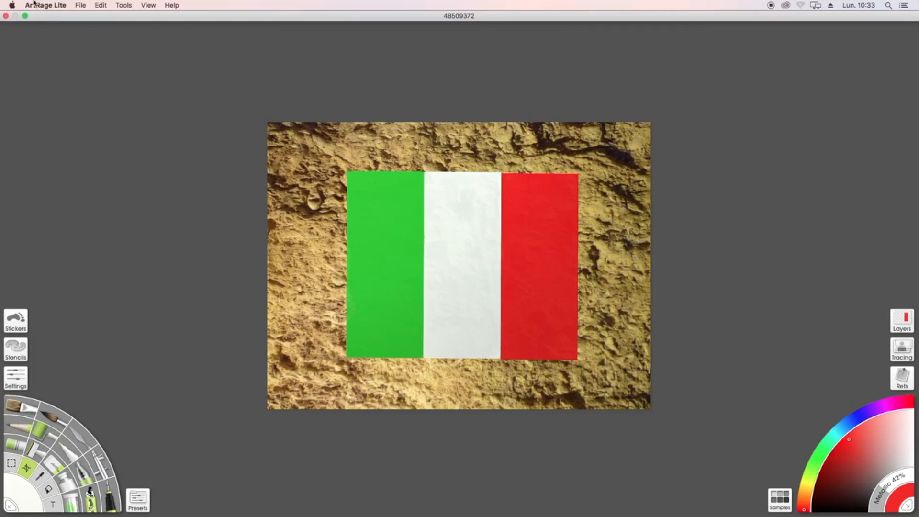
pyautogui.click(80, 6)
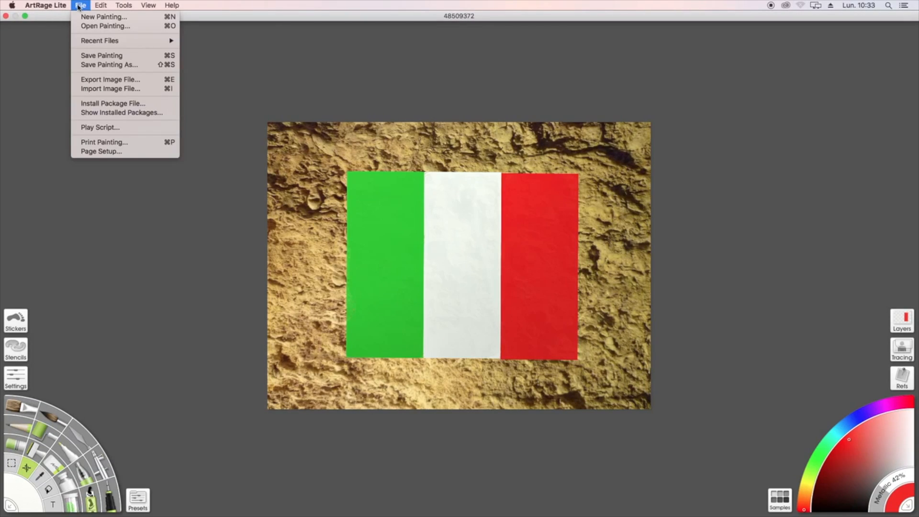
pyautogui.click(134, 68)
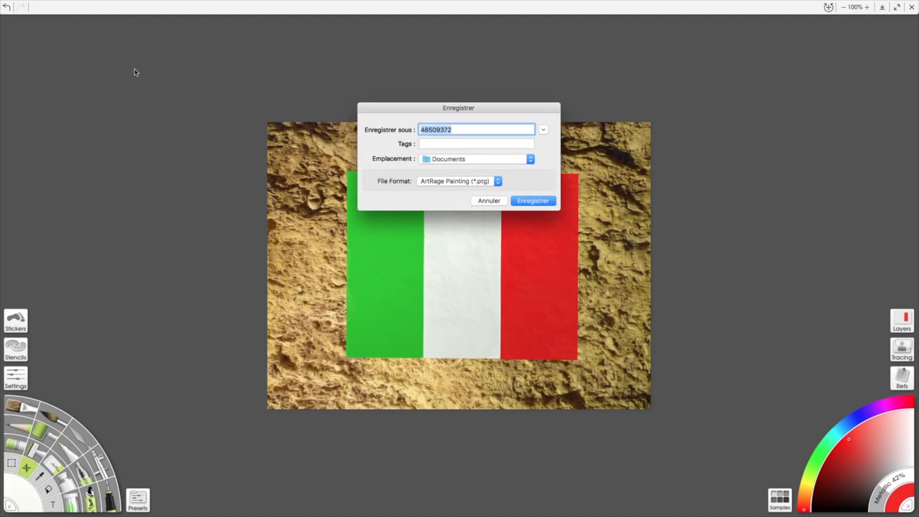
pyautogui.write('drapeau Italie')
pyautogui.click(530, 159)
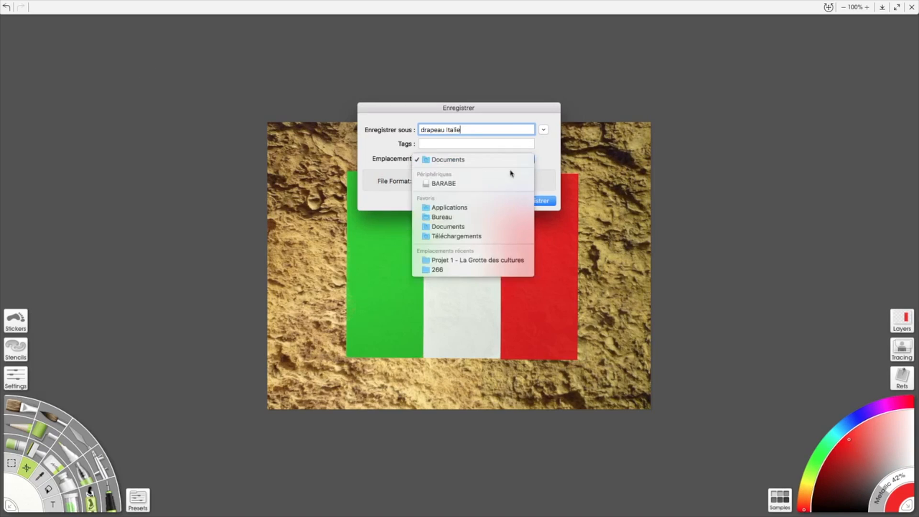
pyautogui.click(469, 216)
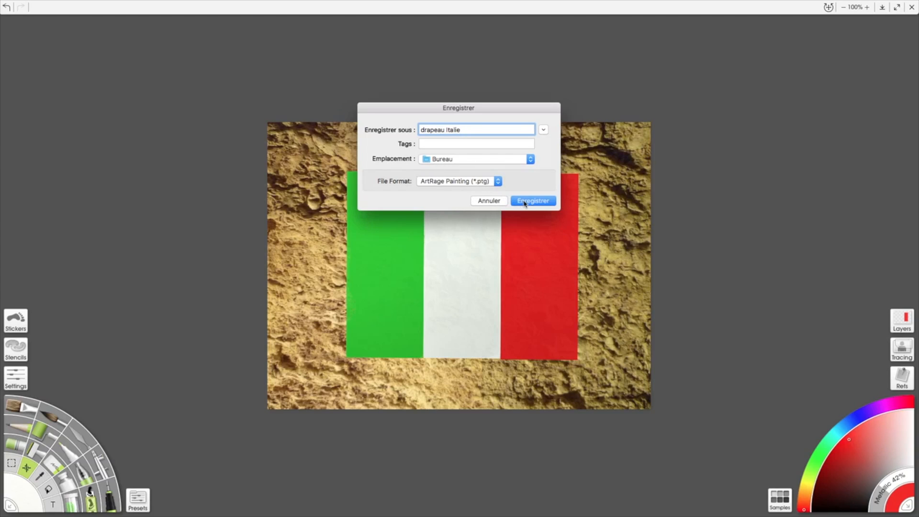
pyautogui.click(490, 202)
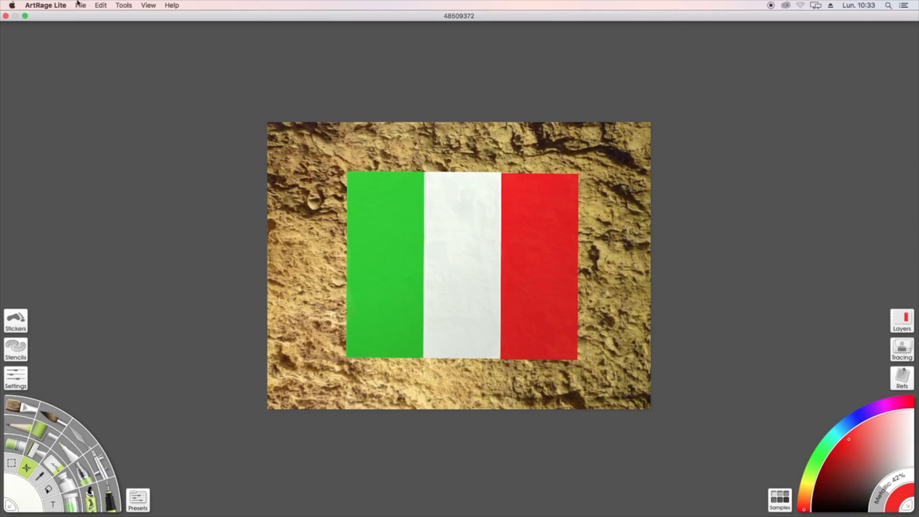
# - Export the painting as a JPEG image named "Drapeau Italie" to the Bureau folder
pyautogui.click(79, 5)
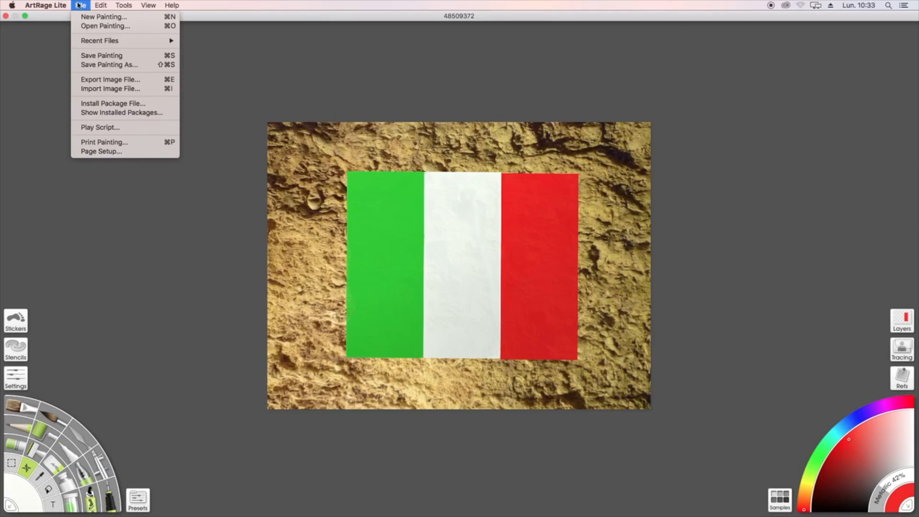
pyautogui.click(103, 80)
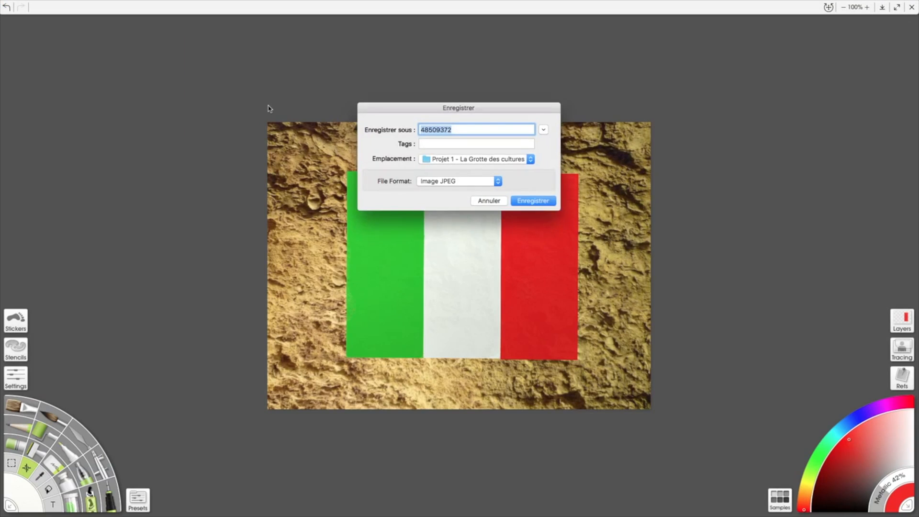
pyautogui.press('BackSpace')
pyautogui.write('Drapeau Italie')
pyautogui.click(530, 158)
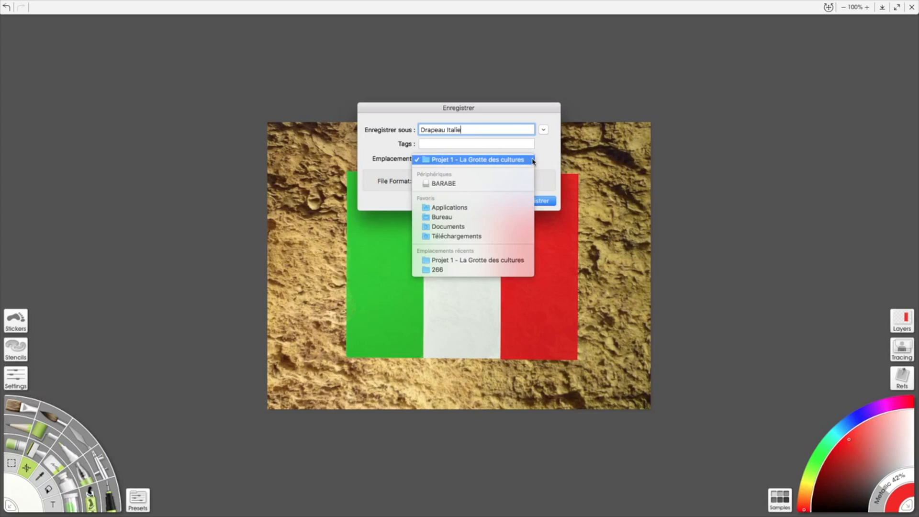
pyautogui.click(482, 218)
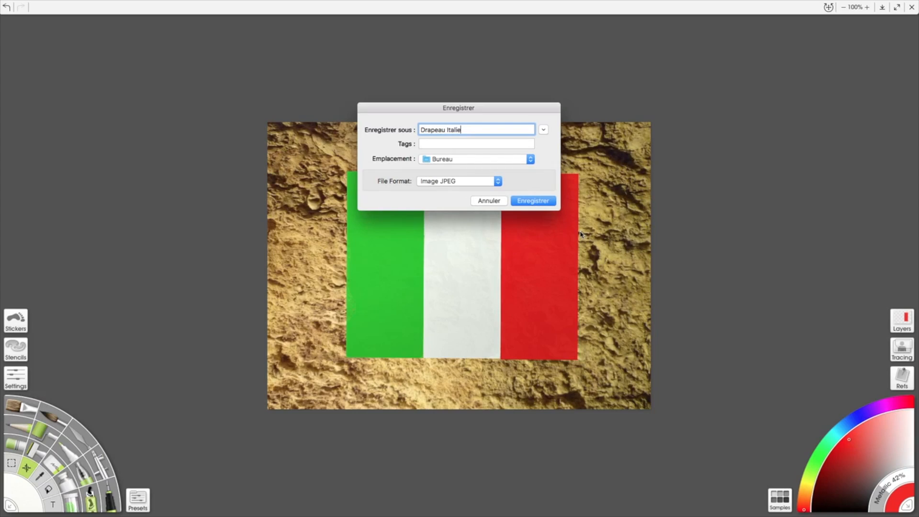
pyautogui.click(537, 201)
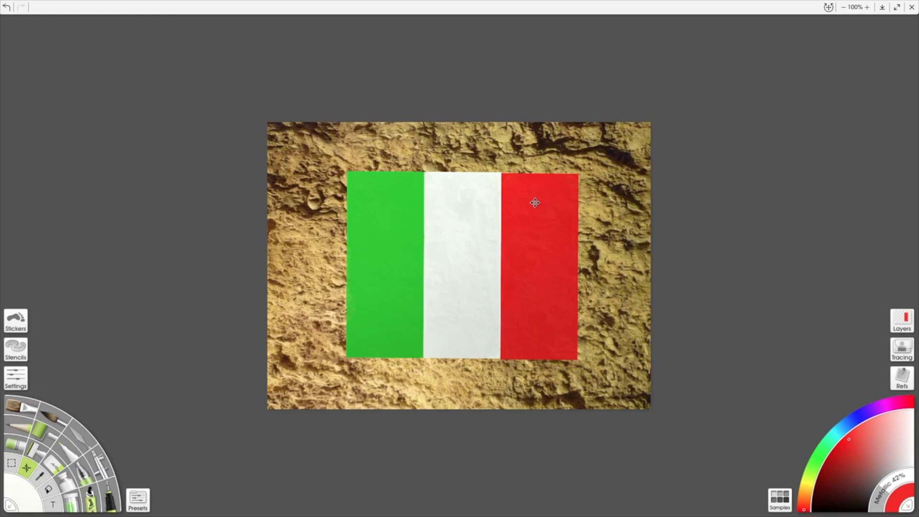
# - Undo the stencil removal, and start a new 800 × 600 px painting without saving the current one
pyautogui.moveTo(67, 6)
pyautogui.click(7, 8)
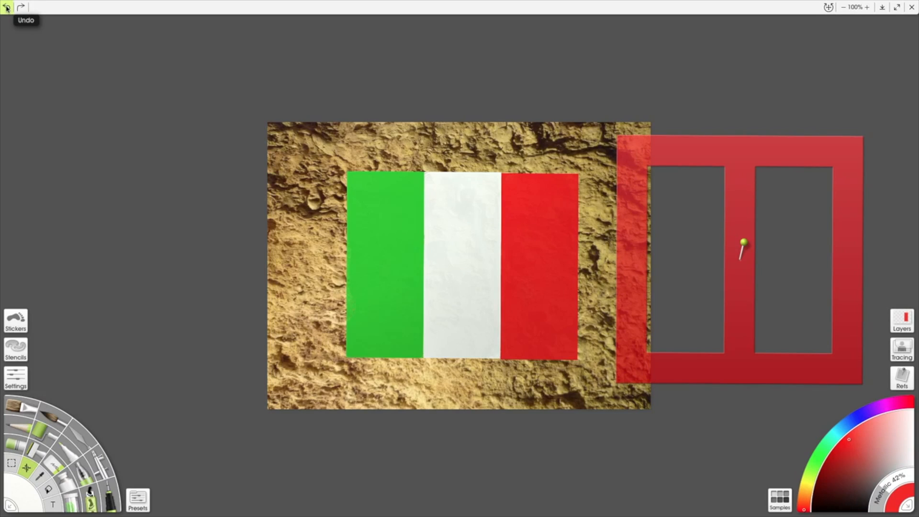
pyautogui.click(76, 7)
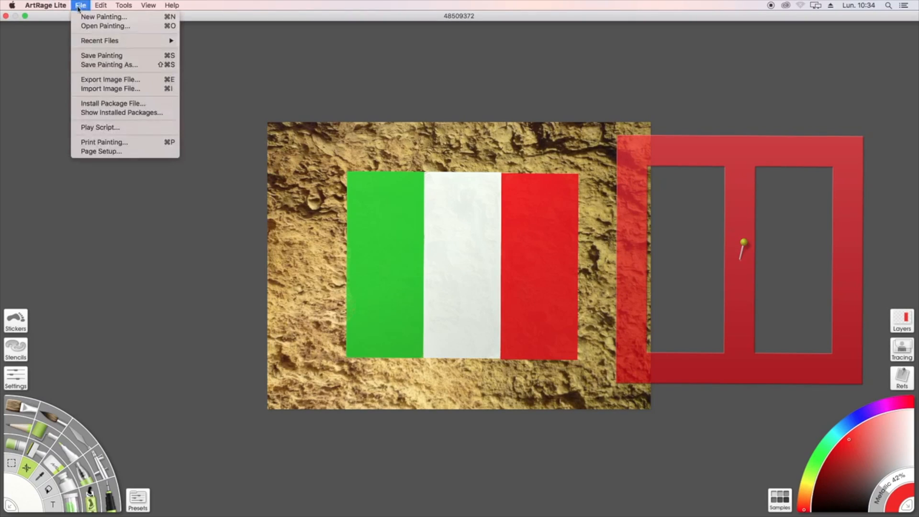
pyautogui.click(91, 18)
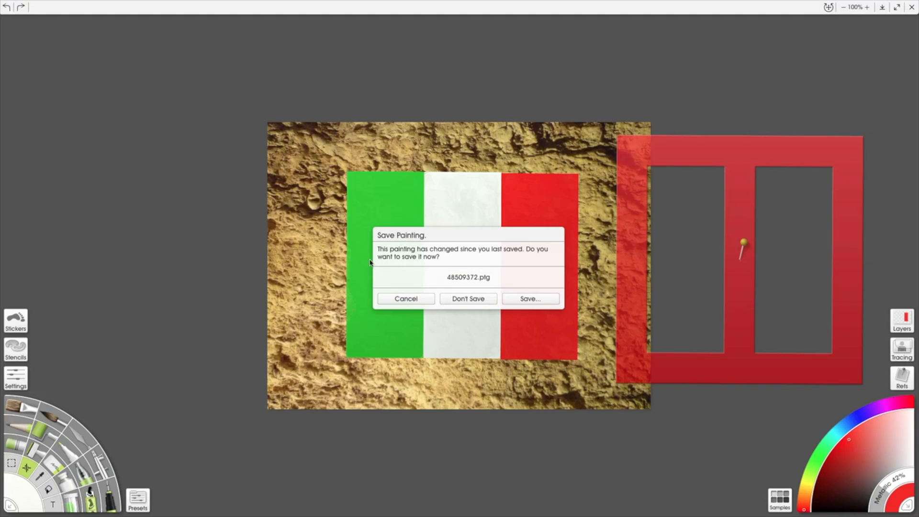
pyautogui.click(460, 300)
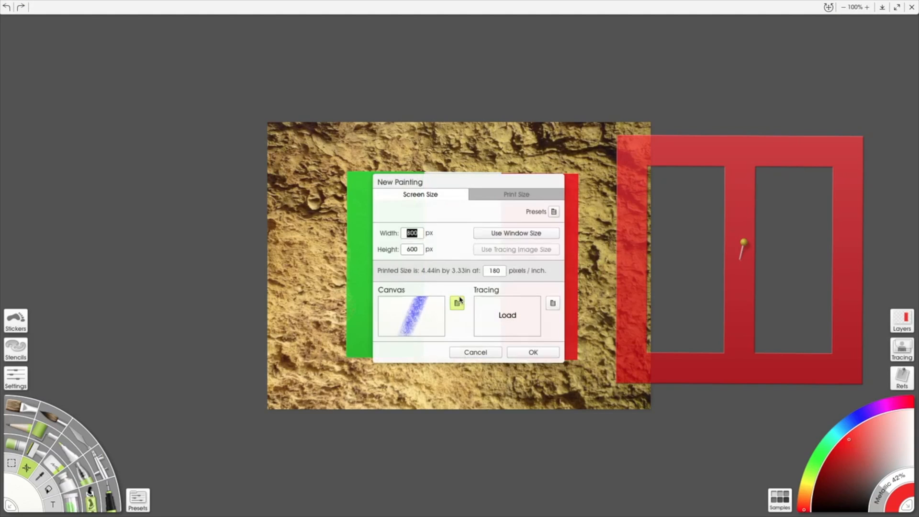
pyautogui.click(538, 353)
pyautogui.moveTo(254, 3)
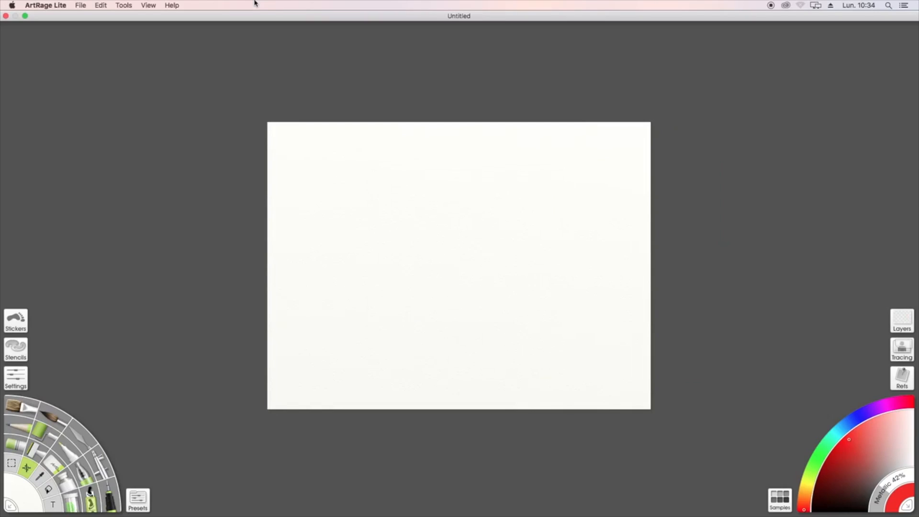
# - Import the rock wall photo 48509372 as the image for the painting
pyautogui.click(116, 6)
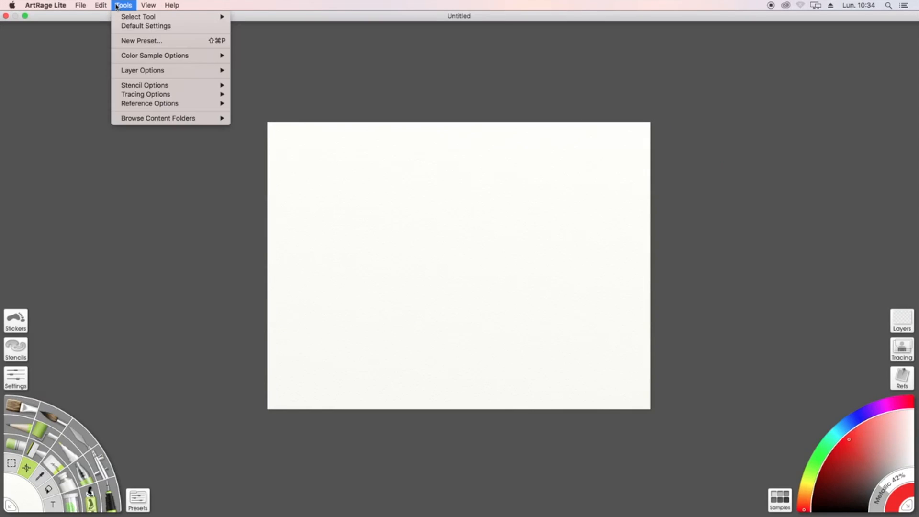
pyautogui.moveTo(109, 6)
pyautogui.moveTo(81, 6)
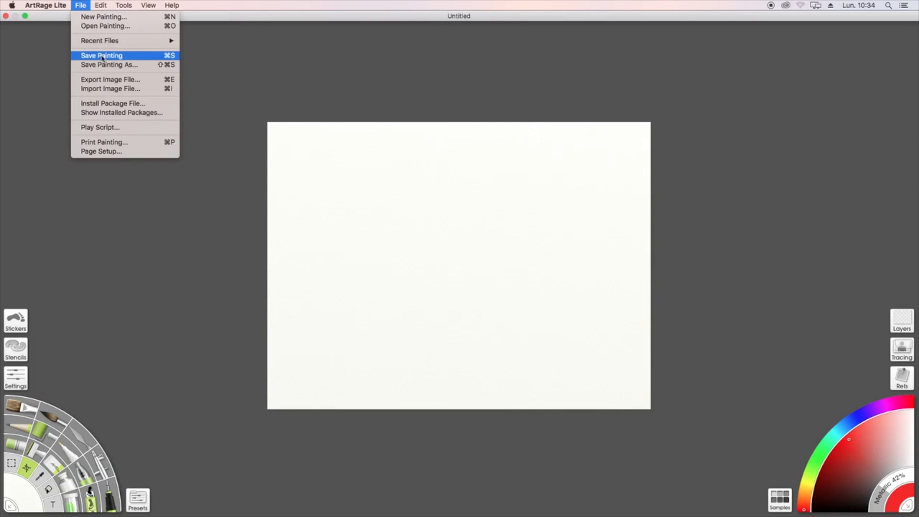
pyautogui.click(111, 89)
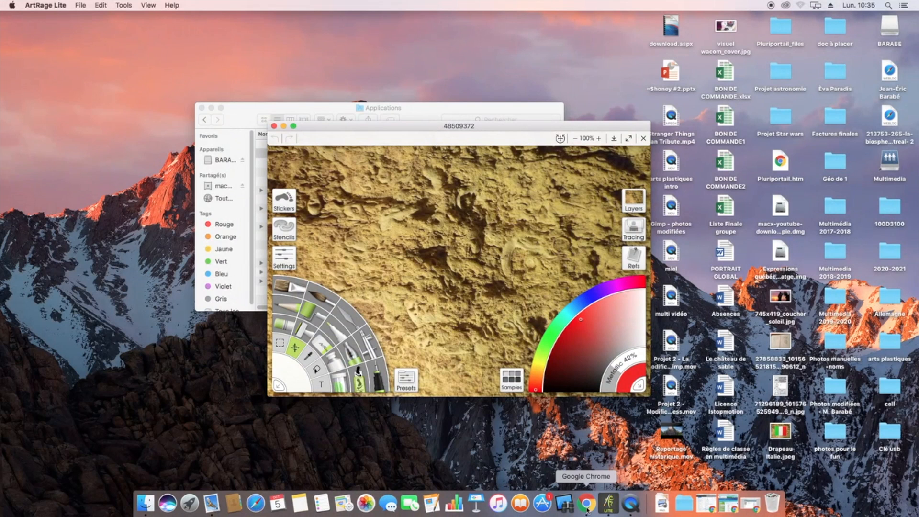
pyautogui.click(588, 508)
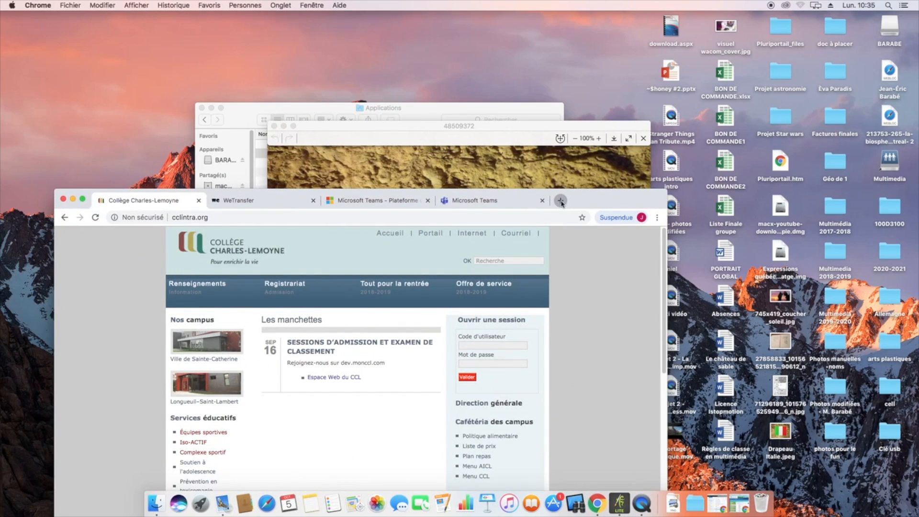
pyautogui.click(561, 201)
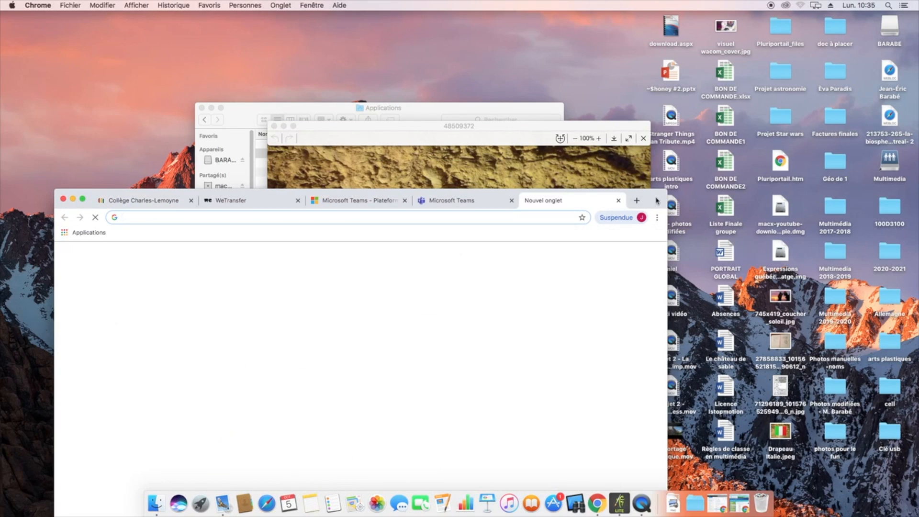
pyautogui.moveTo(658, 200); pyautogui.dragTo(667, 116)
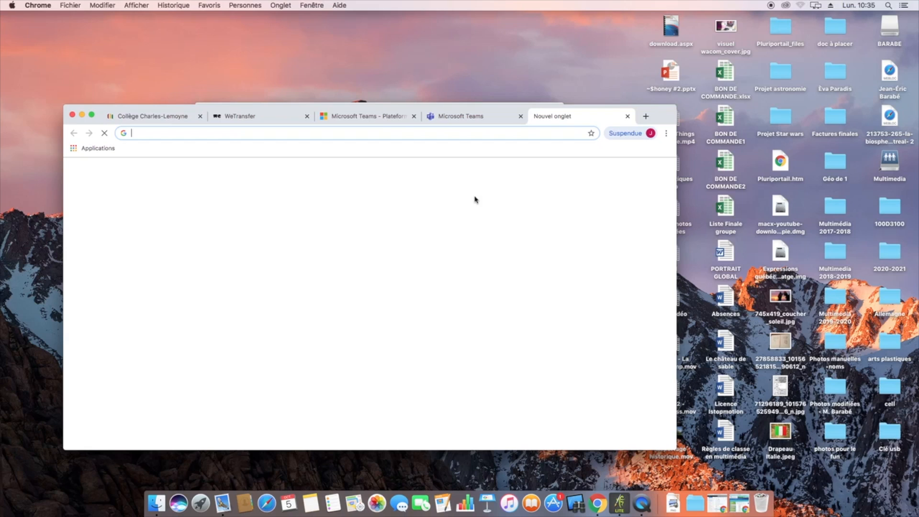
pyautogui.write('www.')
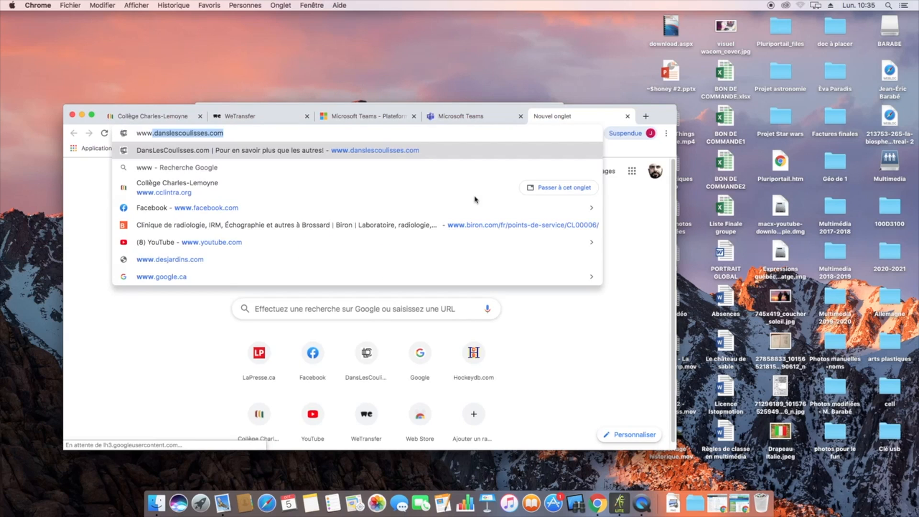
pyautogui.write('google.ca')
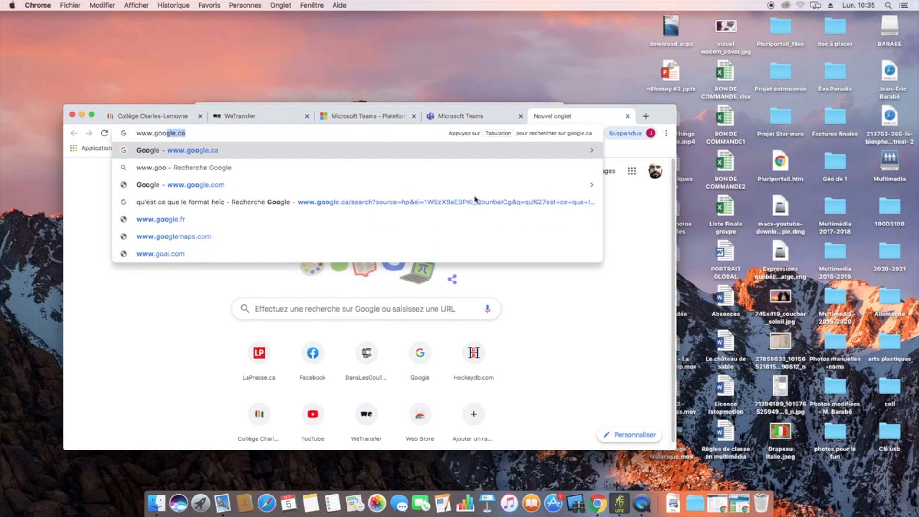
pyautogui.press('Return')
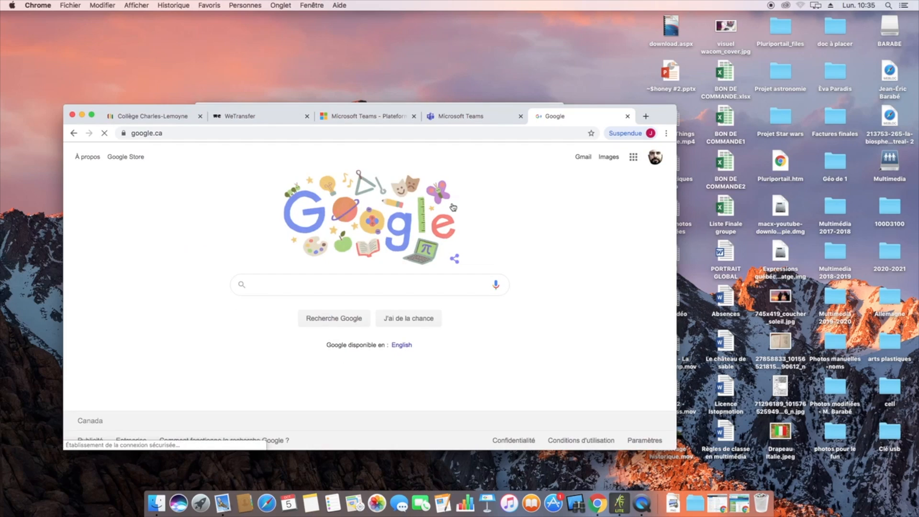
# - Search Google for "tour de pise photo" and show the image results
pyautogui.write('t')
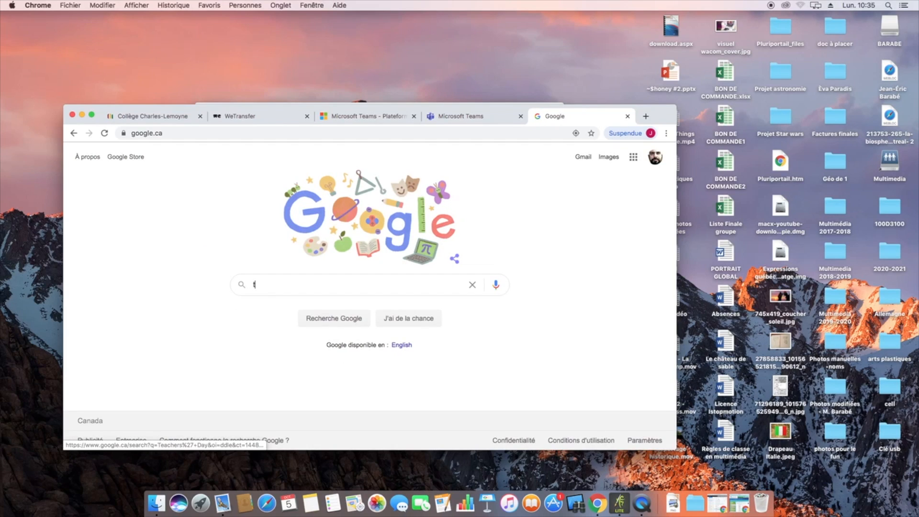
pyautogui.write('our de pise')
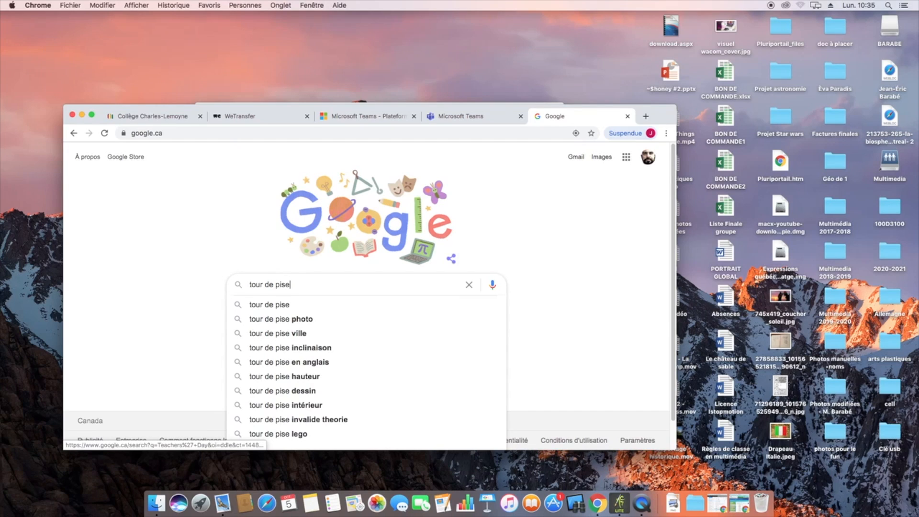
pyautogui.click(347, 323)
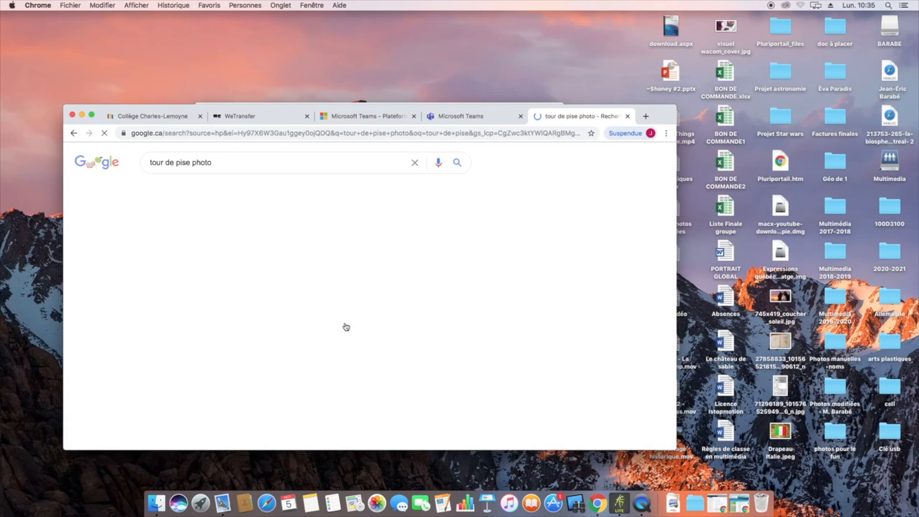
pyautogui.click(203, 192)
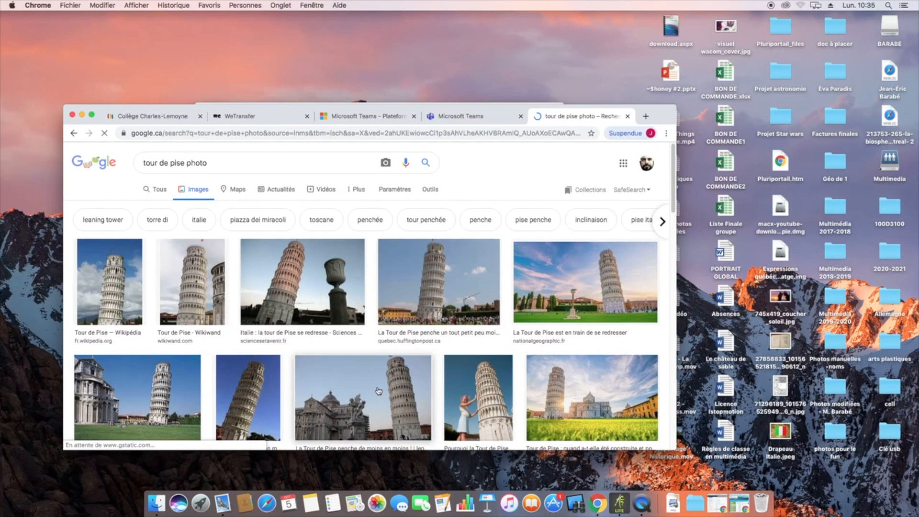
# - Save the Wikipedia photo of the Tower of Pisa to the Bureau folder as the JPEG image "The_Leaning_Tower_of_Pisa_SB"
pyautogui.click(126, 295)
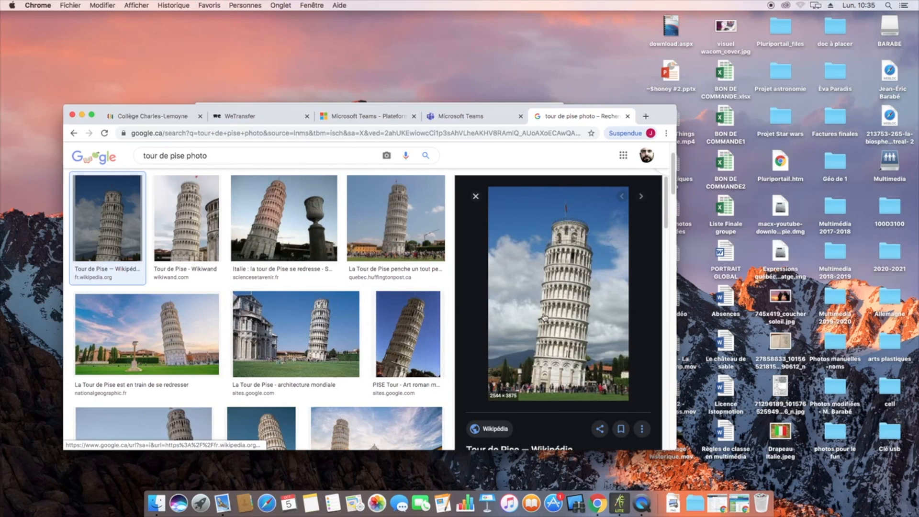
pyautogui.rightClick(554, 290)
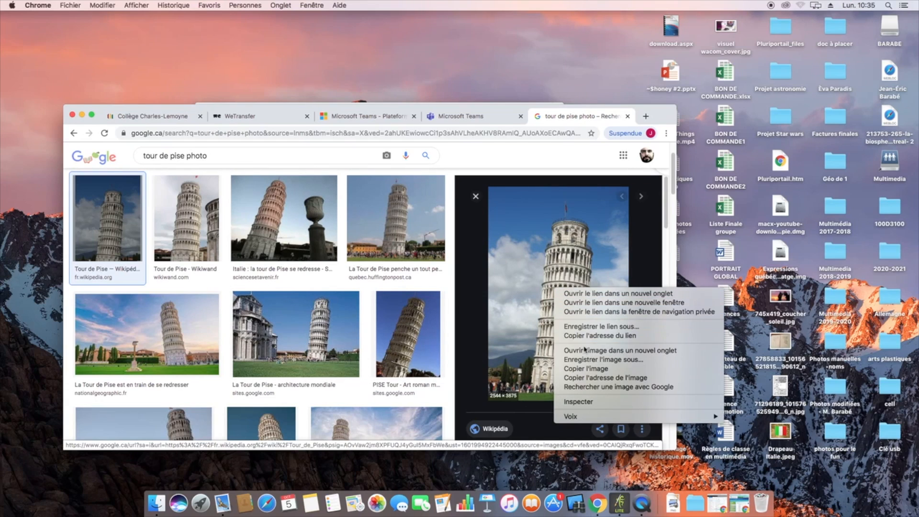
pyautogui.click(596, 359)
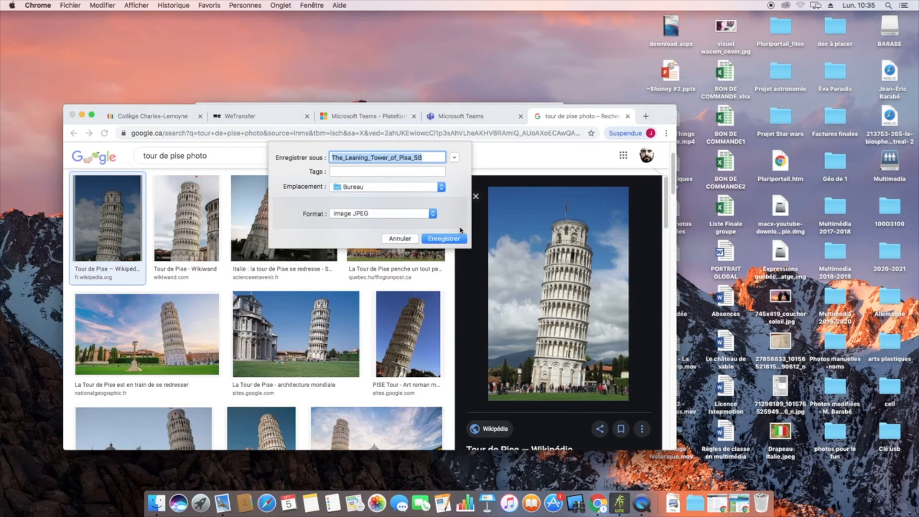
pyautogui.click(452, 241)
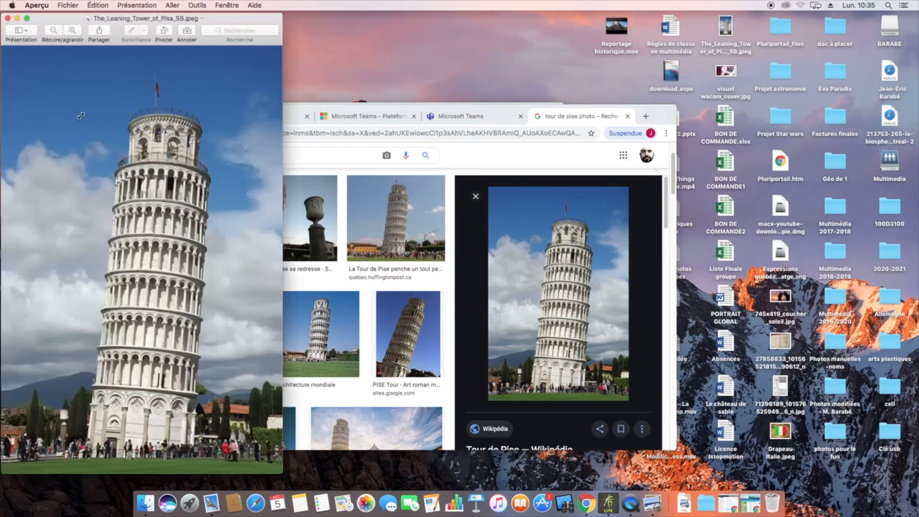
# - Close the preview of the tower photo and return to the rock wall painting in ArtRage Lite, enlarged to full screen
pyautogui.click(8, 19)
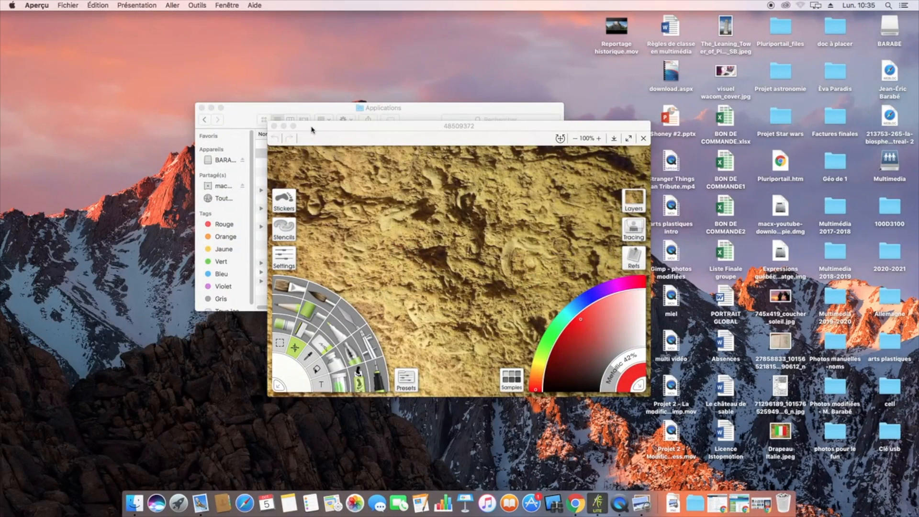
pyautogui.click(312, 128)
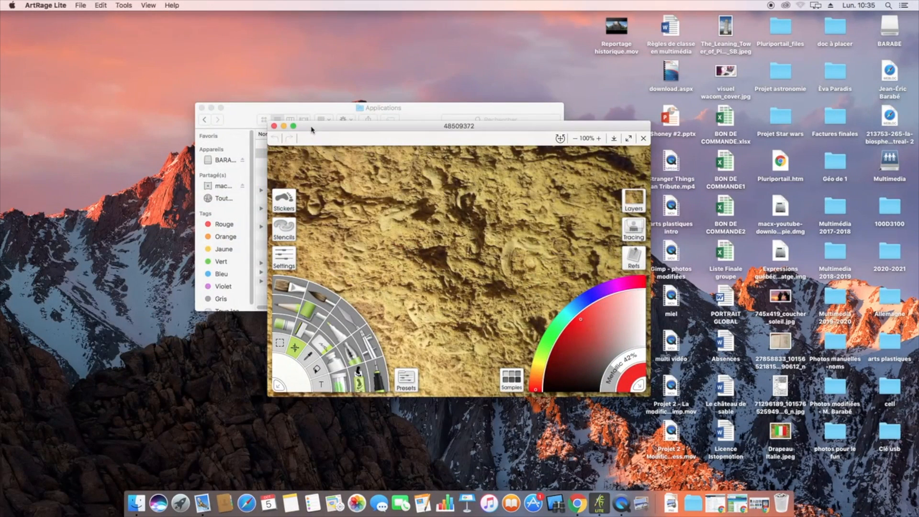
pyautogui.click(293, 127)
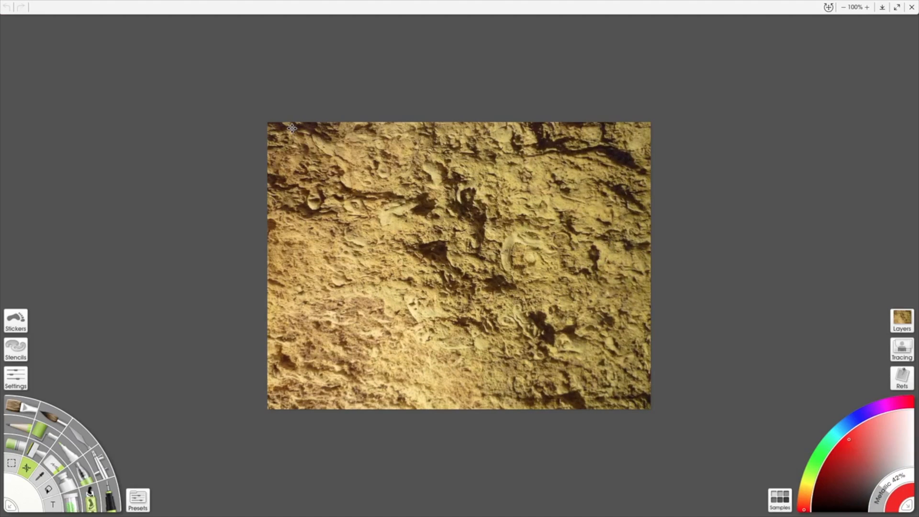
# - Show the Stencils group of the stencil collection, and open the stencil import and cancel it
pyautogui.click(14, 355)
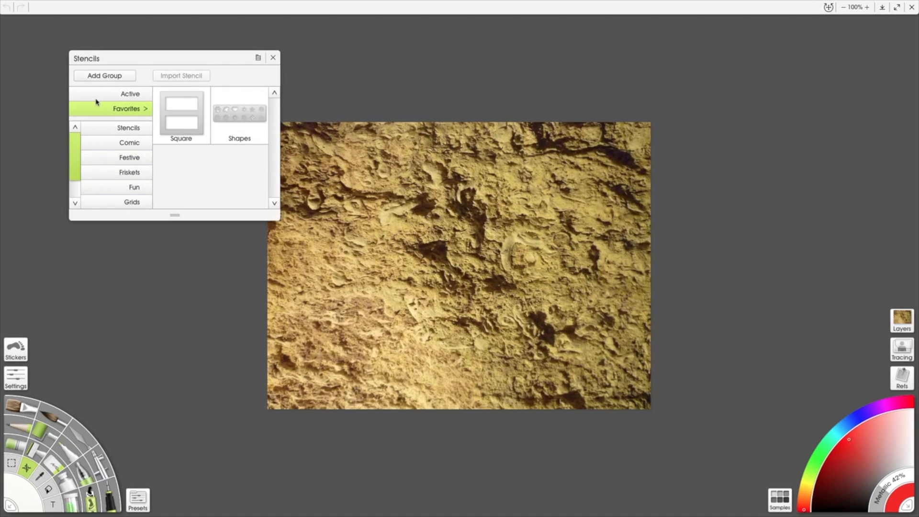
pyautogui.click(134, 130)
pyautogui.click(171, 79)
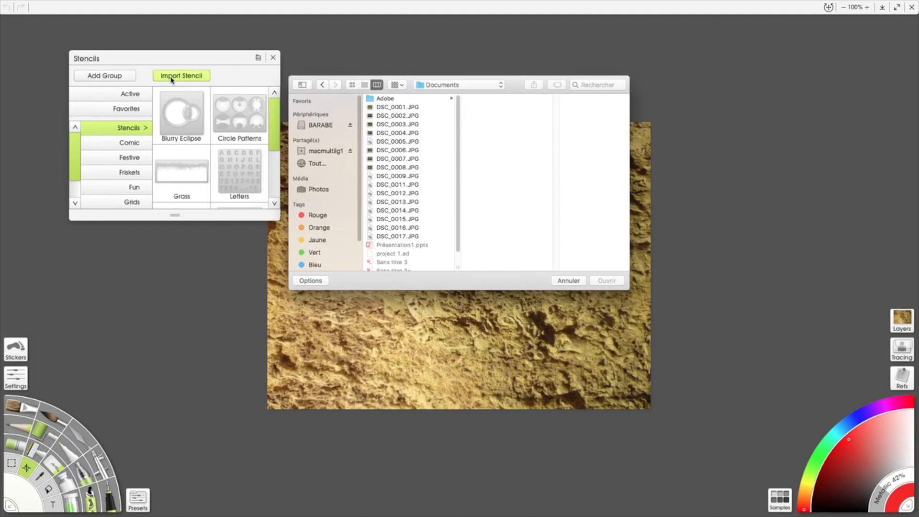
pyautogui.click(577, 285)
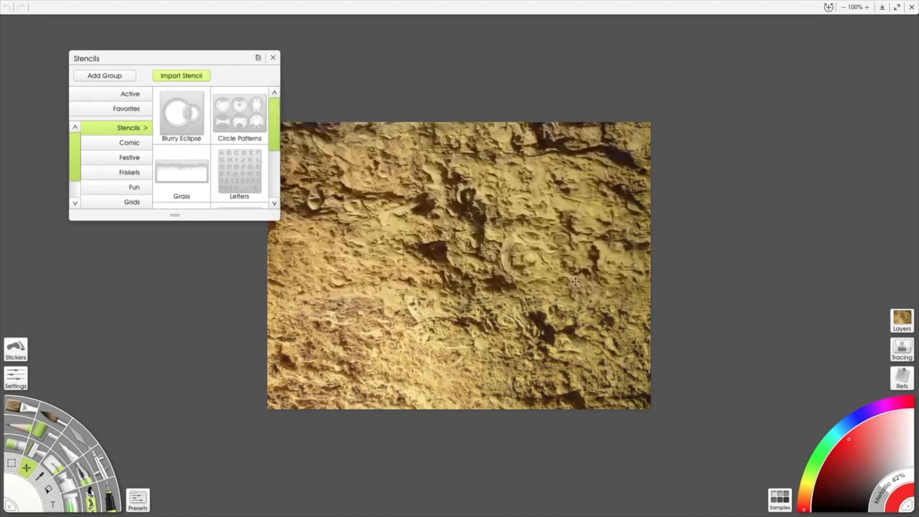
# - Add a new layer above the rock wall photo
pyautogui.moveTo(169, 2)
pyautogui.click(124, 6)
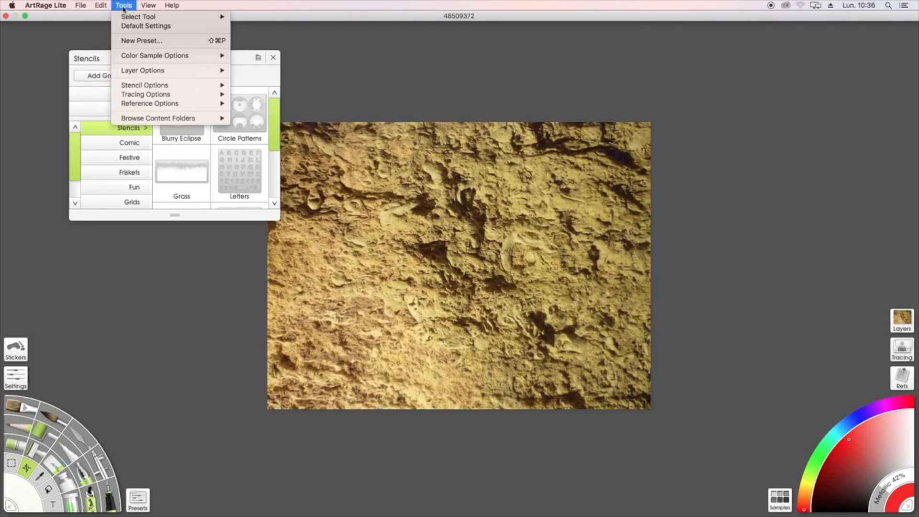
pyautogui.moveTo(200, 75)
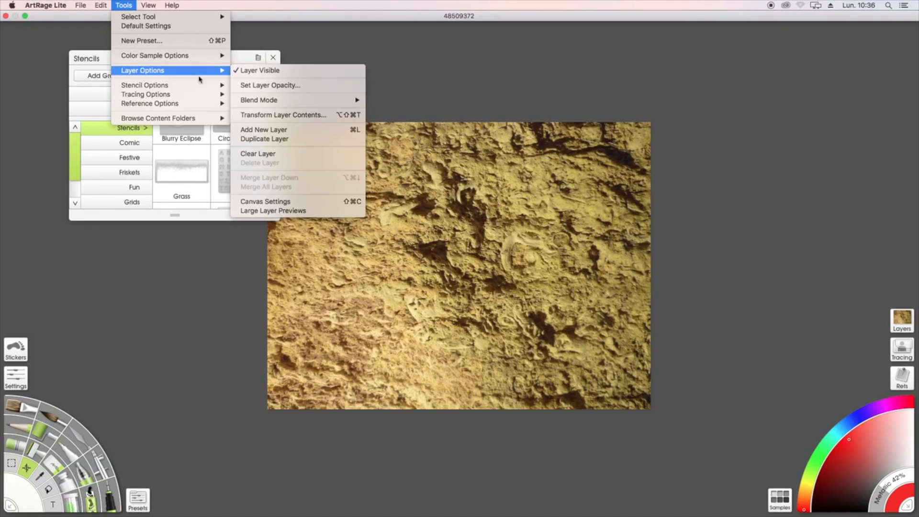
pyautogui.click(286, 129)
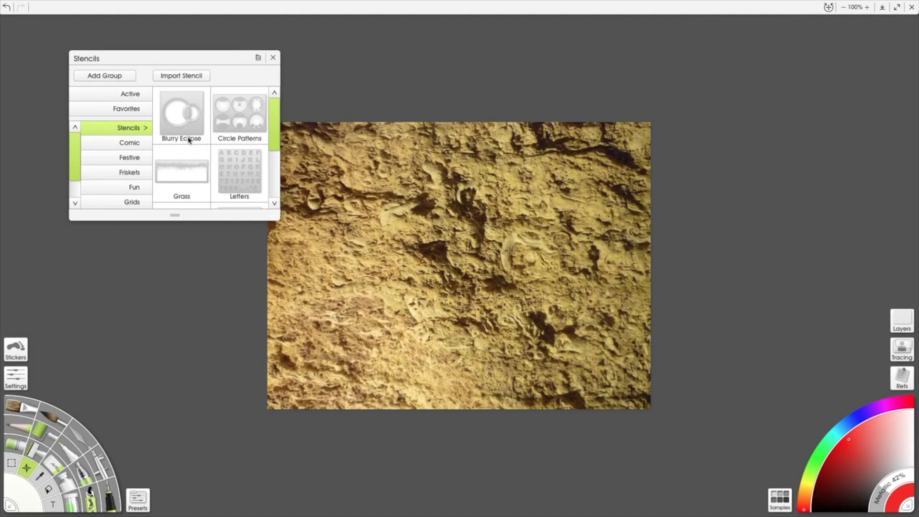
# - Import the photo The_Leaning_Tower_of_Pisa_SB.jpeg from the Bureau folder as a stencil in the Stencils group
pyautogui.click(178, 78)
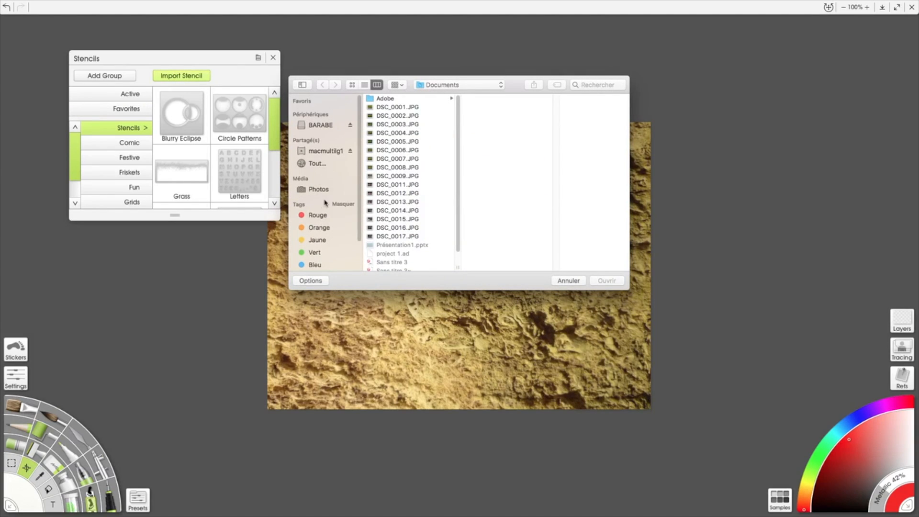
pyautogui.scroll(-2, 359, 146)
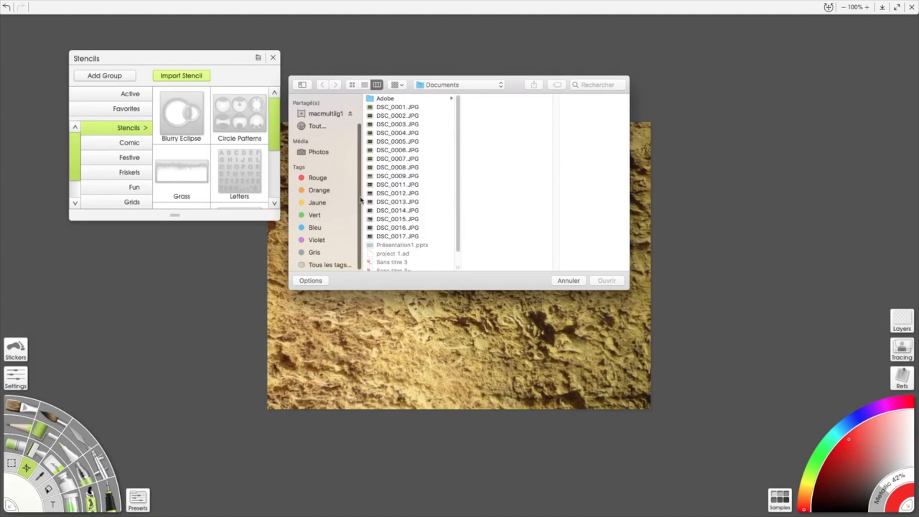
pyautogui.click(501, 86)
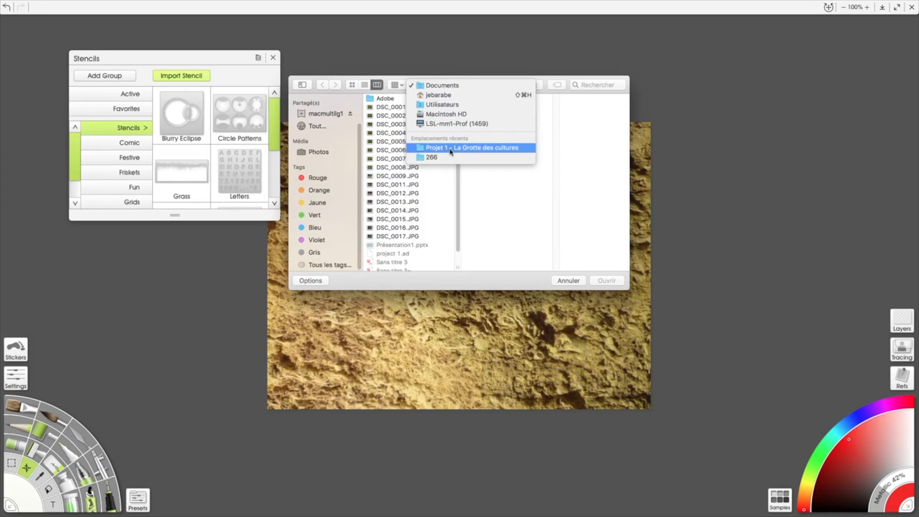
pyautogui.click(452, 96)
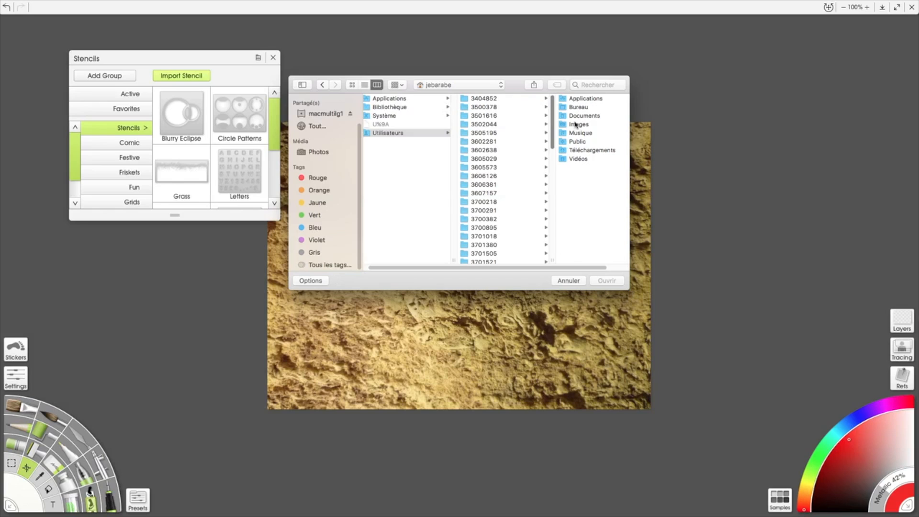
pyautogui.click(577, 107)
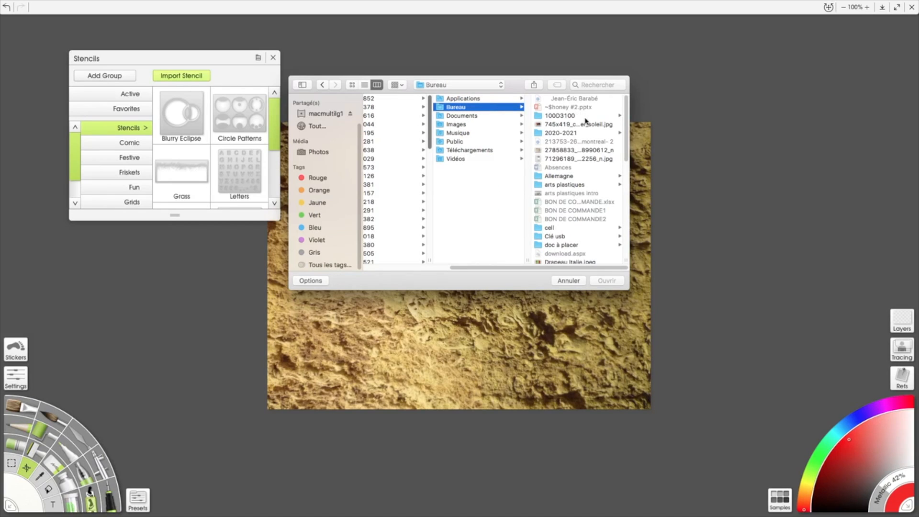
pyautogui.moveTo(625, 116); pyautogui.dragTo(625, 216)
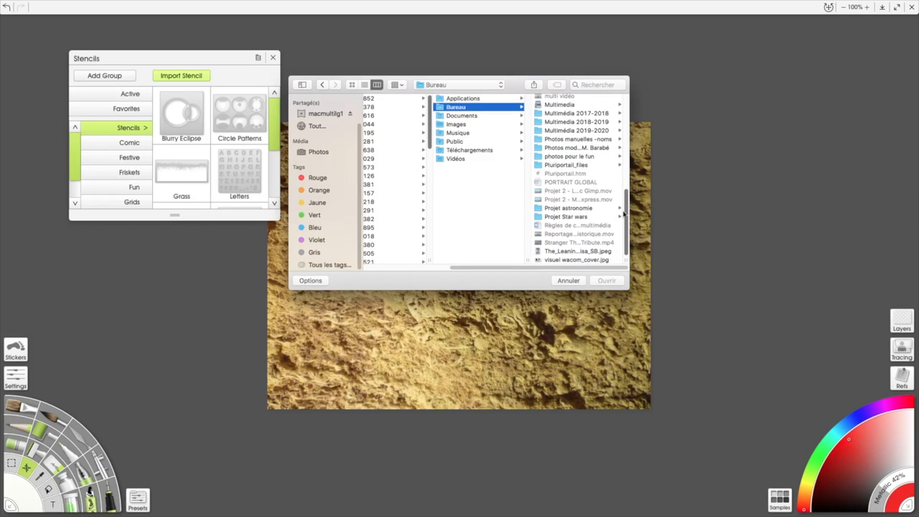
pyautogui.click(594, 253)
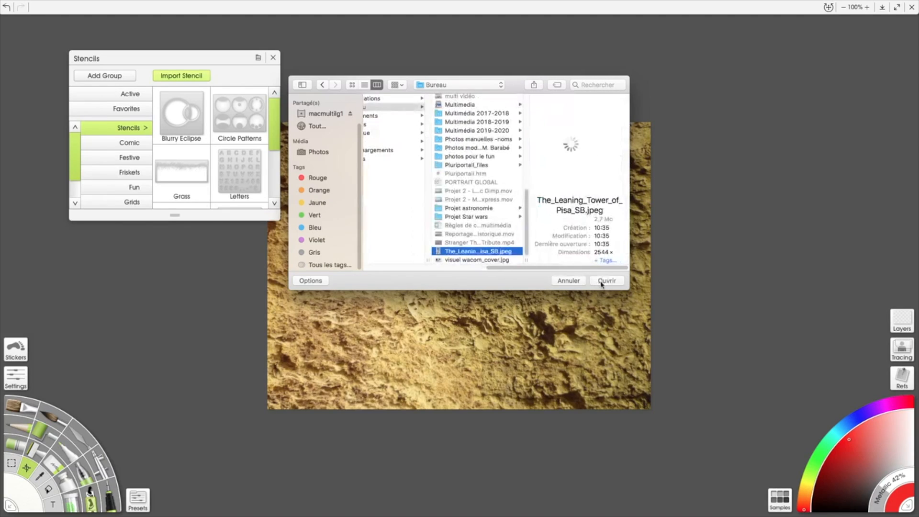
pyautogui.click(603, 284)
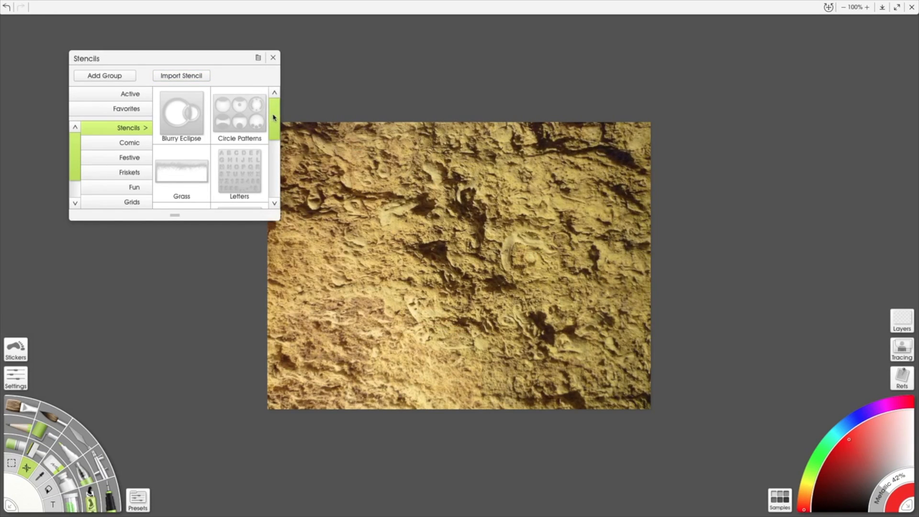
# - Place the Leaning Tower of Pisa stencil over the middle of the rock wall canvas
pyautogui.moveTo(274, 120); pyautogui.dragTo(275, 183)
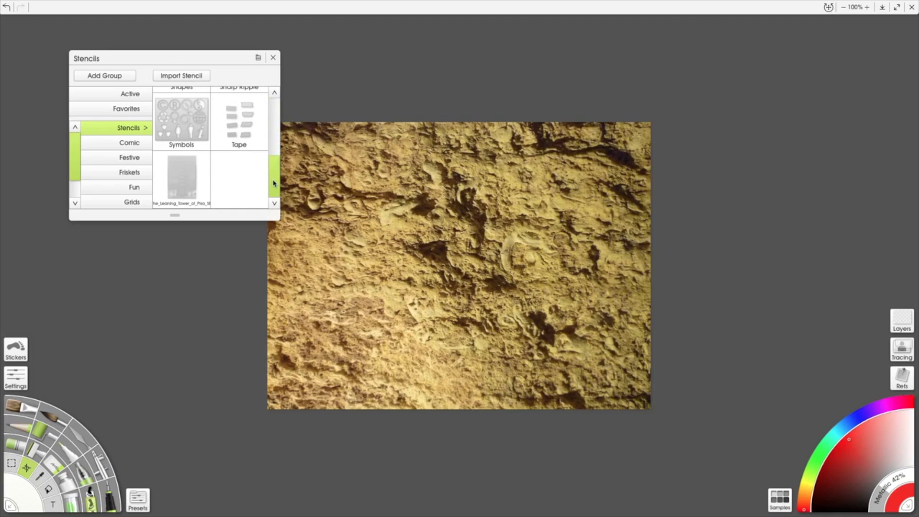
pyautogui.click(184, 183)
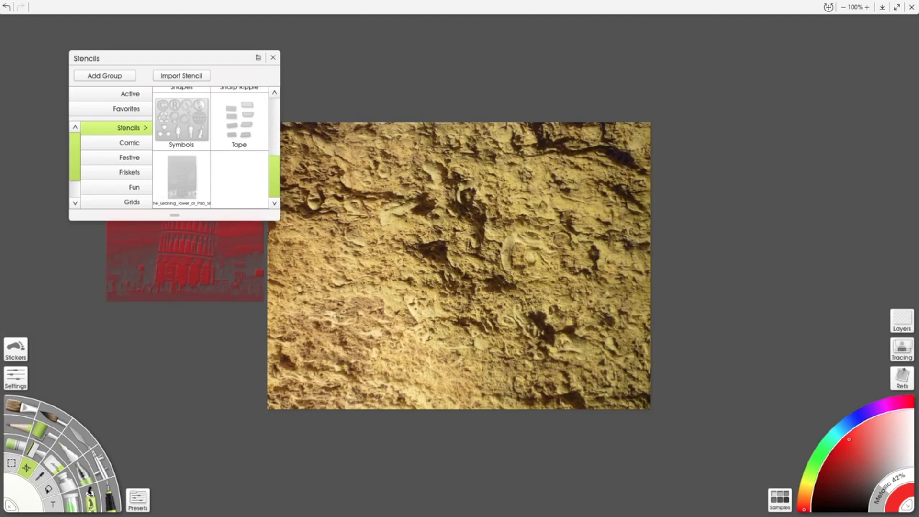
pyautogui.moveTo(192, 253); pyautogui.dragTo(528, 315)
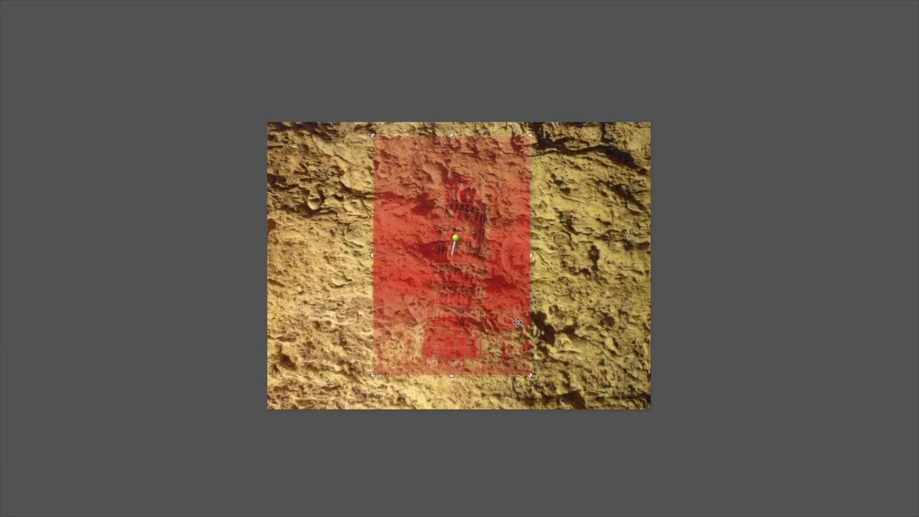
pyautogui.click(681, 224)
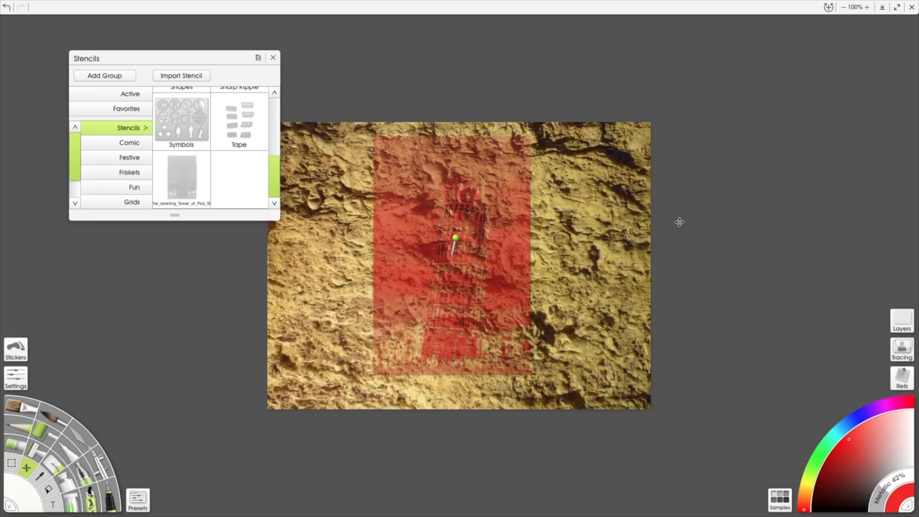
# - Choose white as the paint color and the watercolor brush as the tool, checking its settings
pyautogui.click(912, 417)
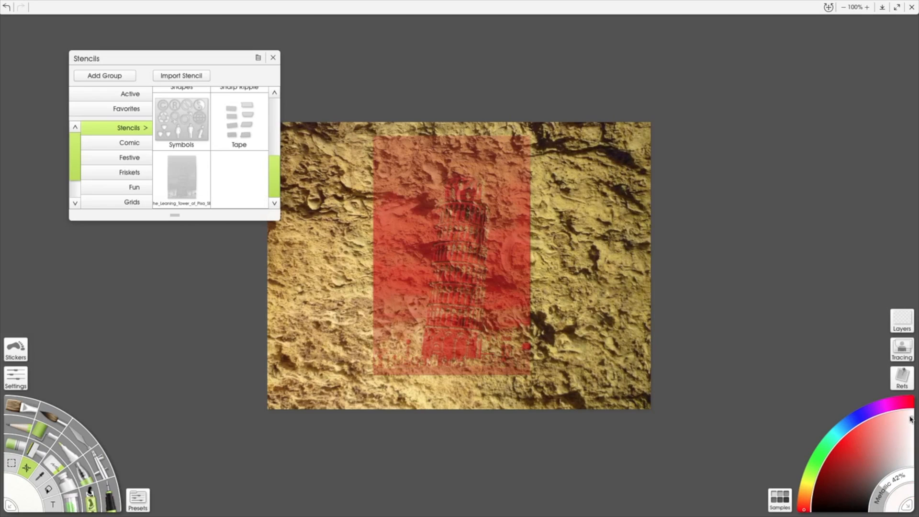
pyautogui.click(52, 416)
pyautogui.click(21, 384)
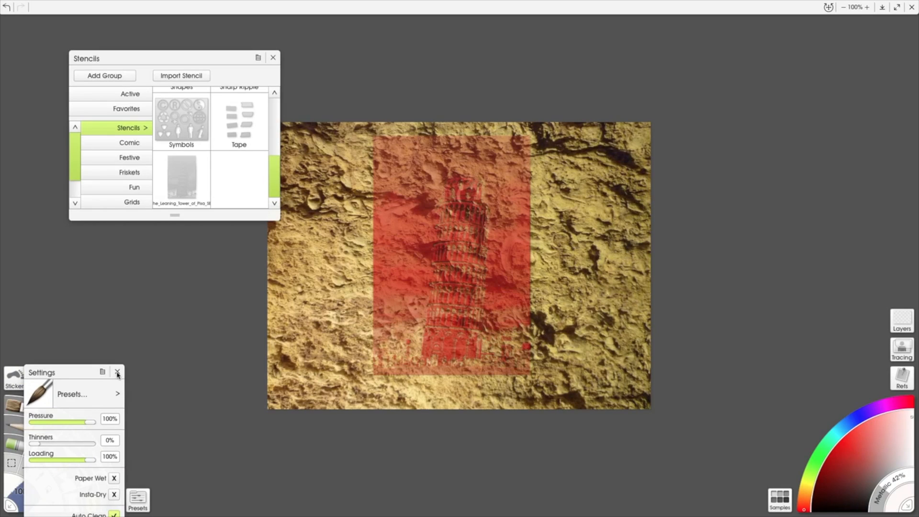
pyautogui.click(117, 374)
# - Undo a trial coat of white over the tower stencil and reduce the brush size to 65%
pyautogui.moveTo(420, 333)
pyautogui.mouseDown()
pyautogui.moveTo(455, 287)
pyautogui.moveTo(476, 325)
pyautogui.moveTo(472, 292)
pyautogui.moveTo(455, 311)
pyautogui.moveTo(462, 211)
pyautogui.moveTo(453, 180)
pyautogui.moveTo(474, 175)
pyautogui.moveTo(445, 175)
pyautogui.moveTo(468, 187)
pyautogui.mouseUp()
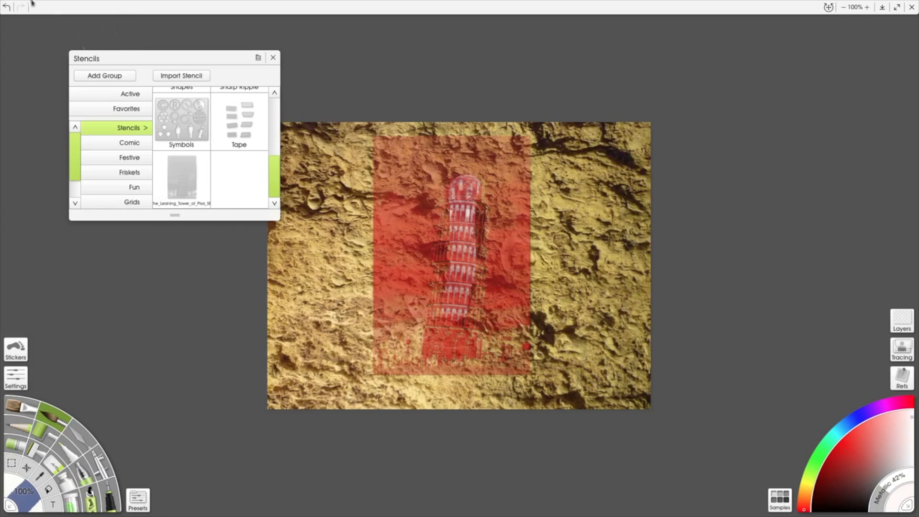
pyautogui.click(6, 8)
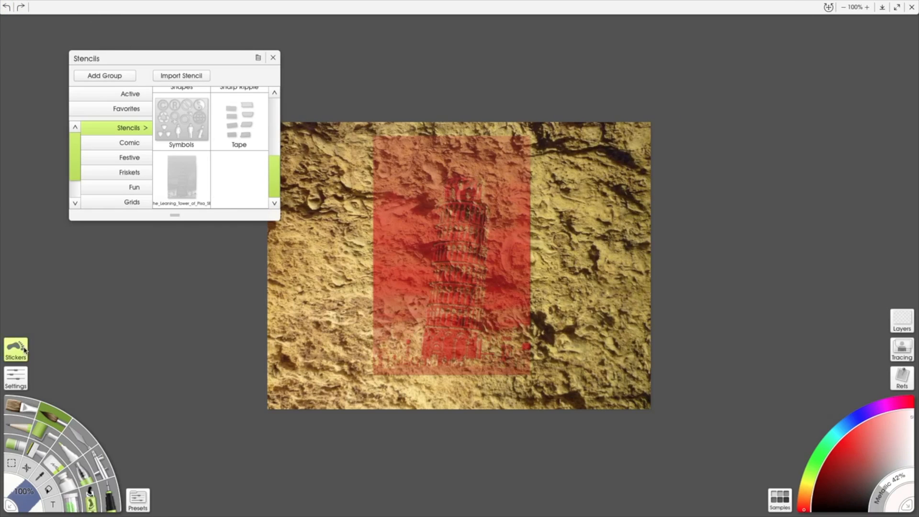
pyautogui.moveTo(30, 505); pyautogui.dragTo(1, 456)
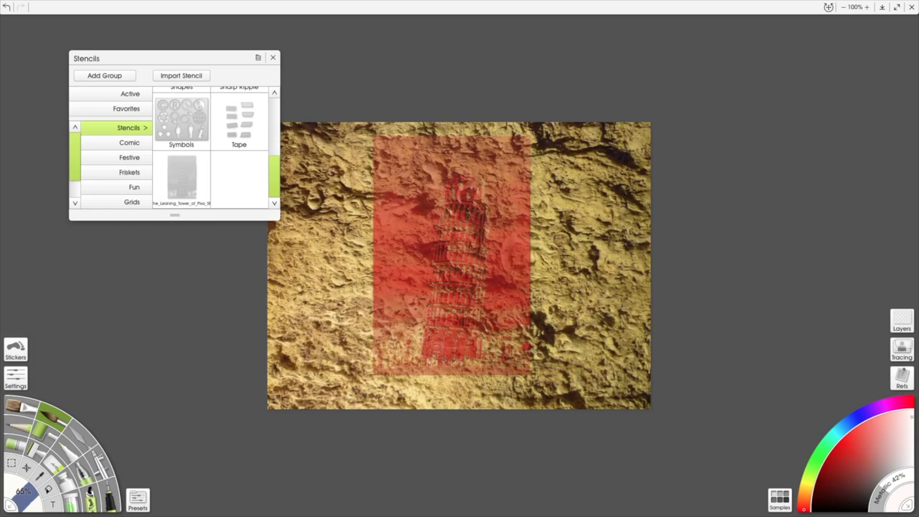
# - Paint the whole tower in white through the stencil, covering the base, every arcade level and the belfry
pyautogui.moveTo(448, 333)
pyautogui.mouseDown()
pyautogui.moveTo(470, 343)
pyautogui.moveTo(480, 331)
pyautogui.mouseUp()
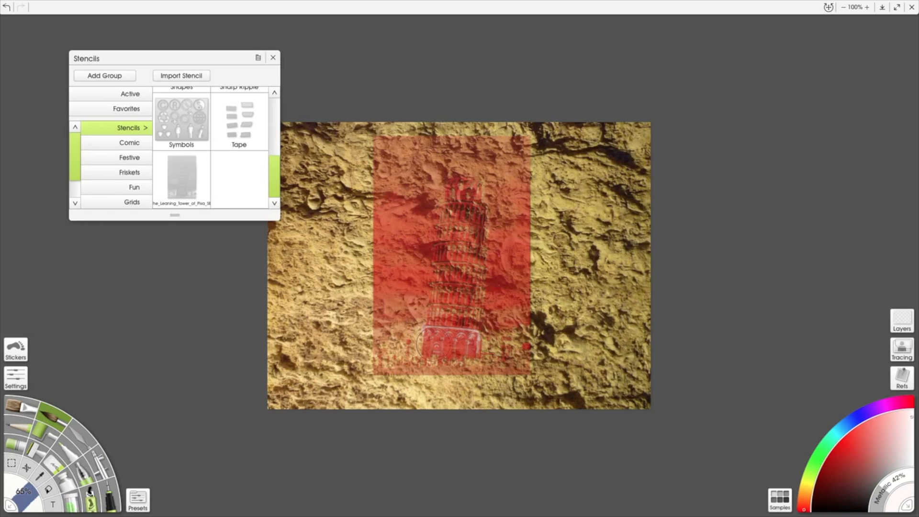
pyautogui.moveTo(449, 358); pyautogui.dragTo(456, 357)
pyautogui.moveTo(449, 322); pyautogui.dragTo(455, 282)
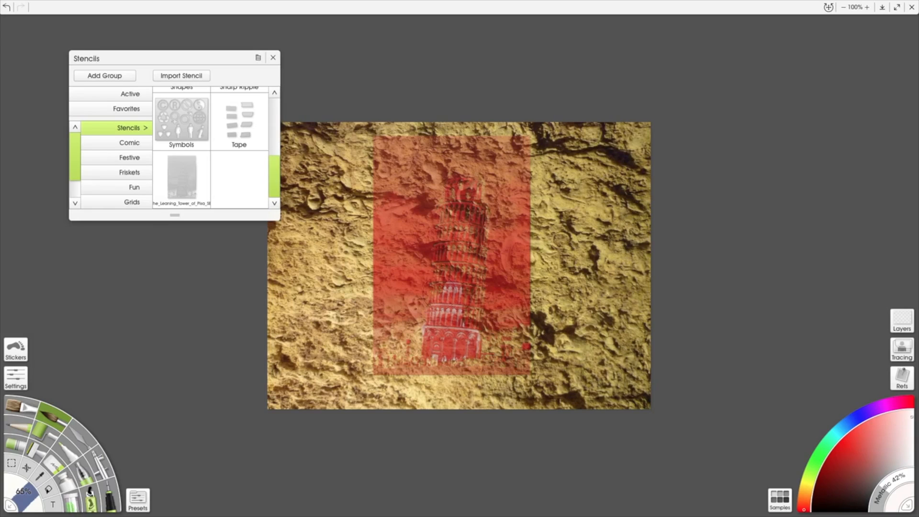
pyautogui.moveTo(449, 275)
pyautogui.mouseDown()
pyautogui.moveTo(437, 248)
pyautogui.moveTo(453, 210)
pyautogui.moveTo(465, 205)
pyautogui.moveTo(465, 191)
pyautogui.moveTo(450, 184)
pyautogui.moveTo(462, 196)
pyautogui.moveTo(470, 189)
pyautogui.moveTo(478, 213)
pyautogui.moveTo(471, 225)
pyautogui.moveTo(482, 203)
pyautogui.moveTo(472, 270)
pyautogui.moveTo(458, 249)
pyautogui.mouseUp()
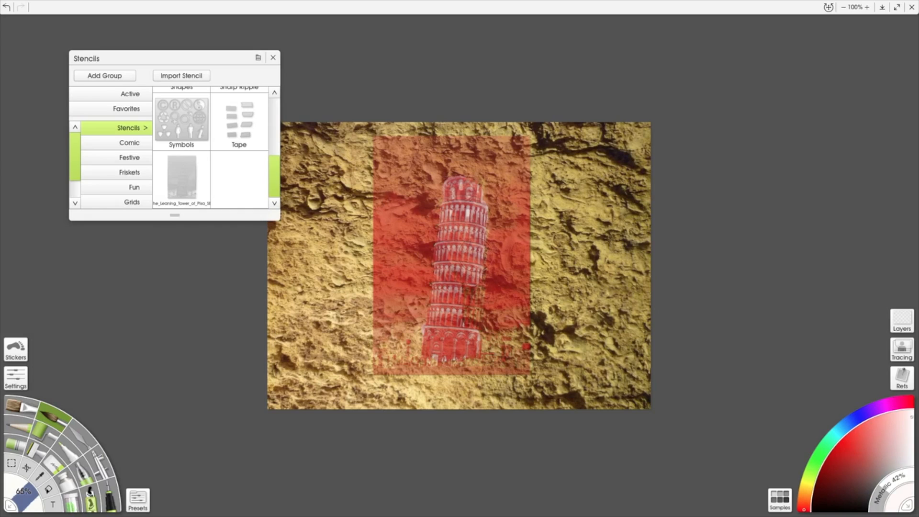
pyautogui.moveTo(475, 274); pyautogui.dragTo(475, 320)
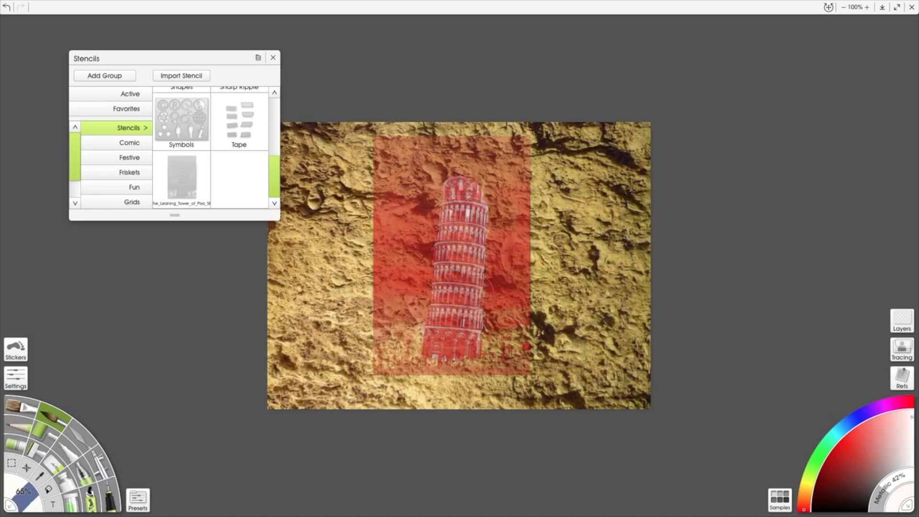
pyautogui.moveTo(472, 286)
pyautogui.mouseDown()
pyautogui.moveTo(473, 295)
pyautogui.moveTo(472, 269)
pyautogui.mouseUp()
pyautogui.moveTo(454, 206); pyautogui.dragTo(445, 301)
pyautogui.moveTo(423, 342)
pyautogui.mouseDown()
pyautogui.moveTo(430, 358)
pyautogui.moveTo(488, 358)
pyautogui.moveTo(415, 357)
pyautogui.moveTo(433, 367)
pyautogui.moveTo(429, 373)
pyautogui.mouseUp()
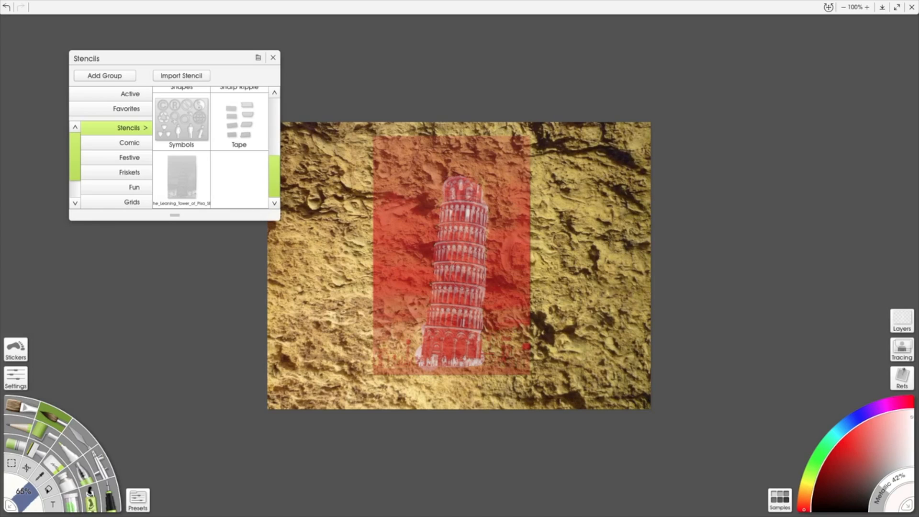
# - Remove the tower stencil from the canvas, leaving its transformation unchanged
pyautogui.click(29, 469)
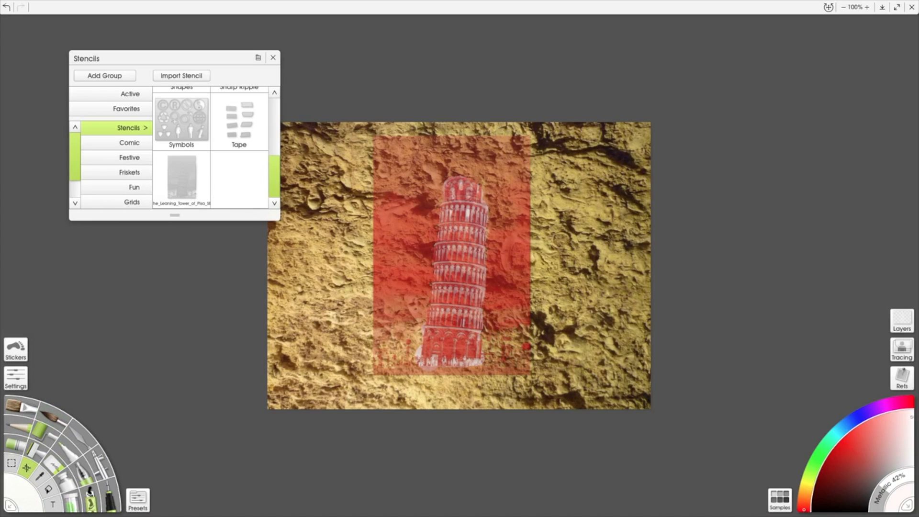
pyautogui.rightClick(407, 259)
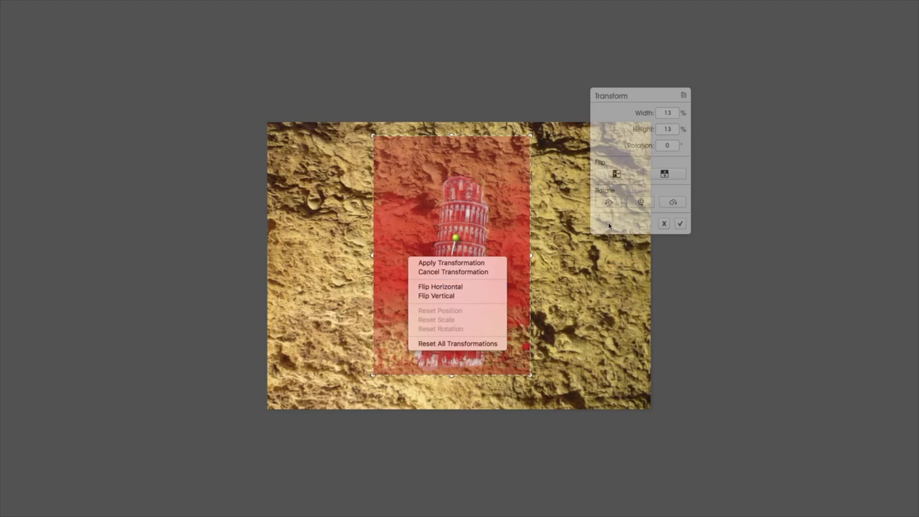
pyautogui.click(684, 226)
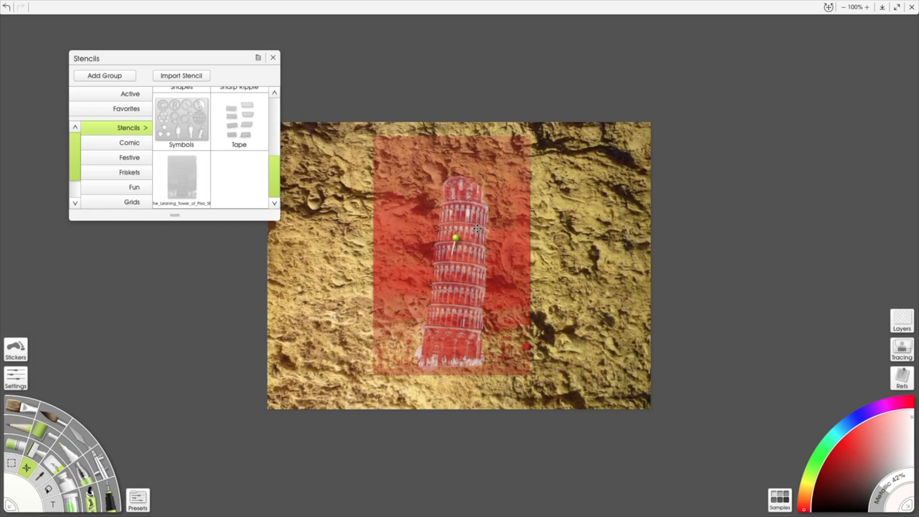
pyautogui.rightClick(500, 228)
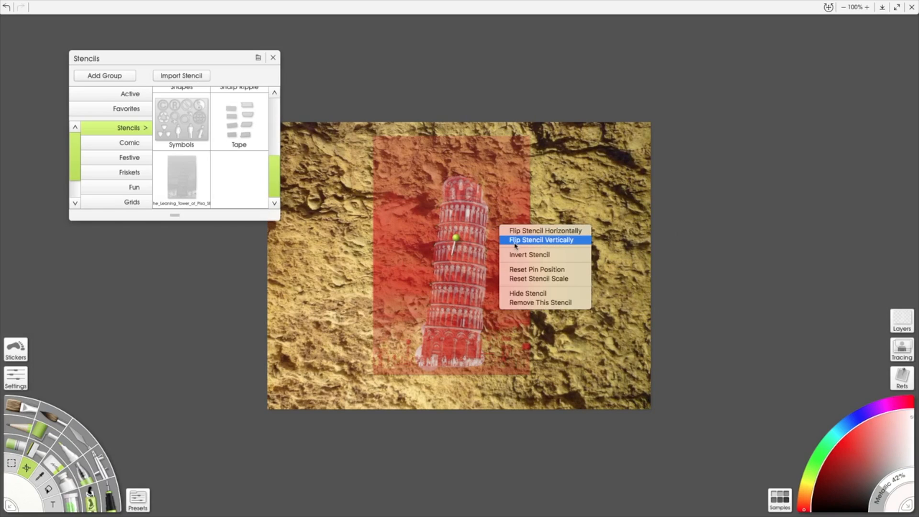
pyautogui.click(539, 307)
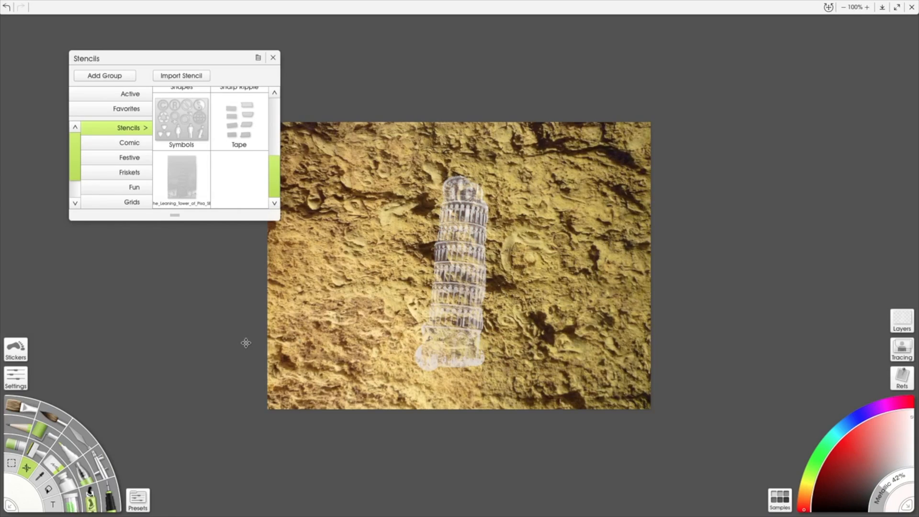
# - Erase the stray white paint around the tower's base with the Eraser
pyautogui.click(56, 470)
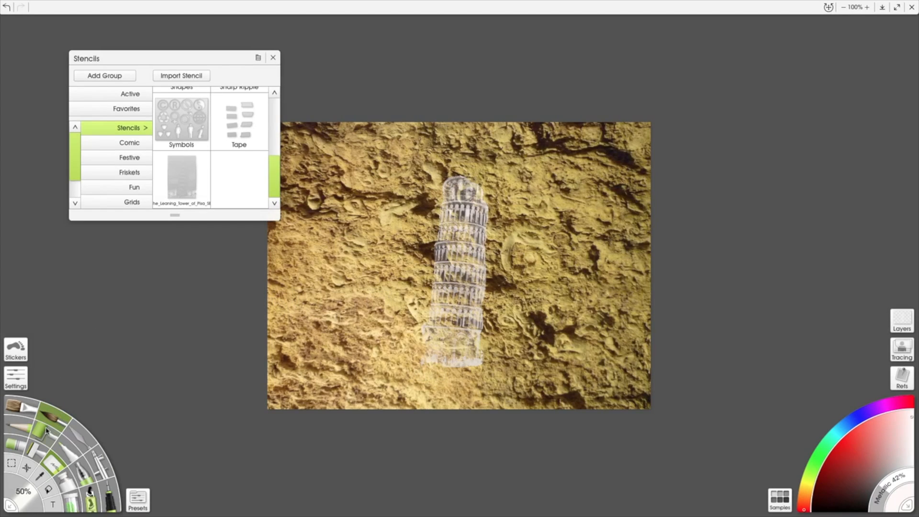
# - Outline the tower's left edge down to its base in black with the Pencil at 15% size
pyautogui.click(21, 431)
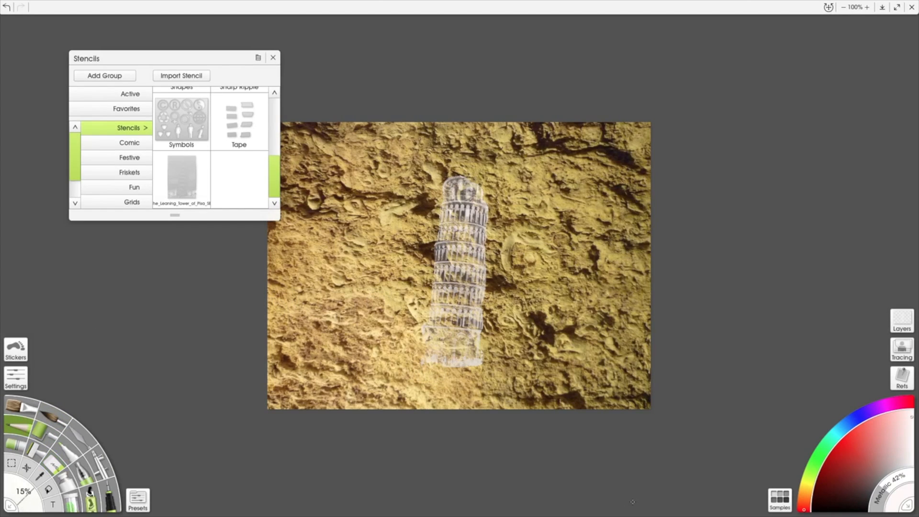
pyautogui.click(822, 512)
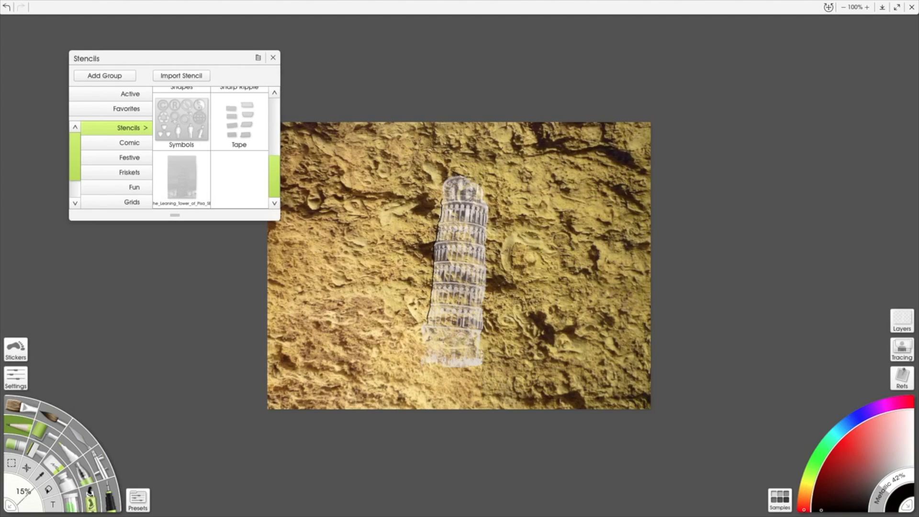
pyautogui.click(7, 7)
pyautogui.click(867, 7)
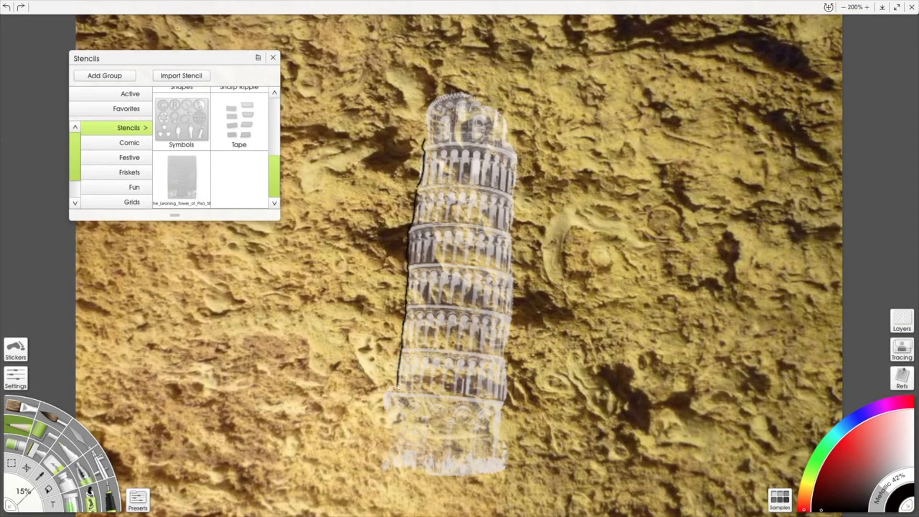
pyautogui.moveTo(389, 389)
pyautogui.mouseDown()
pyautogui.moveTo(379, 403)
pyautogui.moveTo(382, 463)
pyautogui.mouseUp()
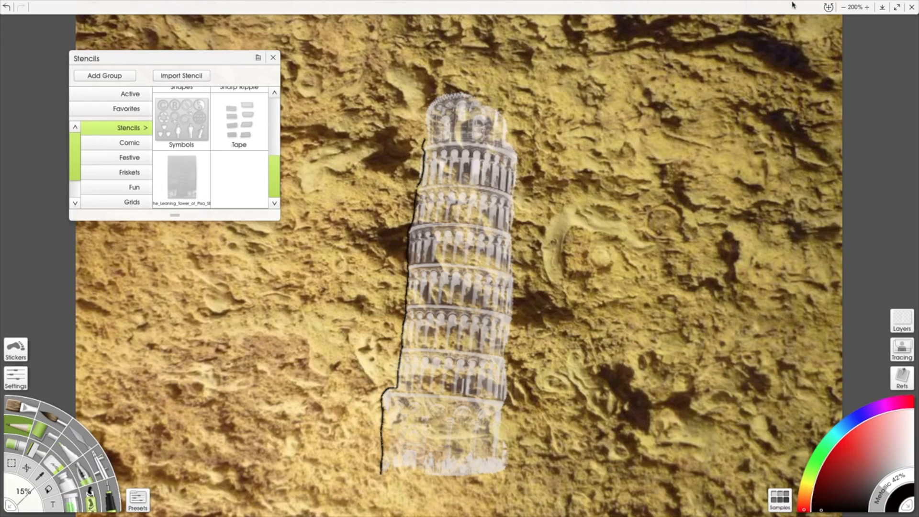
pyautogui.click(844, 7)
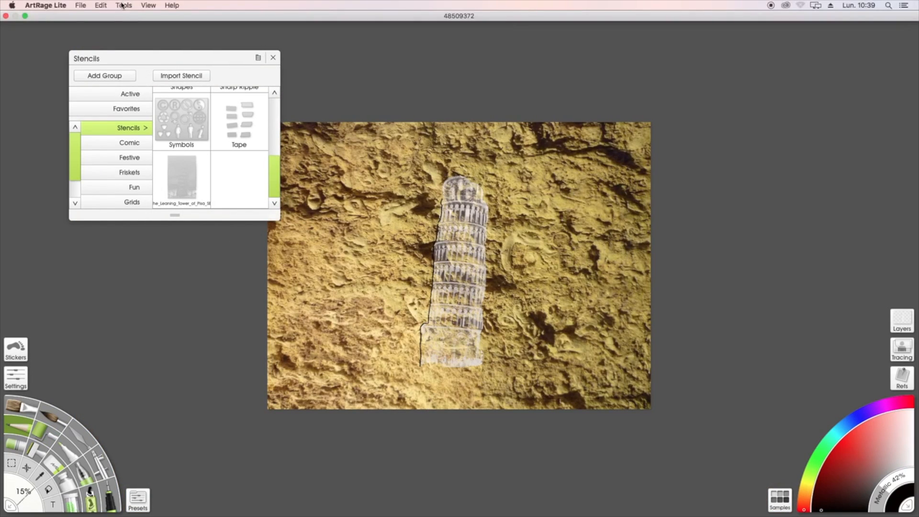
# - Add a new layer to the painting for the ground
pyautogui.click(148, 5)
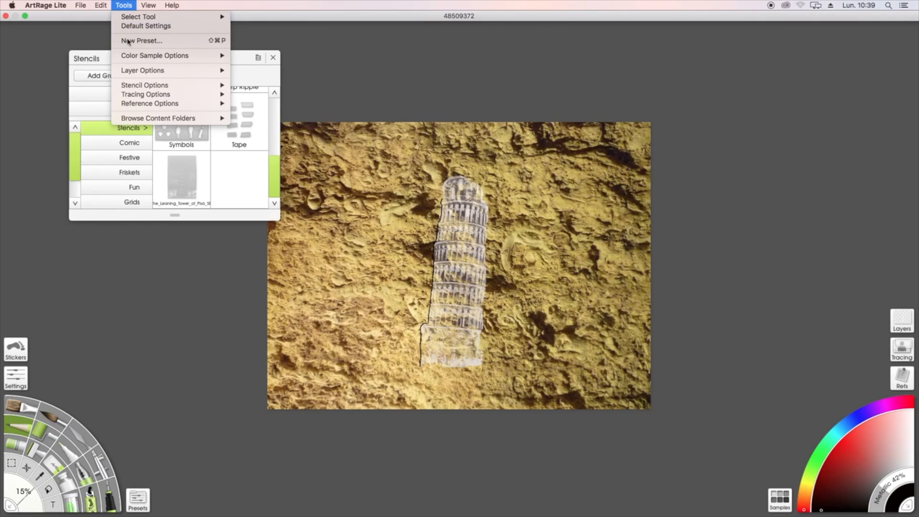
pyautogui.moveTo(132, 71)
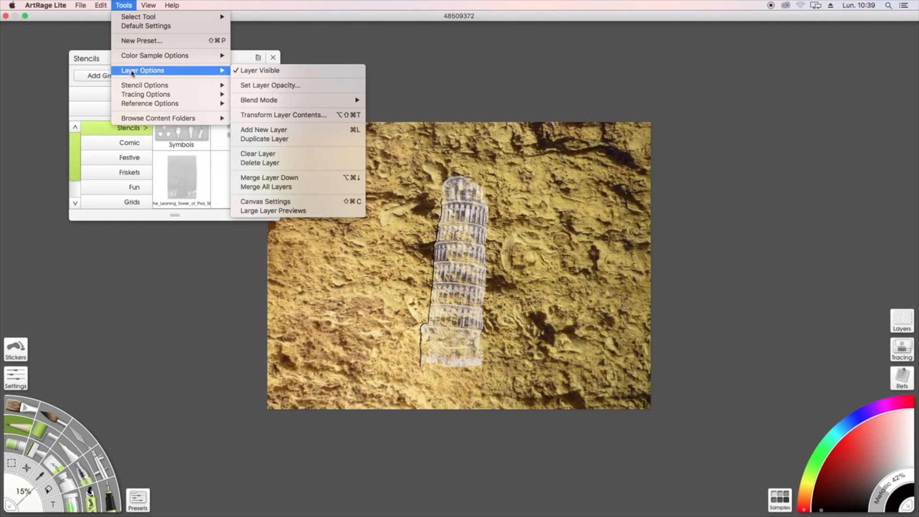
pyautogui.click(287, 134)
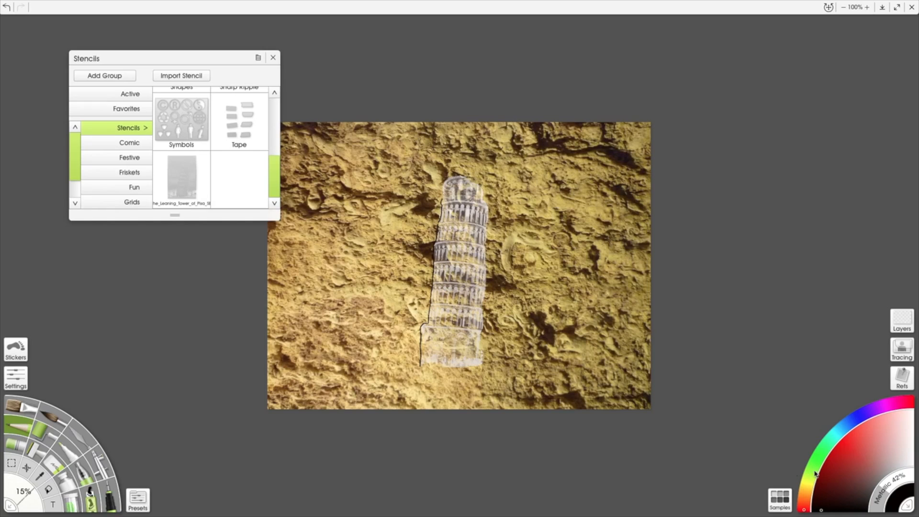
# - Paint a solid bright green ground strip across the full canvas width beneath the tower's base with the brush at 65% size
pyautogui.click(818, 458)
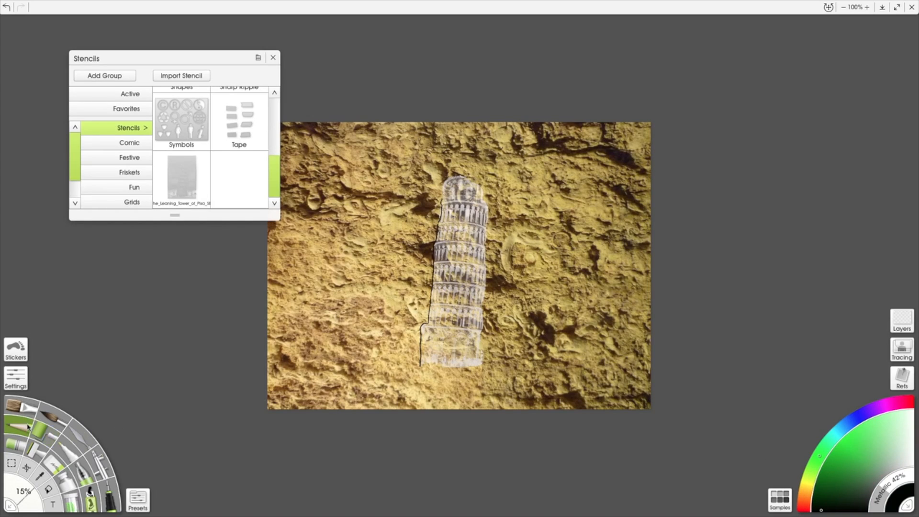
pyautogui.click(57, 421)
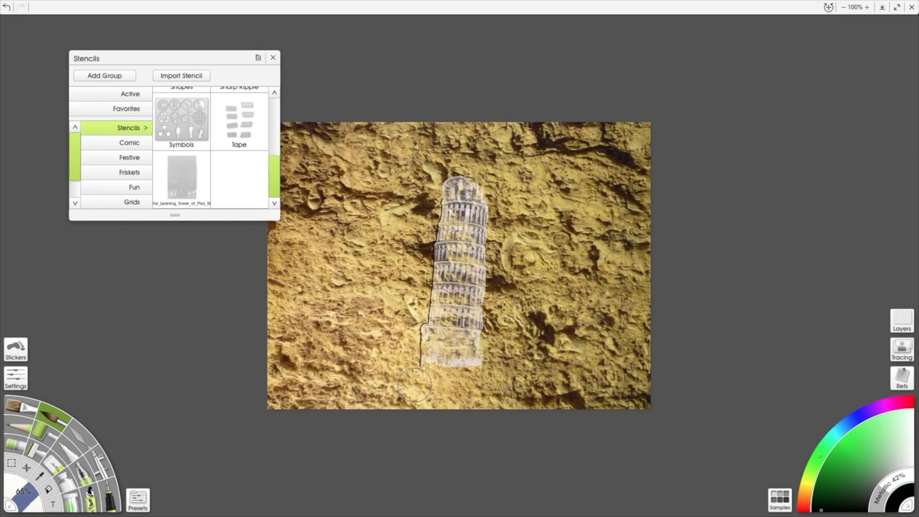
pyautogui.moveTo(418, 383); pyautogui.dragTo(433, 383)
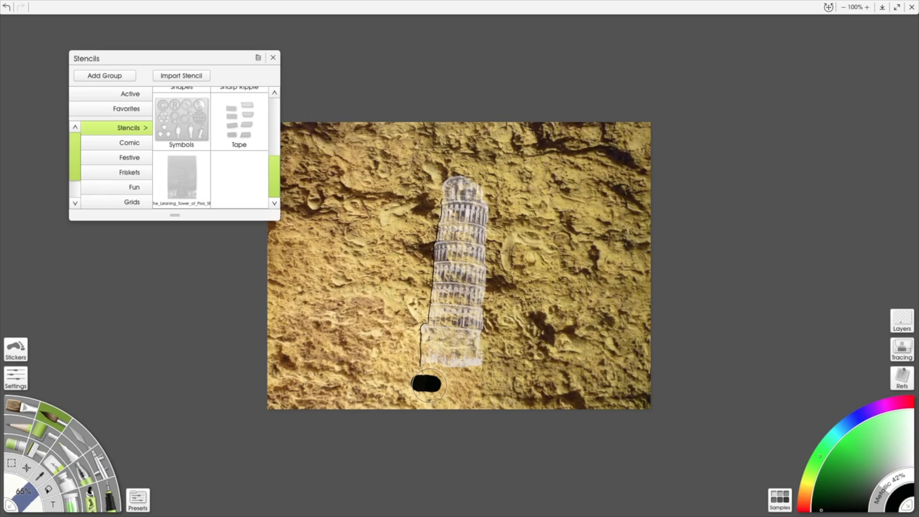
pyautogui.click(7, 7)
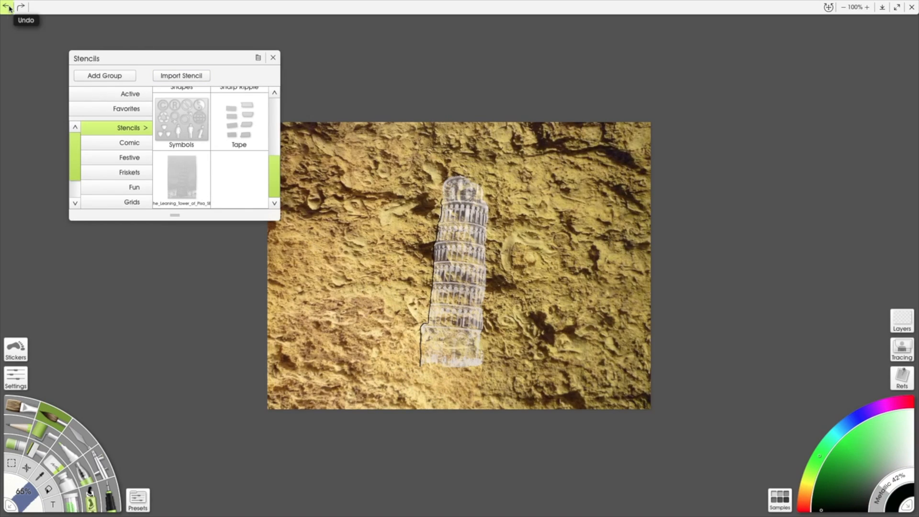
pyautogui.click(847, 442)
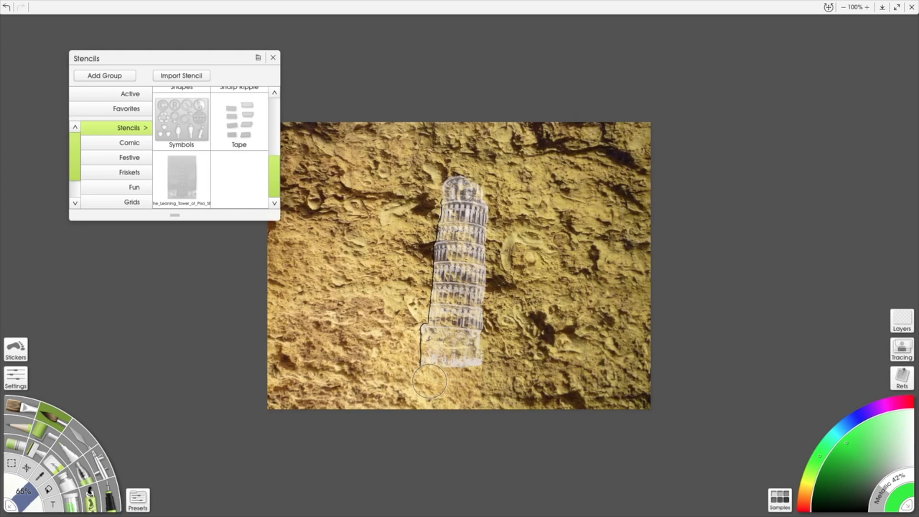
pyautogui.moveTo(428, 381)
pyautogui.mouseDown()
pyautogui.moveTo(404, 379)
pyautogui.moveTo(431, 373)
pyautogui.moveTo(369, 371)
pyautogui.moveTo(258, 380)
pyautogui.moveTo(271, 411)
pyautogui.moveTo(280, 381)
pyautogui.moveTo(391, 385)
pyautogui.moveTo(303, 388)
pyautogui.moveTo(293, 398)
pyautogui.moveTo(419, 397)
pyautogui.moveTo(281, 404)
pyautogui.moveTo(501, 401)
pyautogui.moveTo(448, 394)
pyautogui.moveTo(465, 393)
pyautogui.moveTo(436, 387)
pyautogui.moveTo(459, 381)
pyautogui.moveTo(427, 373)
pyautogui.moveTo(651, 379)
pyautogui.moveTo(631, 396)
pyautogui.moveTo(477, 394)
pyautogui.moveTo(679, 396)
pyautogui.mouseUp()
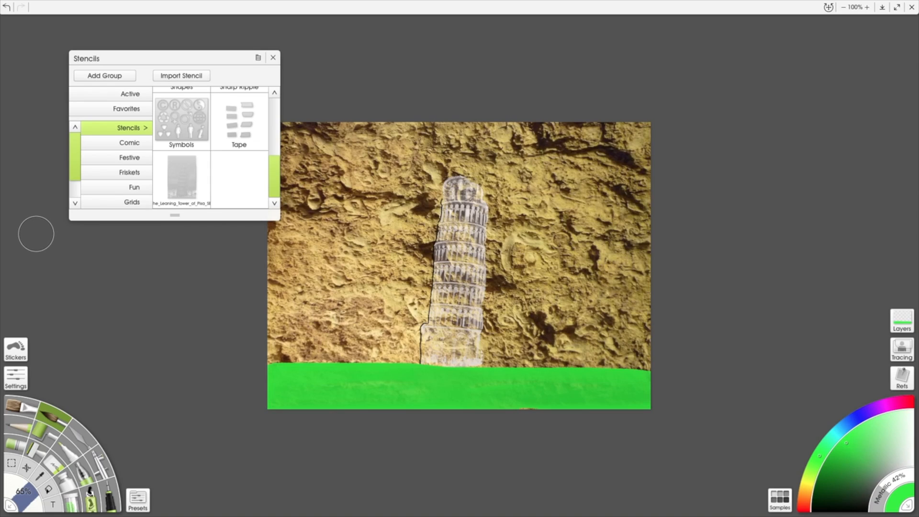
pyautogui.moveTo(20, 4)
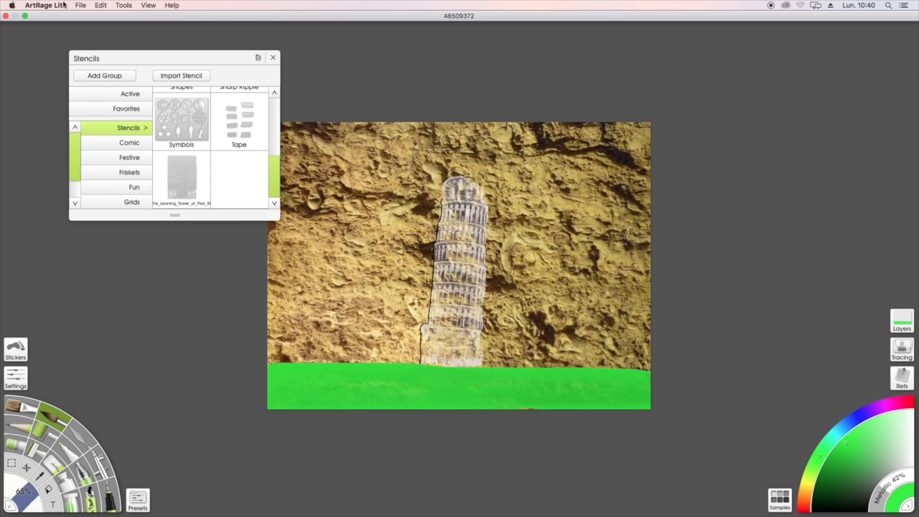
pyautogui.click(80, 6)
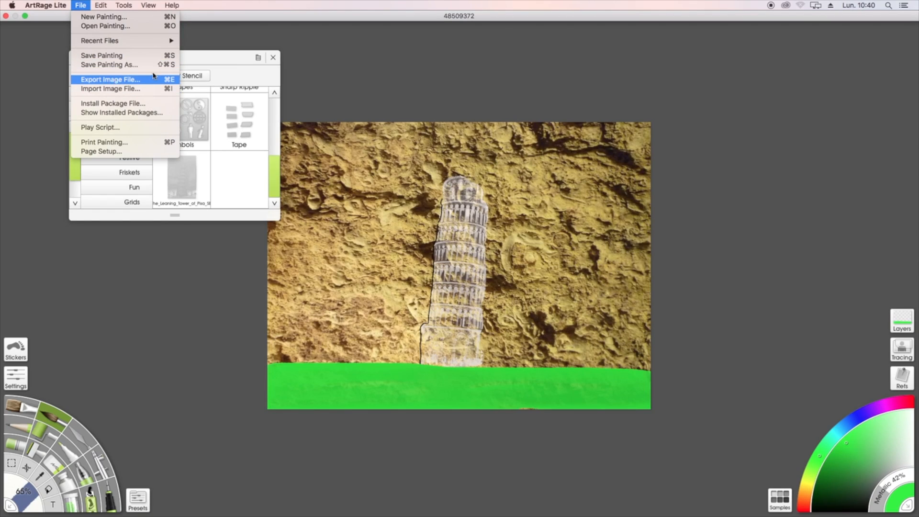
pyautogui.click(421, 72)
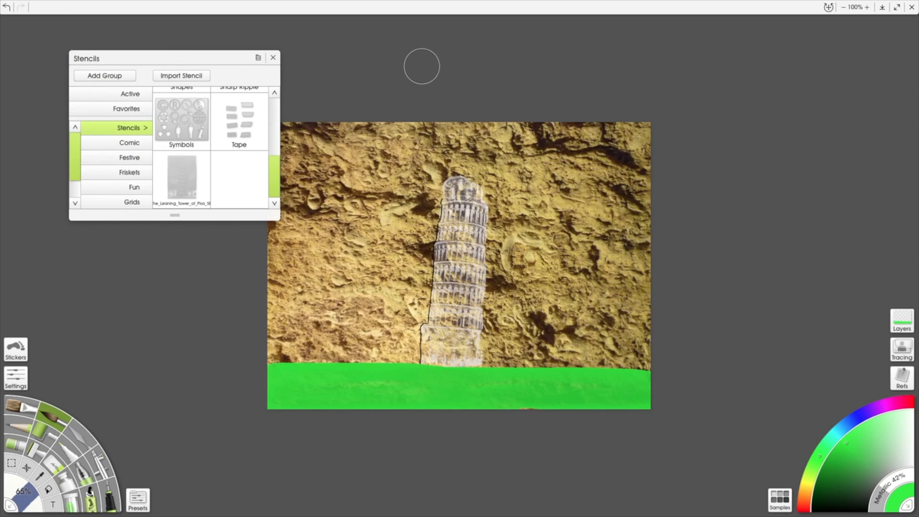
# - Close the painting 48509372 without saving its changes
pyautogui.click(913, 8)
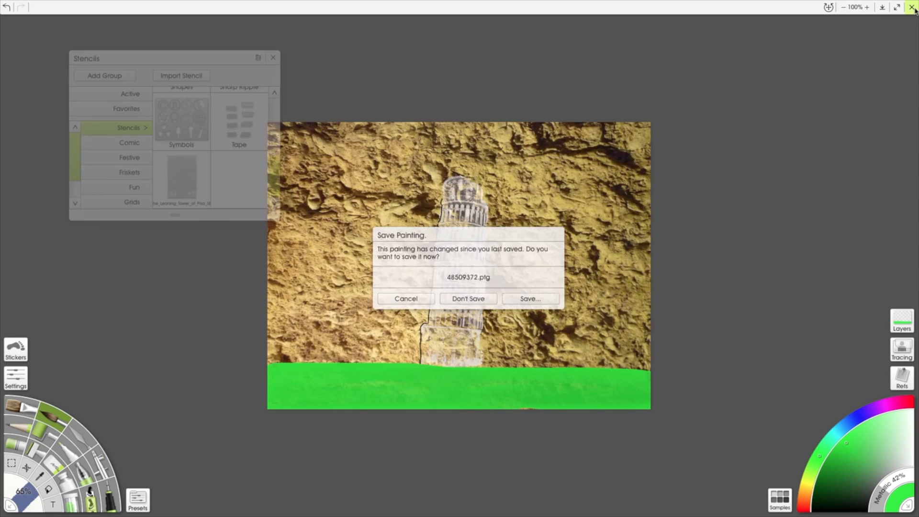
pyautogui.click(464, 299)
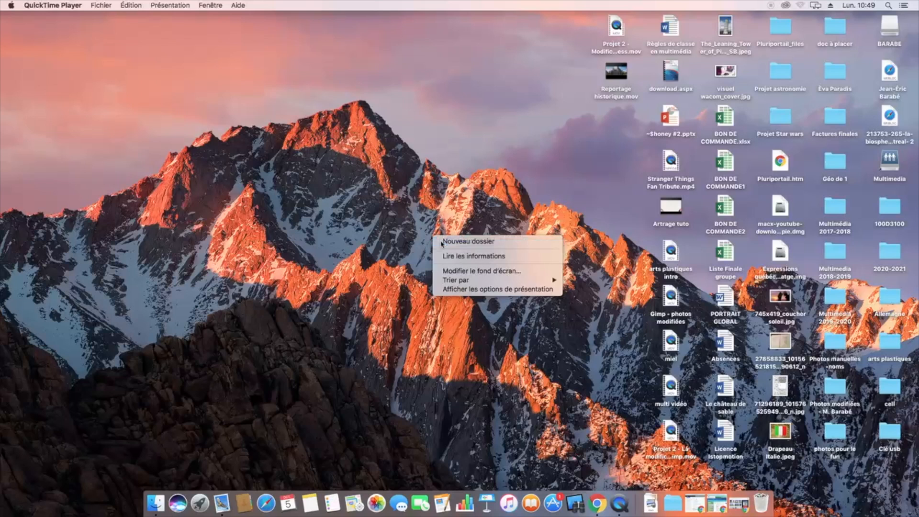
# - Create a desktop folder named "Grotte des cultures" plus the teacher's name and "groupe 180", and move Drapeau Italie.jpeg into it
pyautogui.click(439, 244)
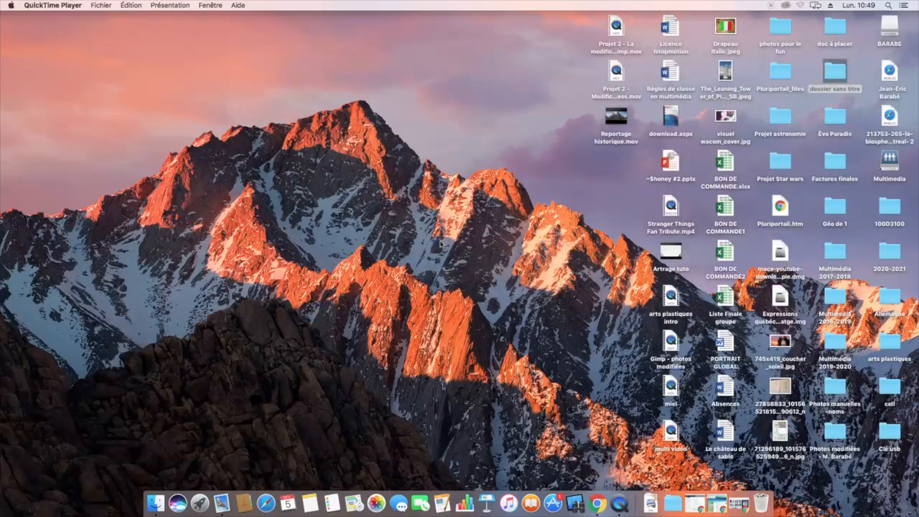
pyautogui.click(838, 94)
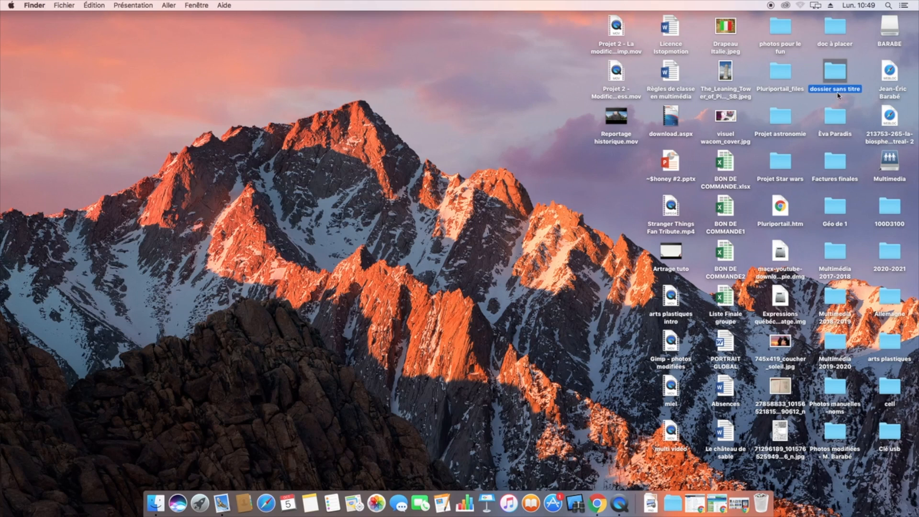
pyautogui.click(837, 92)
pyautogui.press('BackSpace')
pyautogui.write('Grotte des cultures - M. Barabé groupe 1')
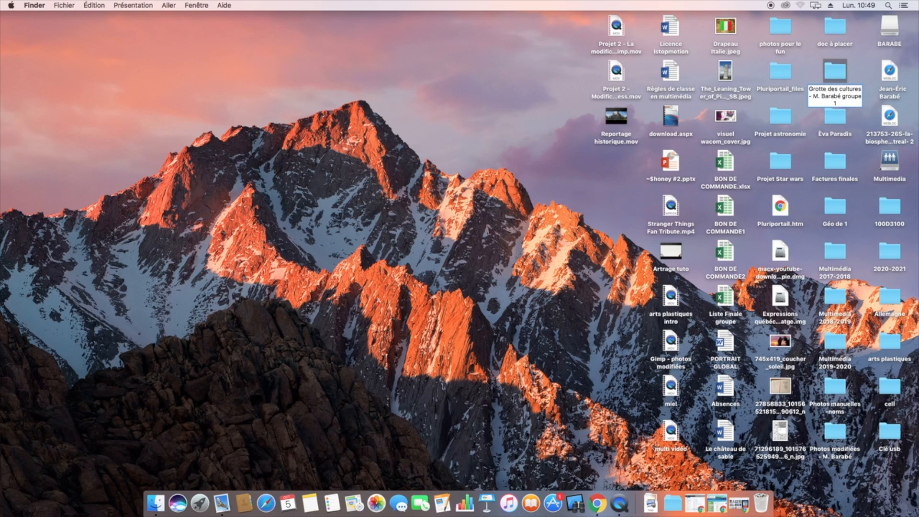
pyautogui.write('80')
pyautogui.press('Return')
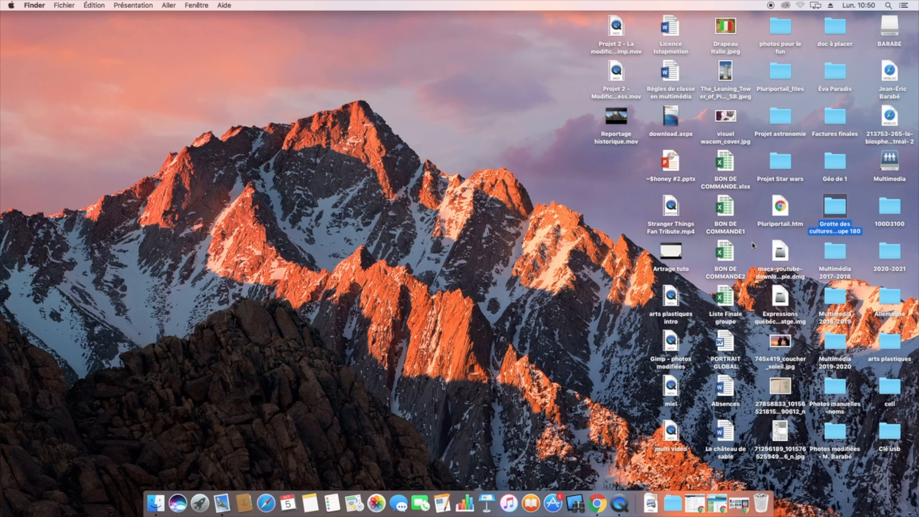
pyautogui.moveTo(727, 28); pyautogui.dragTo(838, 209)
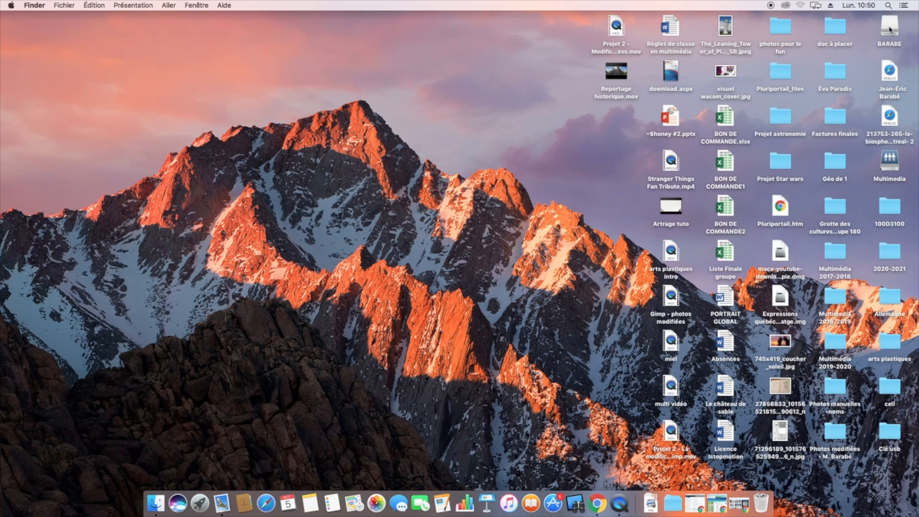
# - Open the Secondaire 1 folder of the Multimedia share in icon view and start moving the desktop's Grotte des cultures folder
pyautogui.doubleClick(890, 161)
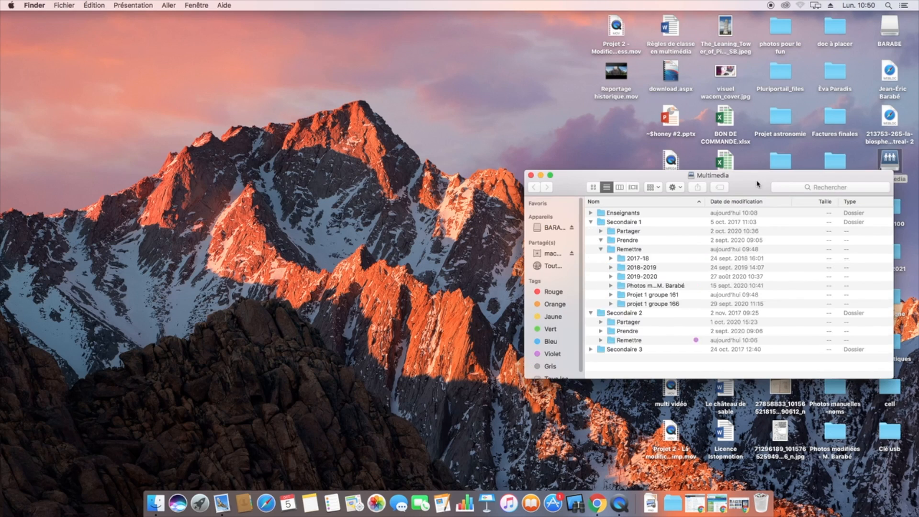
pyautogui.moveTo(743, 187); pyautogui.dragTo(437, 185)
pyautogui.click(286, 190)
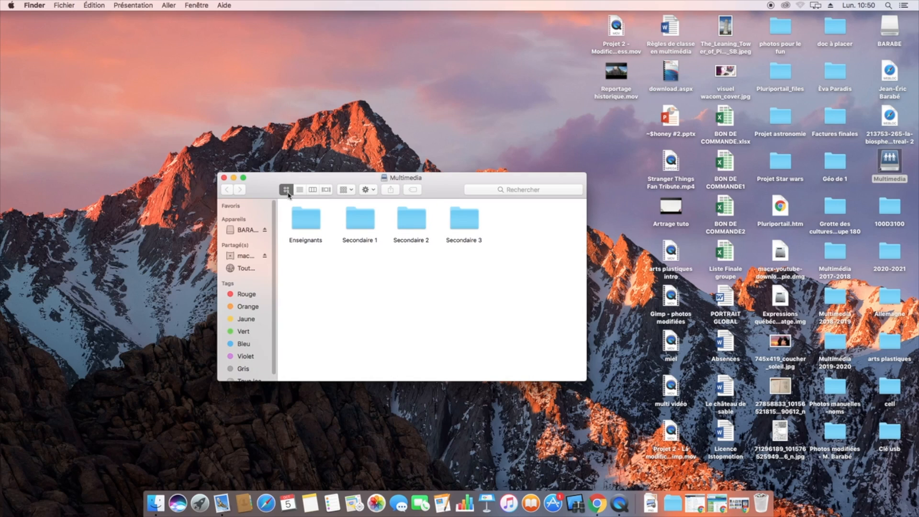
pyautogui.doubleClick(364, 228)
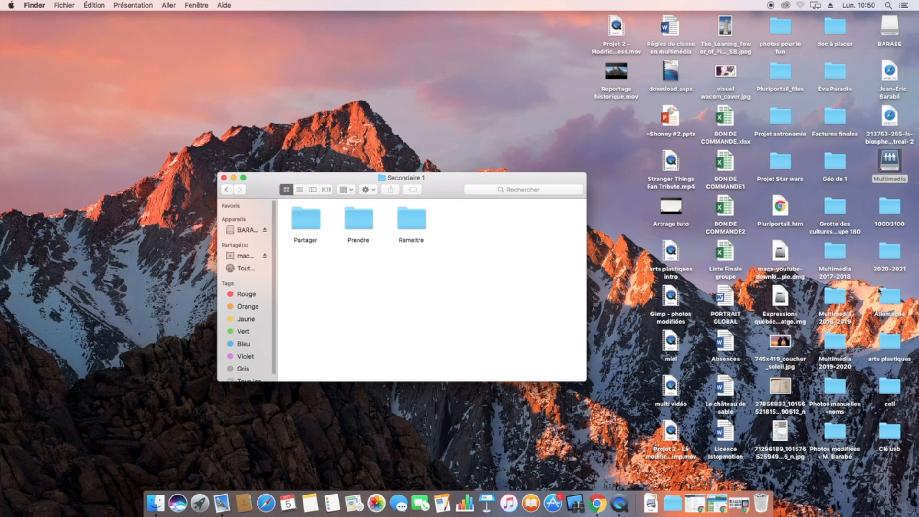
pyautogui.click(837, 210)
pyautogui.moveTo(837, 210); pyautogui.dragTo(549, 89)
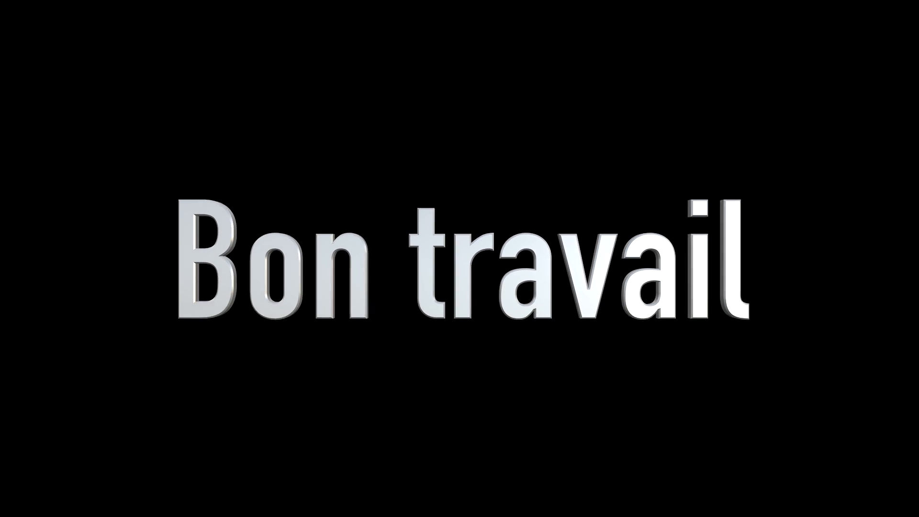